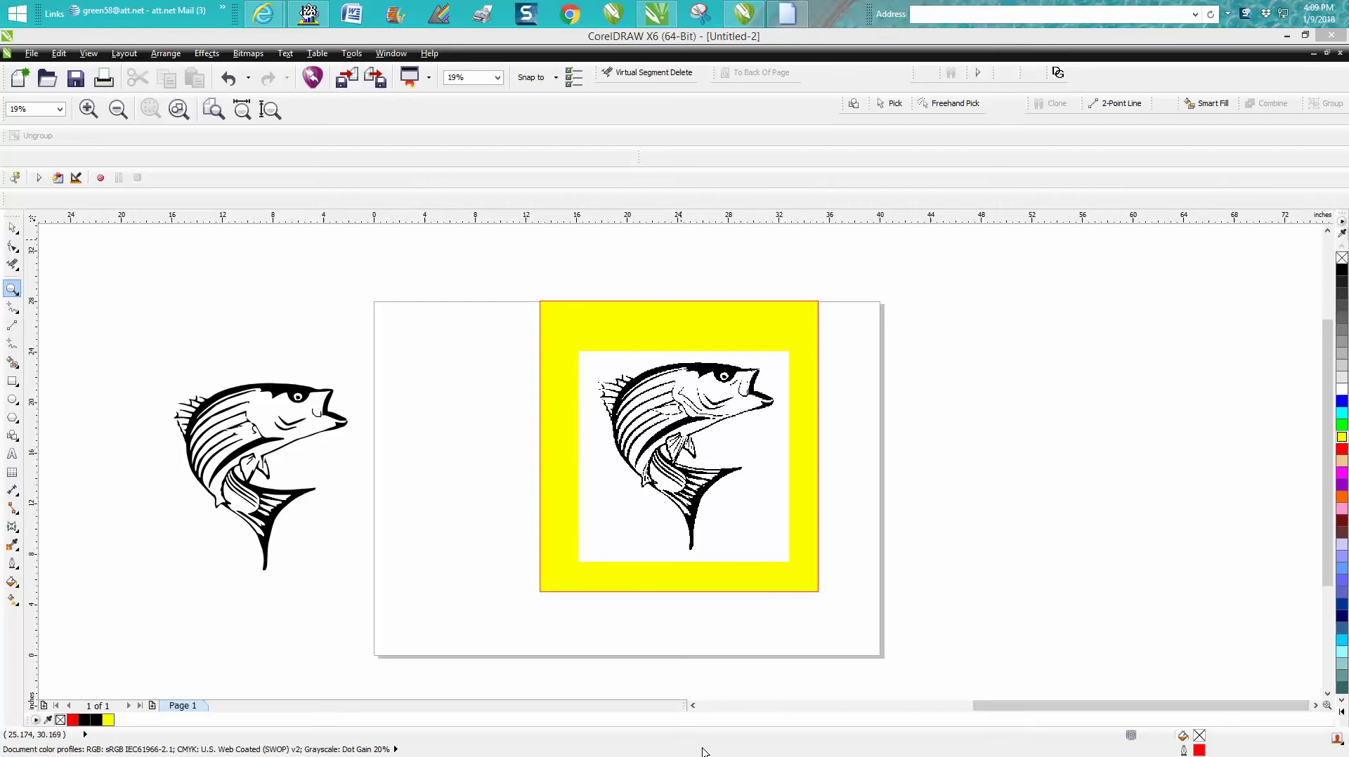
Zoom into the framed fish's head, then back out to the whole page.
drag(566, 362, 753, 453)
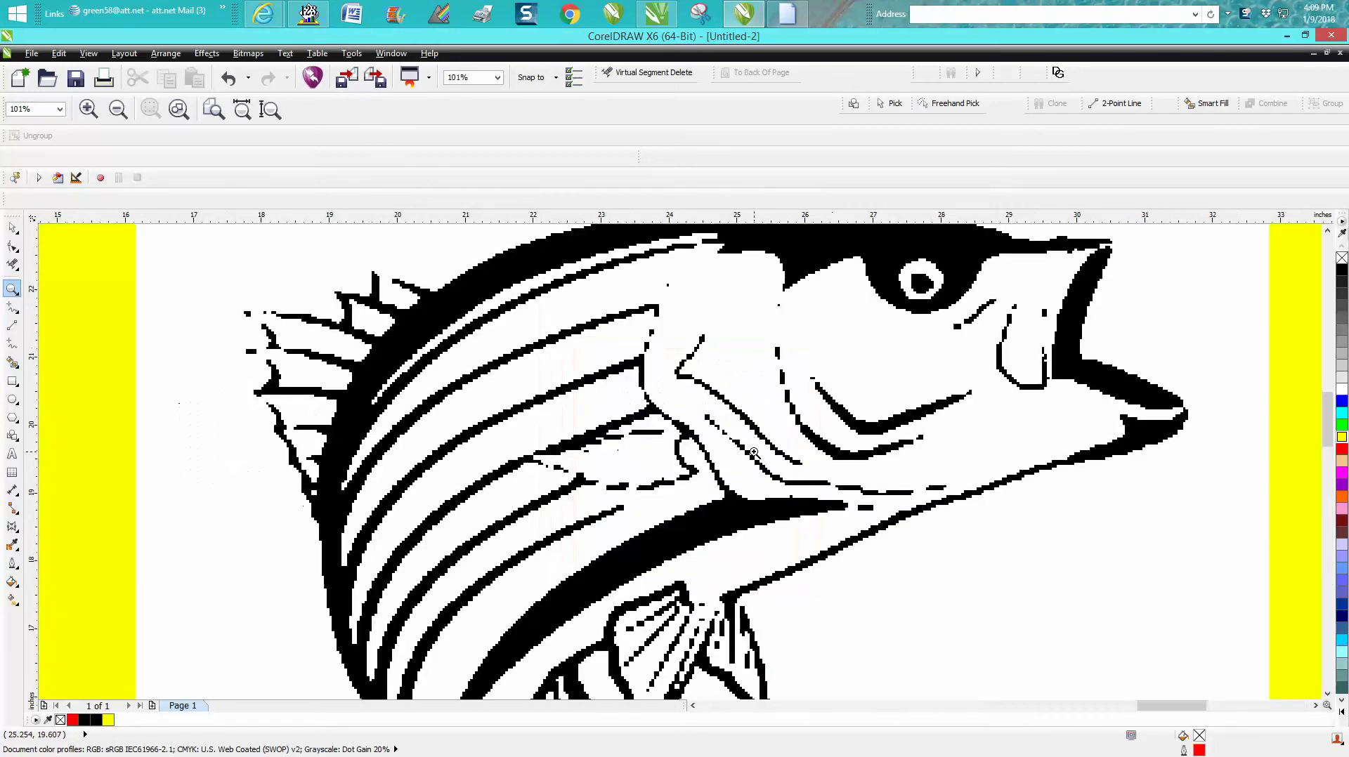
right_click(692, 426)
right_click(692, 426)
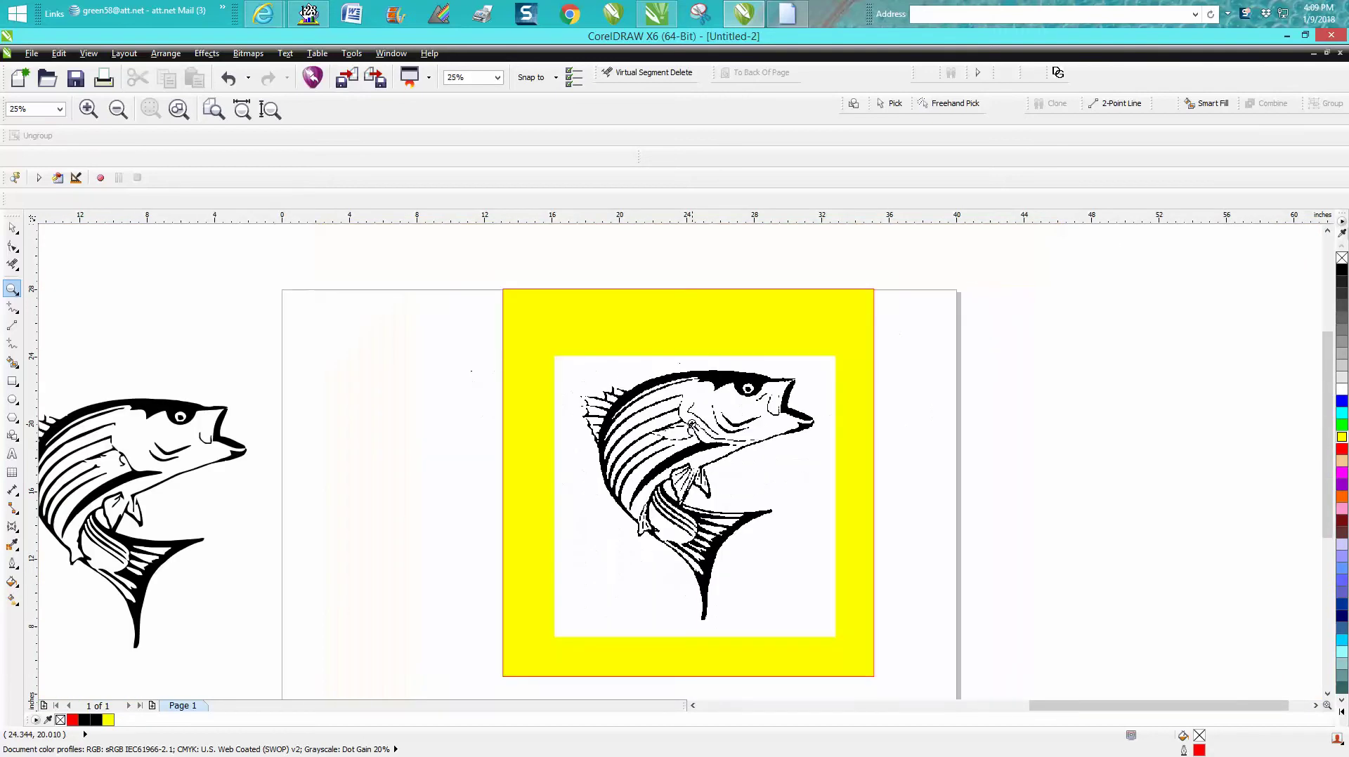
right_click(771, 422)
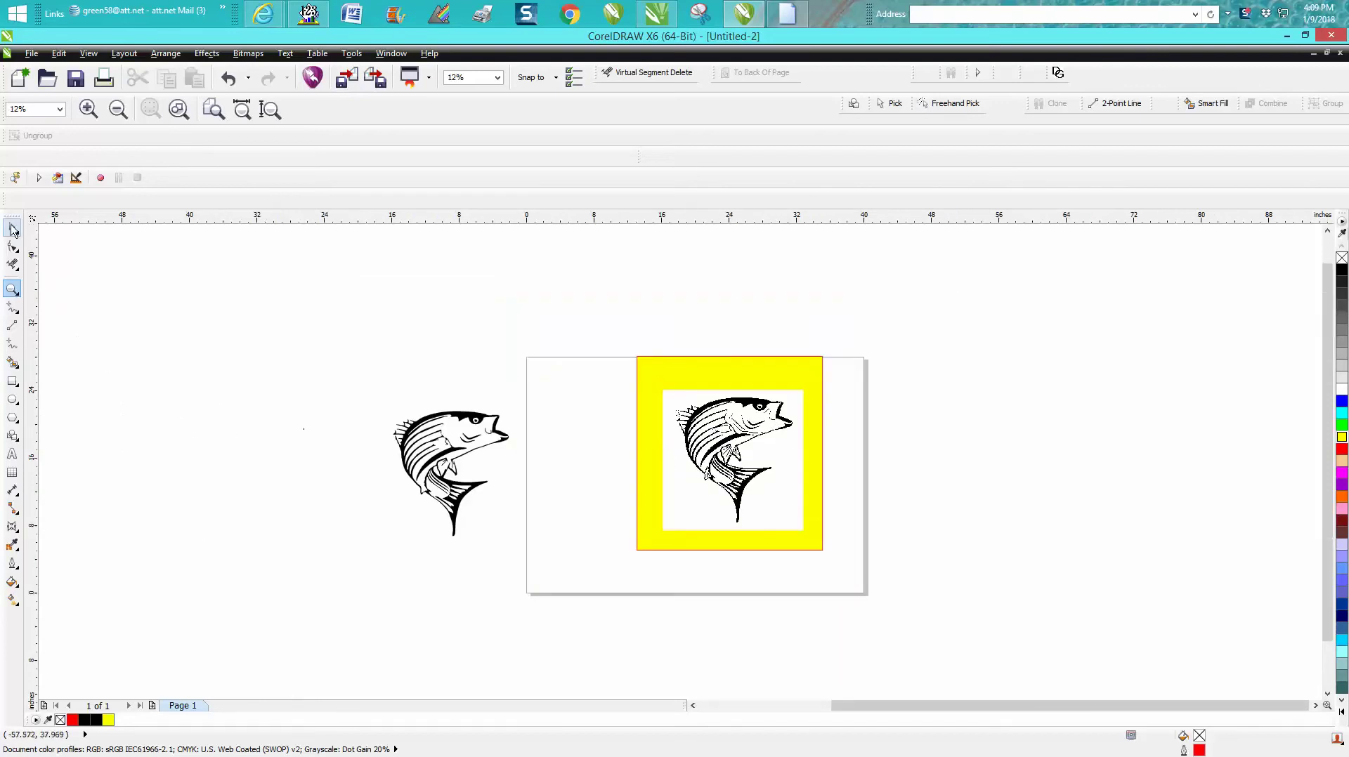
Select the fish bitmap and open, then dismiss, the Outline Trace options.
click(12, 229)
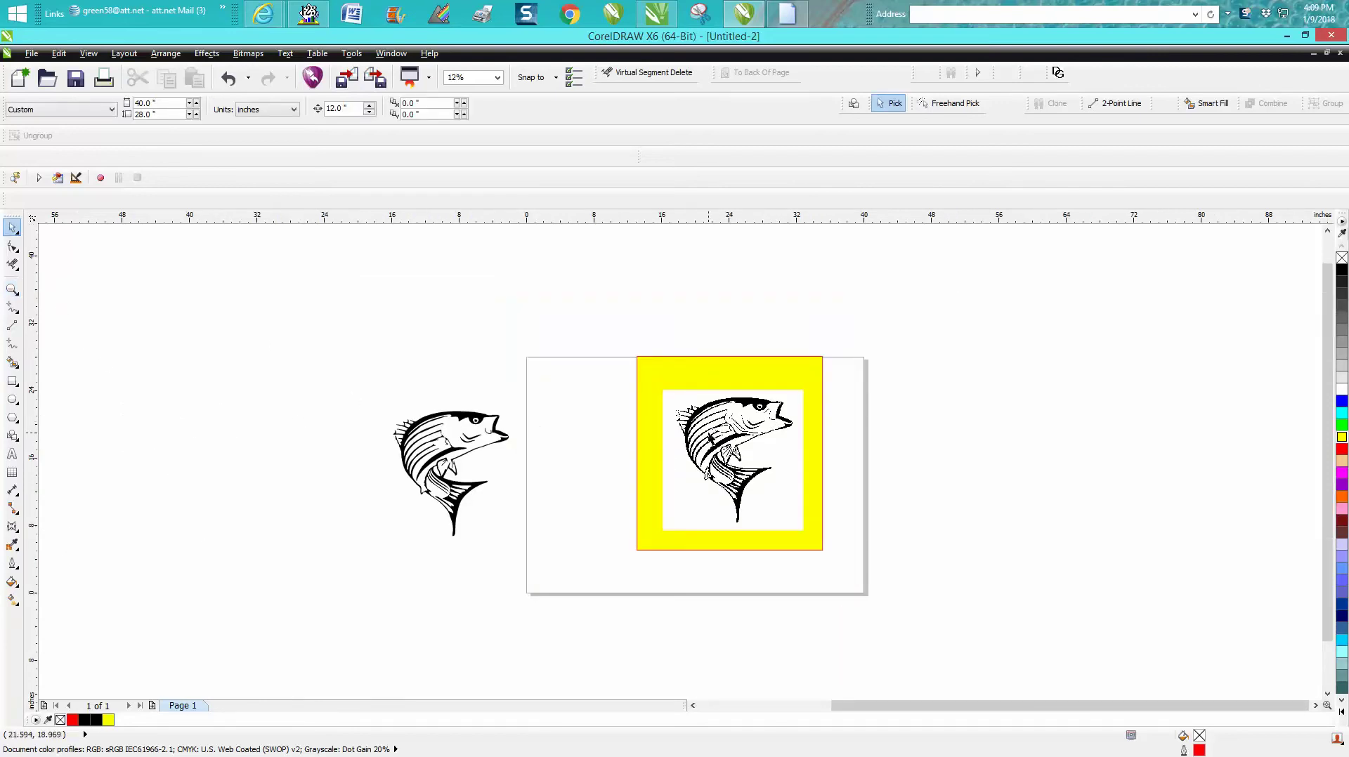
click(714, 434)
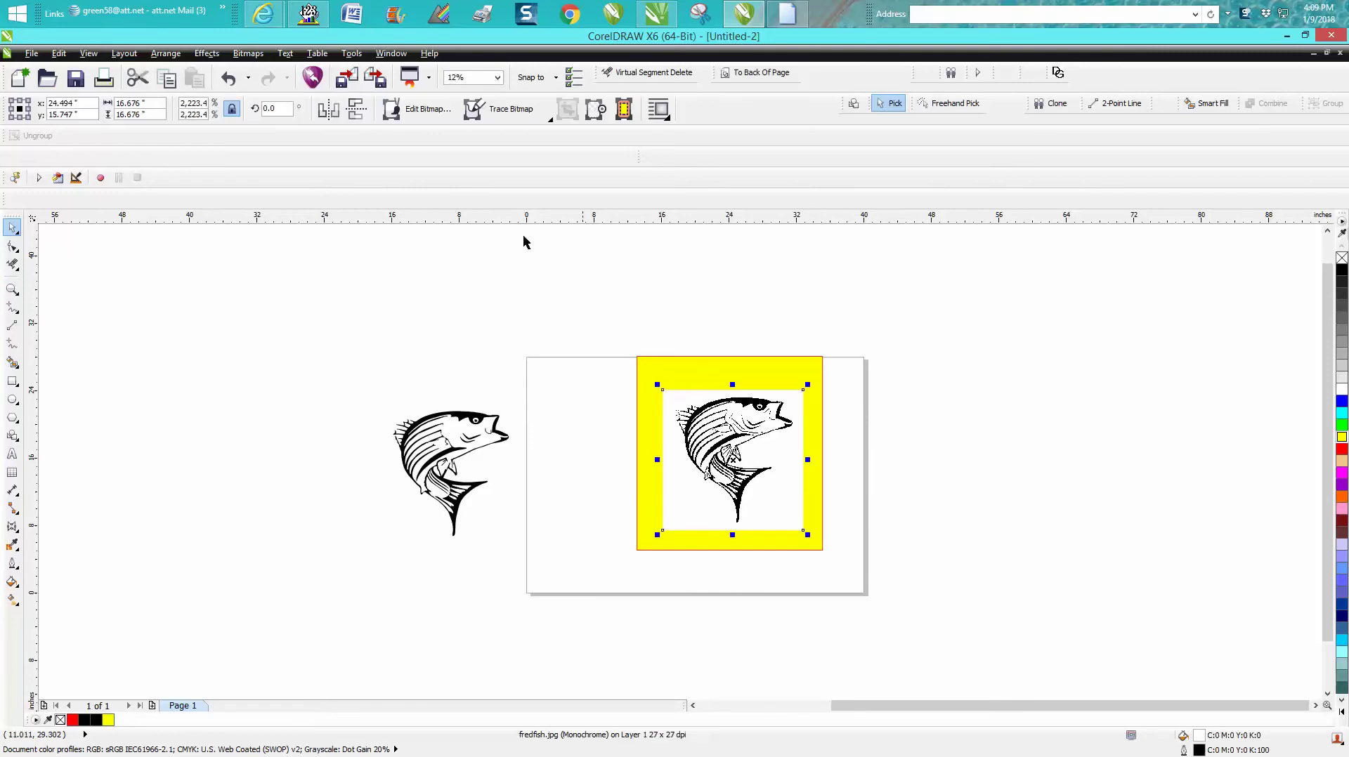
click(501, 114)
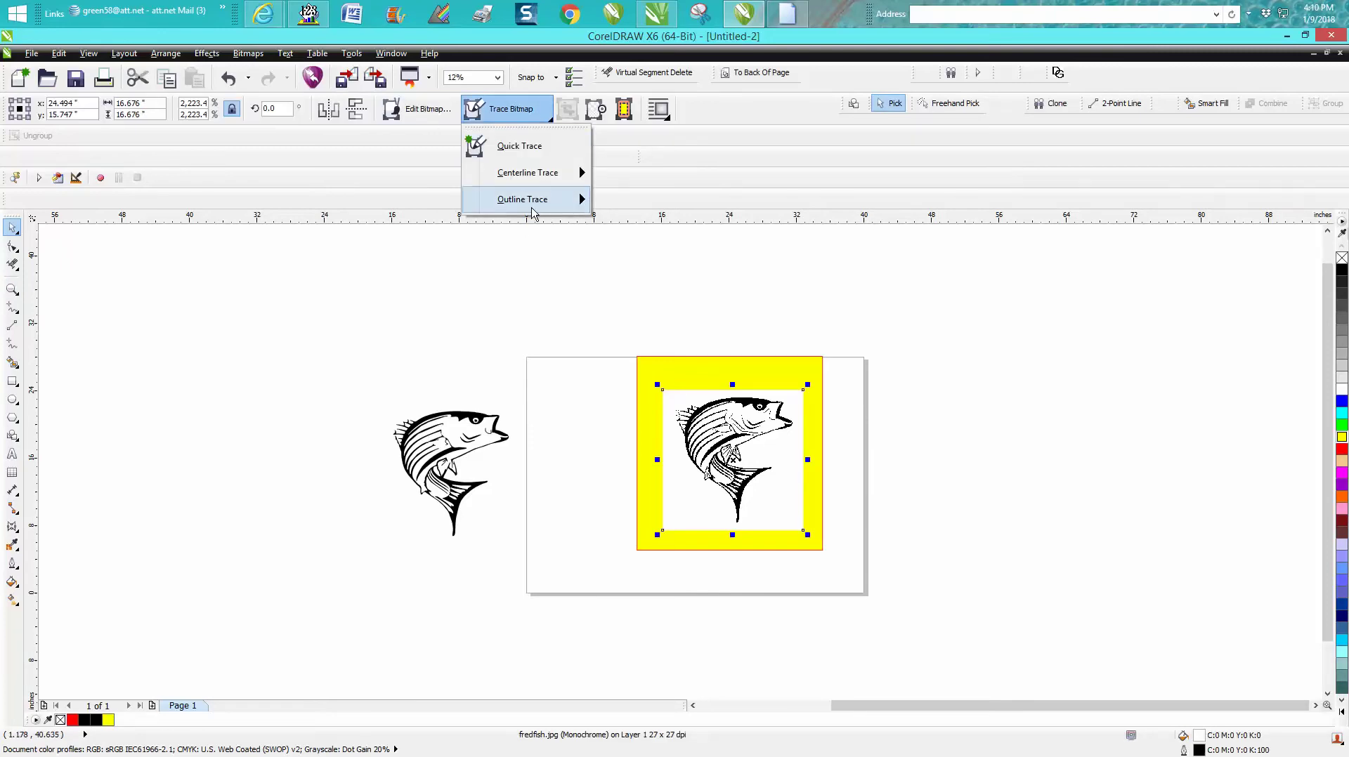
mouse_move(536, 204)
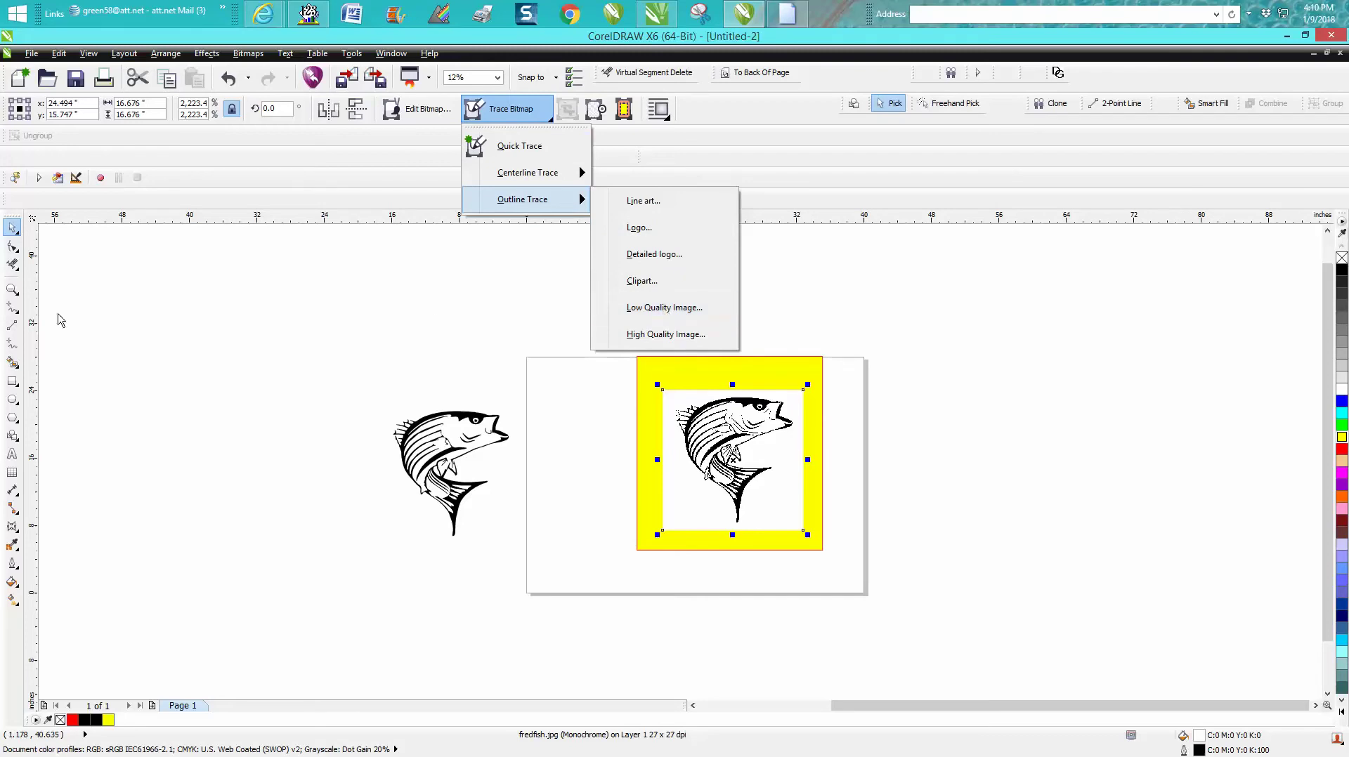
click(19, 293)
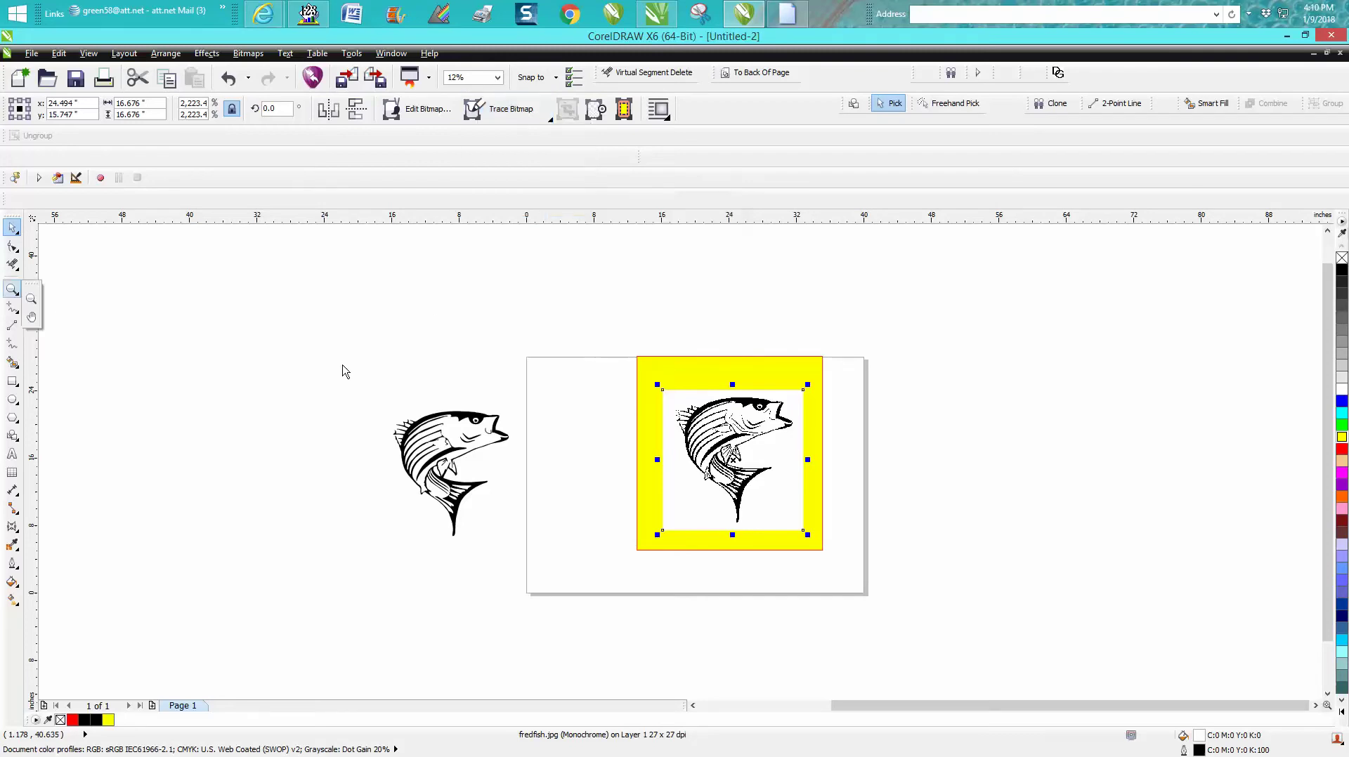
Zoom in on the traced fish on the left and its gill area.
click(31, 299)
drag(377, 390, 548, 533)
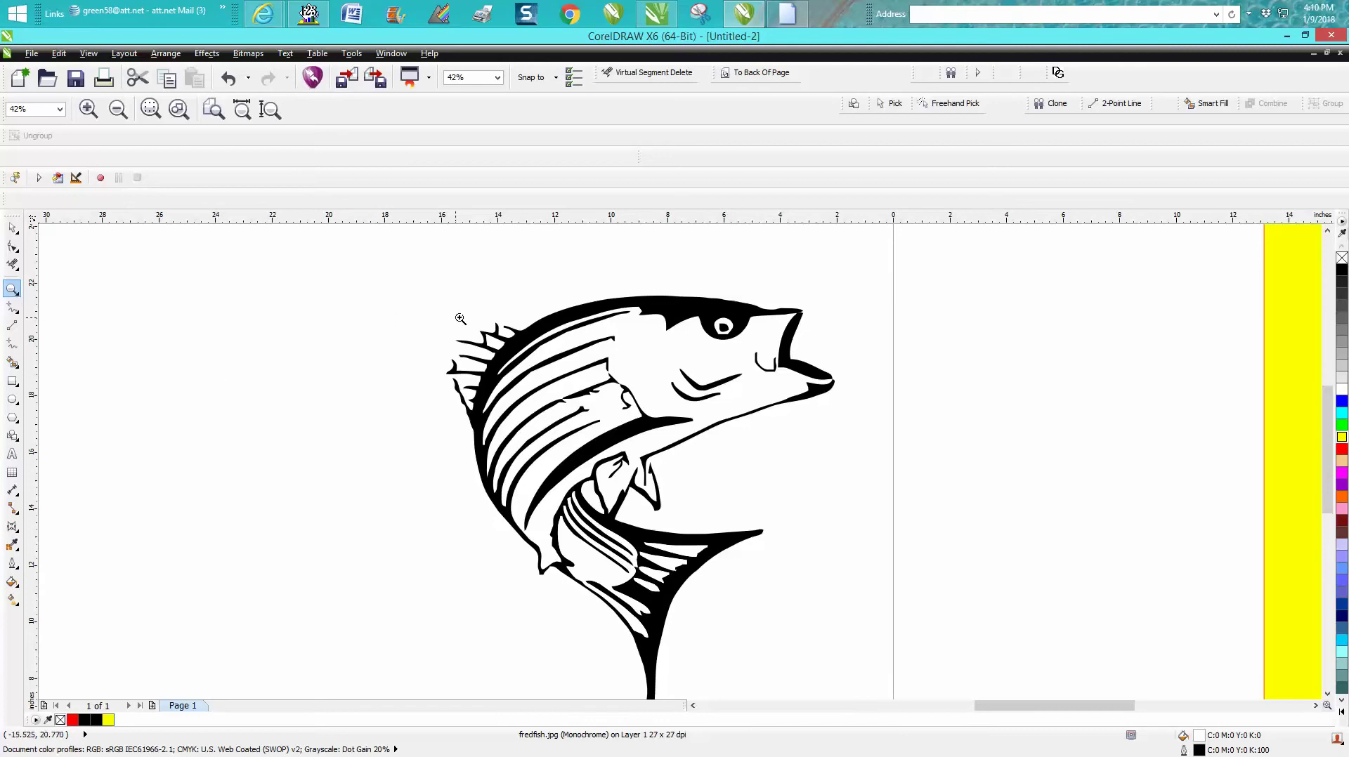
drag(562, 355, 695, 449)
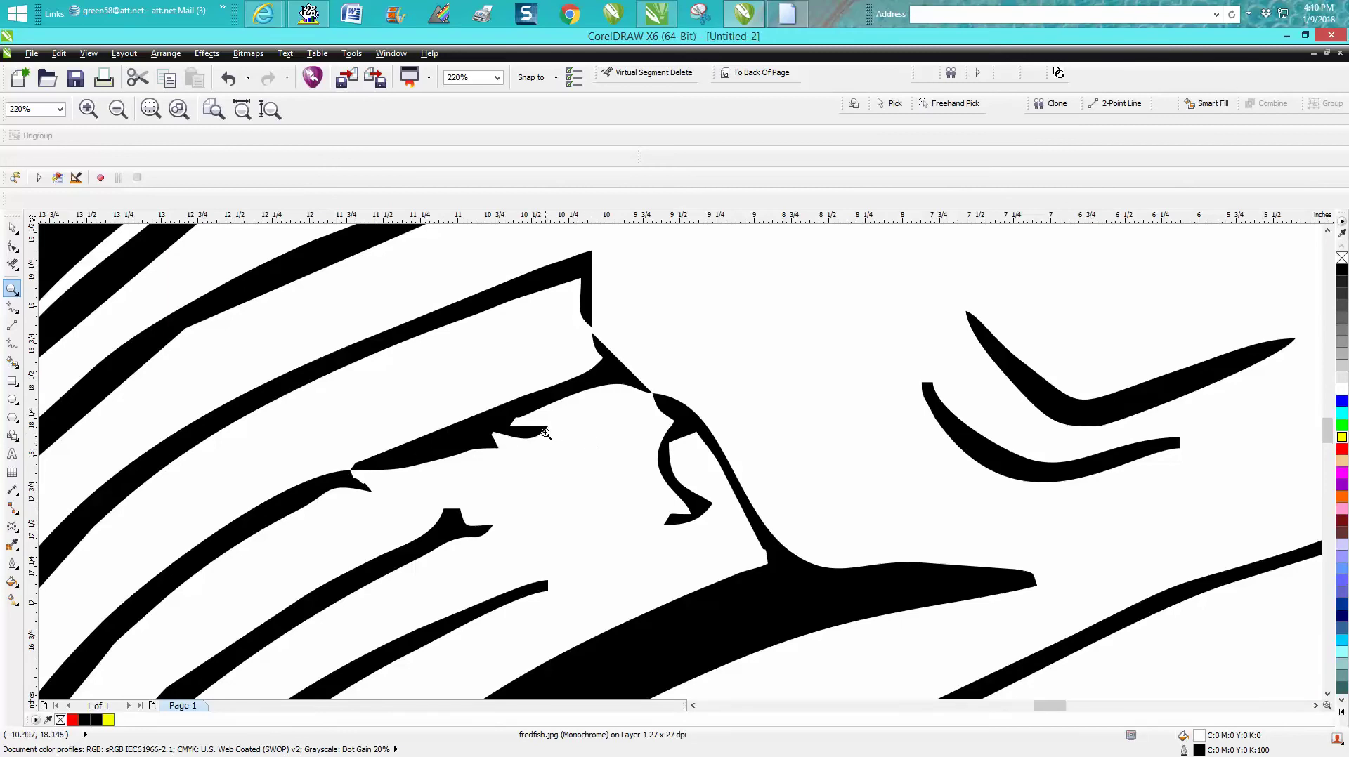
scroll(544, 432, down, 2)
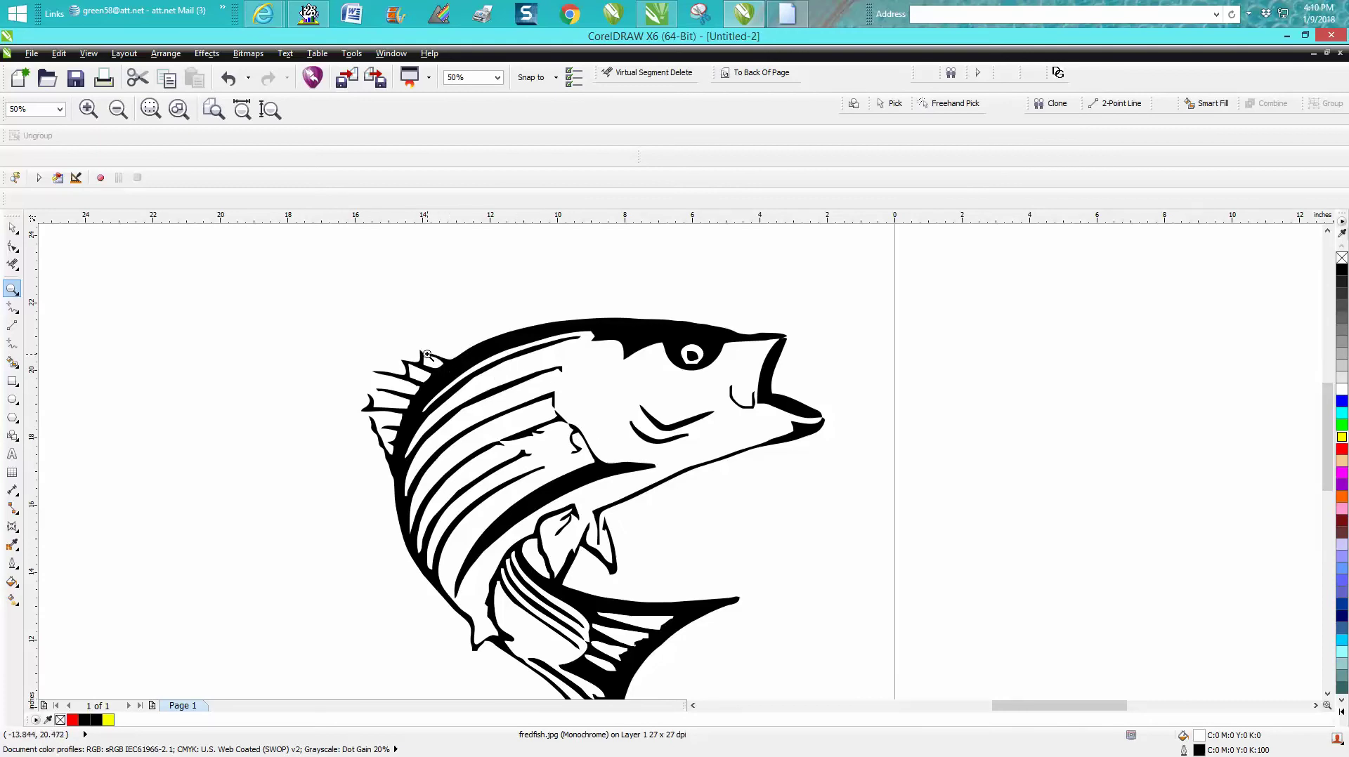
Zoom to the dorsal fin, back out, then close in on the fish's eye.
drag(367, 343, 485, 400)
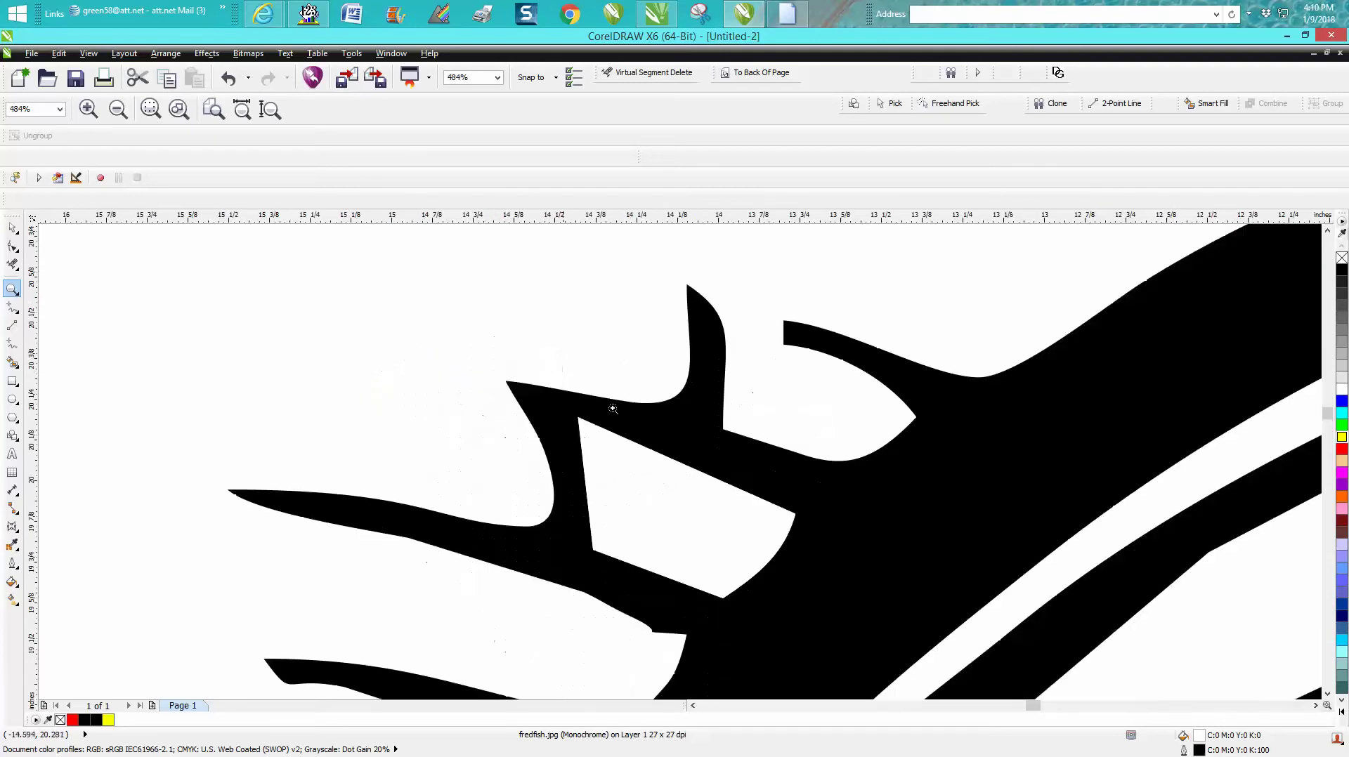
right_click(775, 336)
right_click(774, 336)
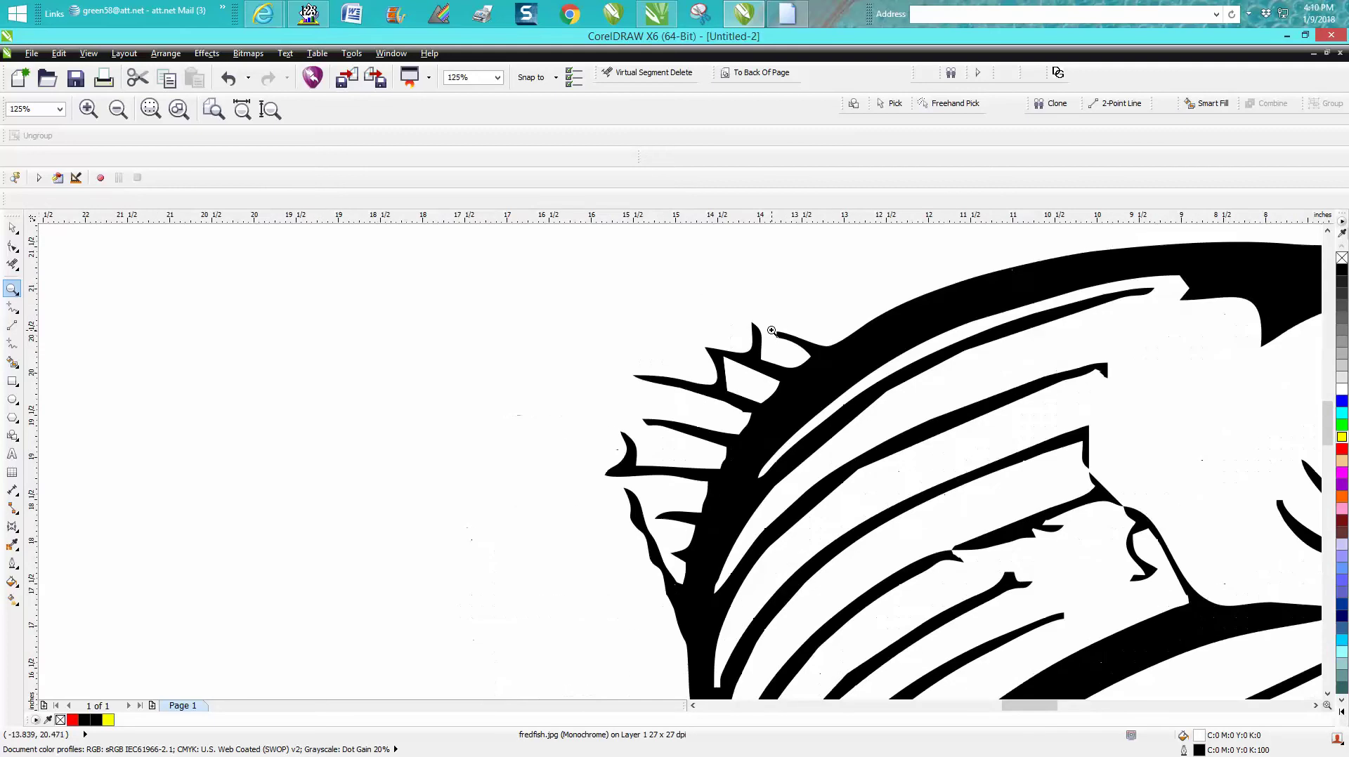
right_click(771, 331)
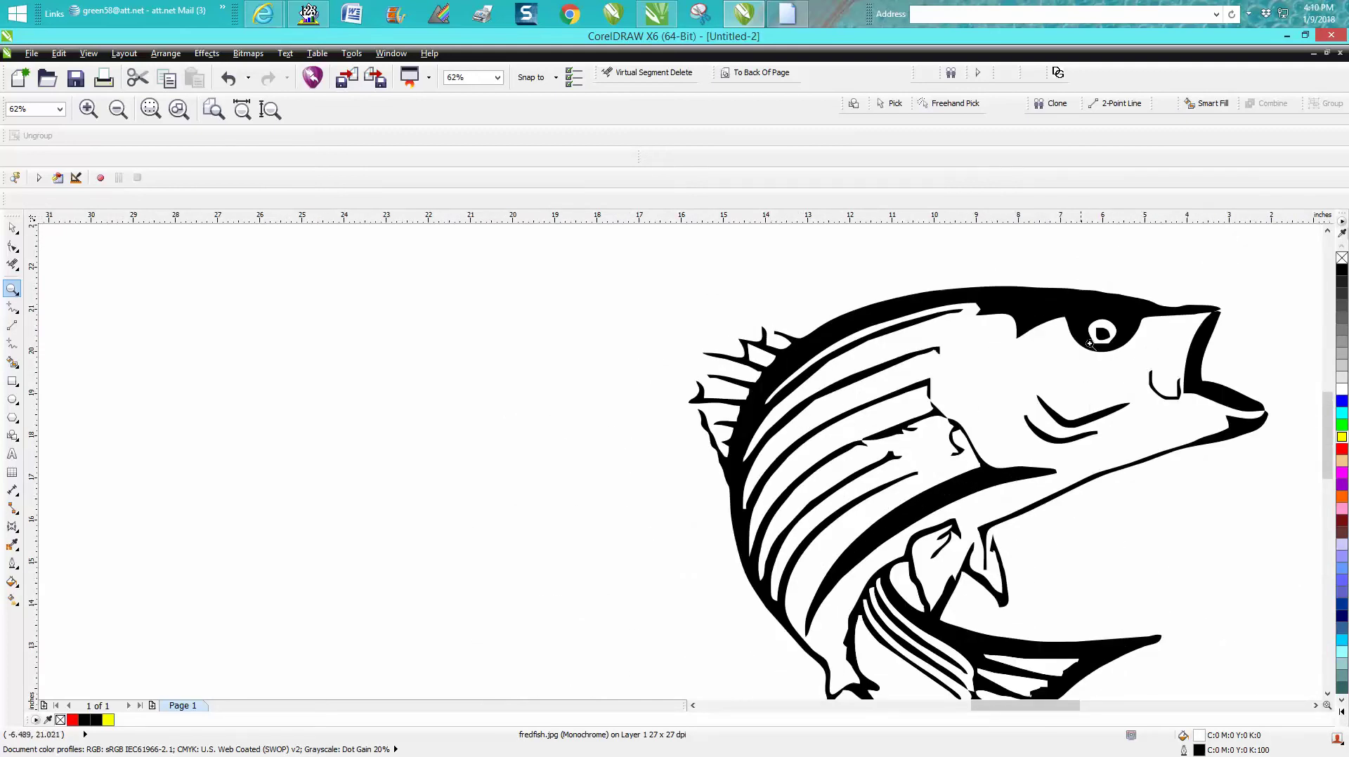
drag(1080, 312, 1136, 371)
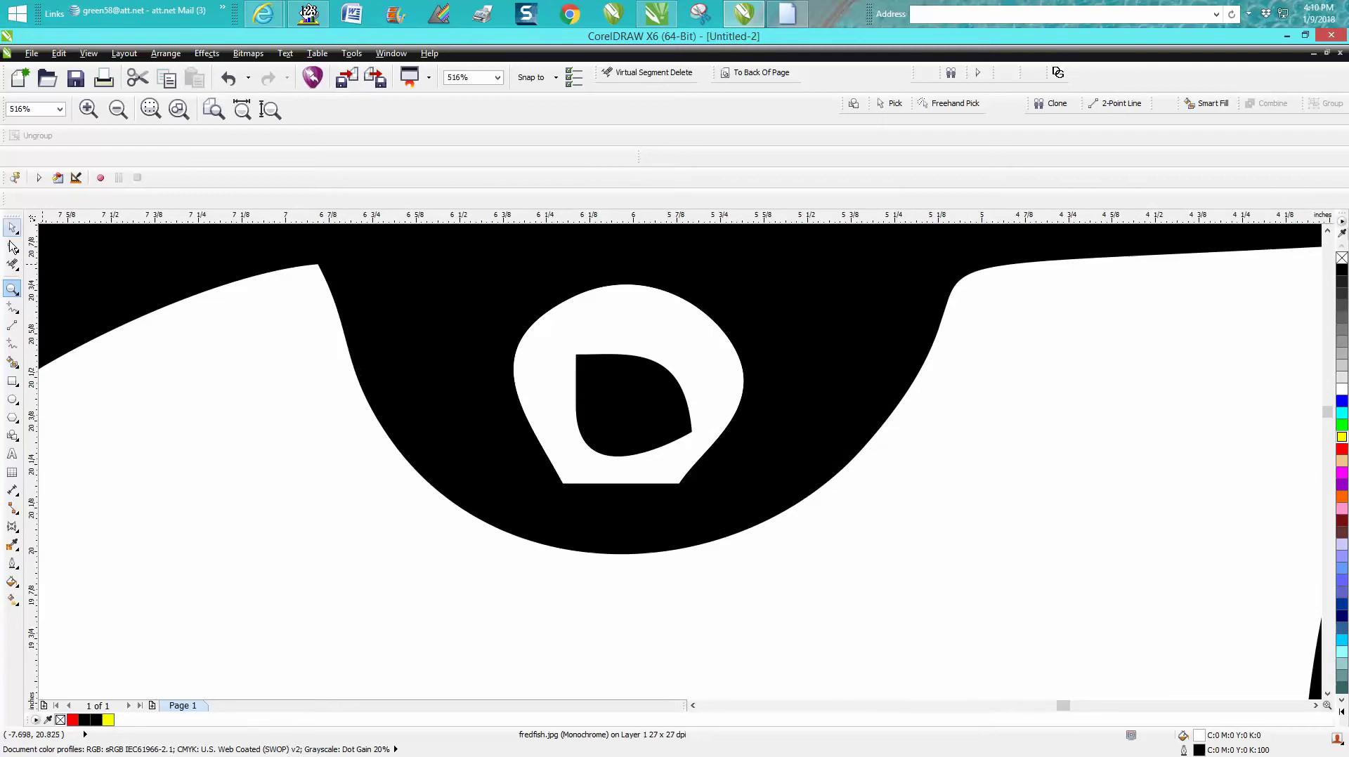
click(17, 249)
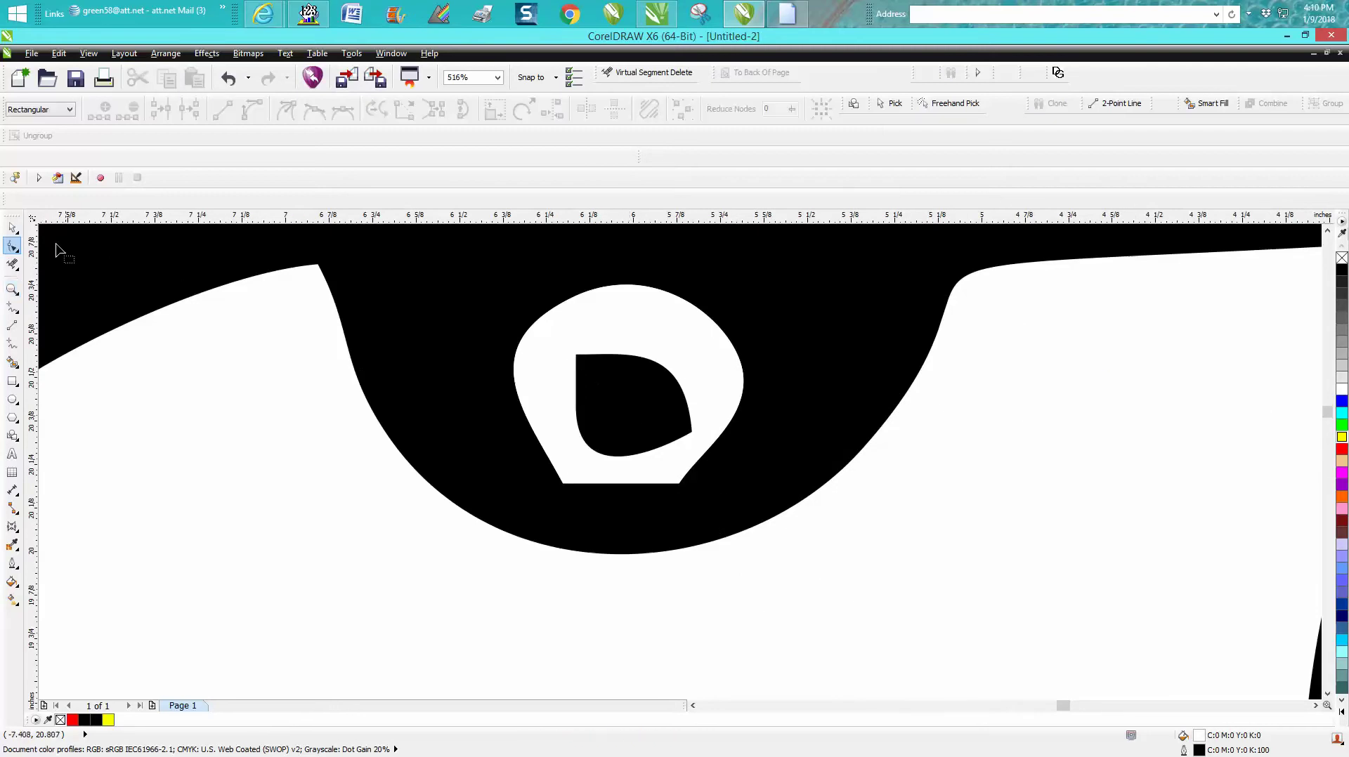
Ungroup the traced fish into 17 separate objects.
click(13, 228)
click(336, 284)
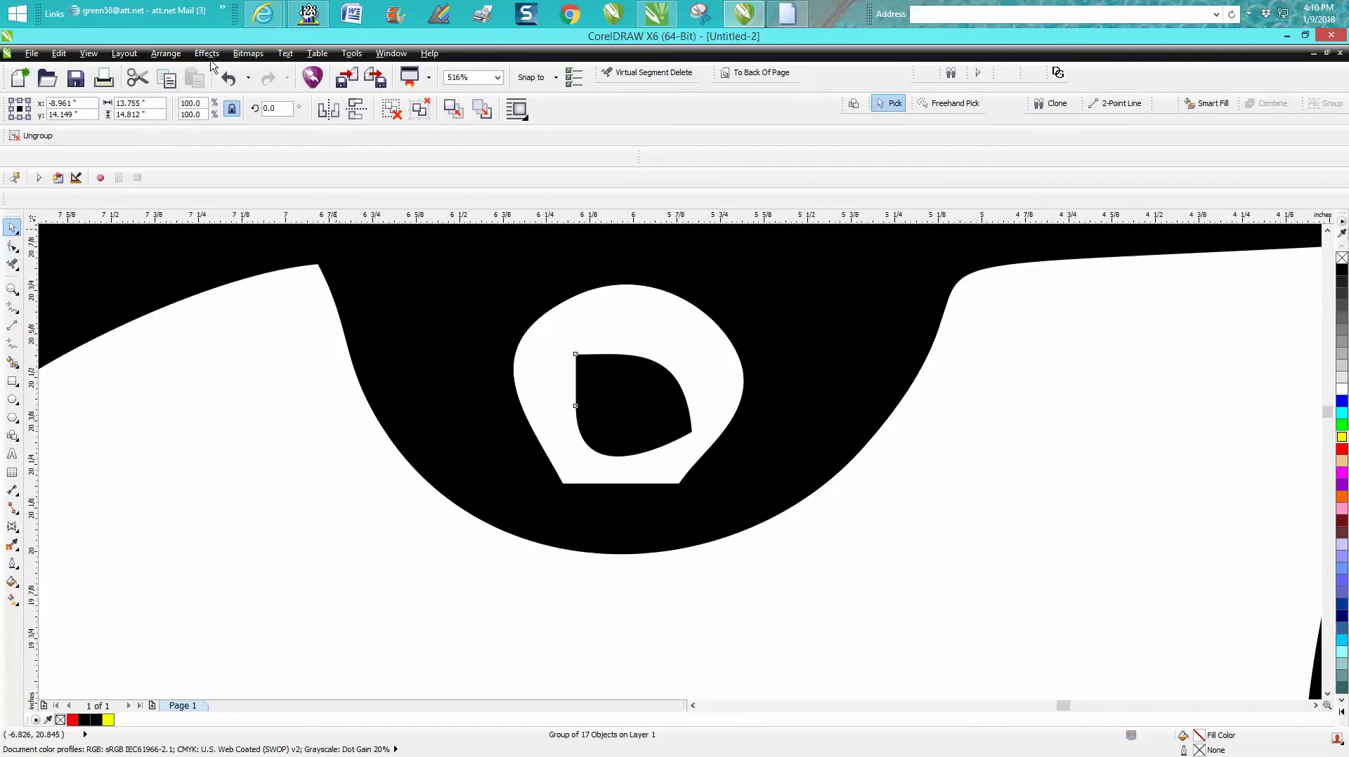
click(166, 53)
click(204, 159)
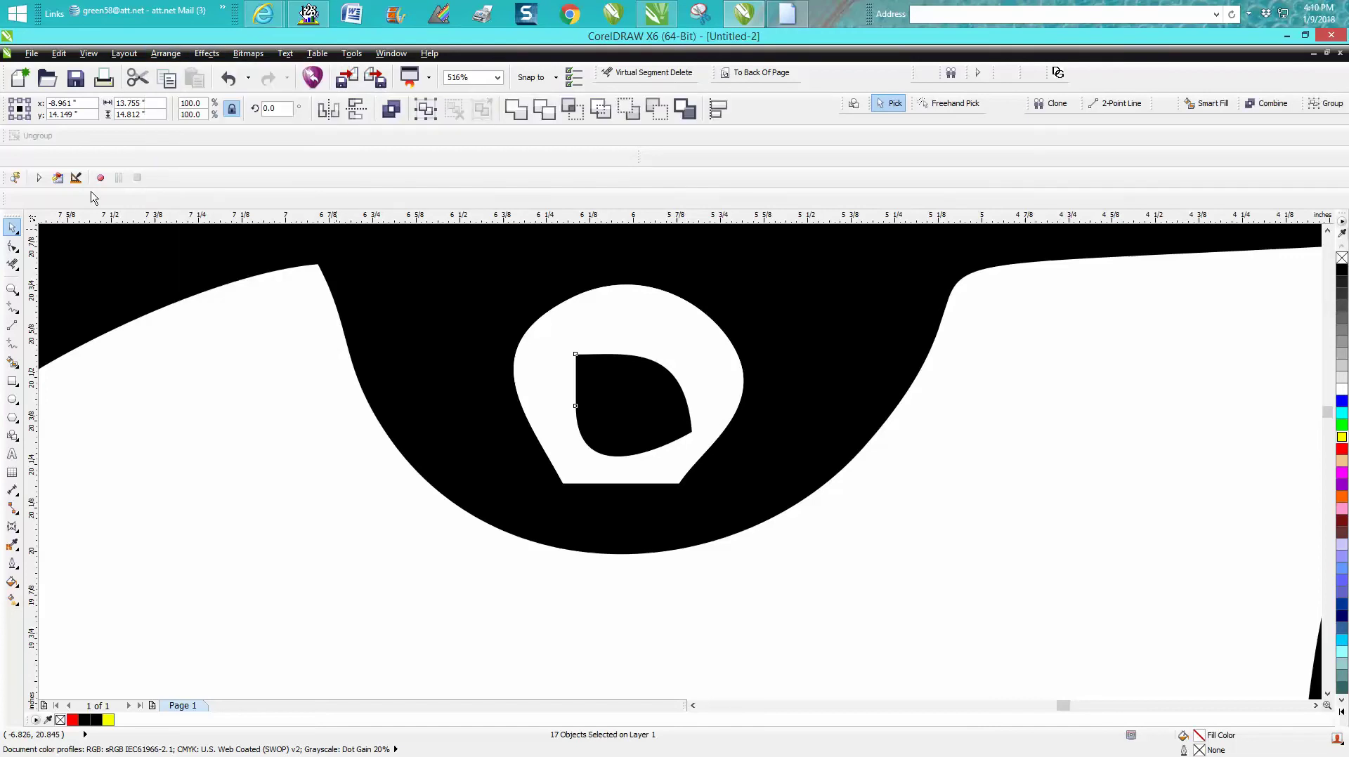
Round the eye's white ring by deleting a corner node and reshaping its lower curve.
click(12, 245)
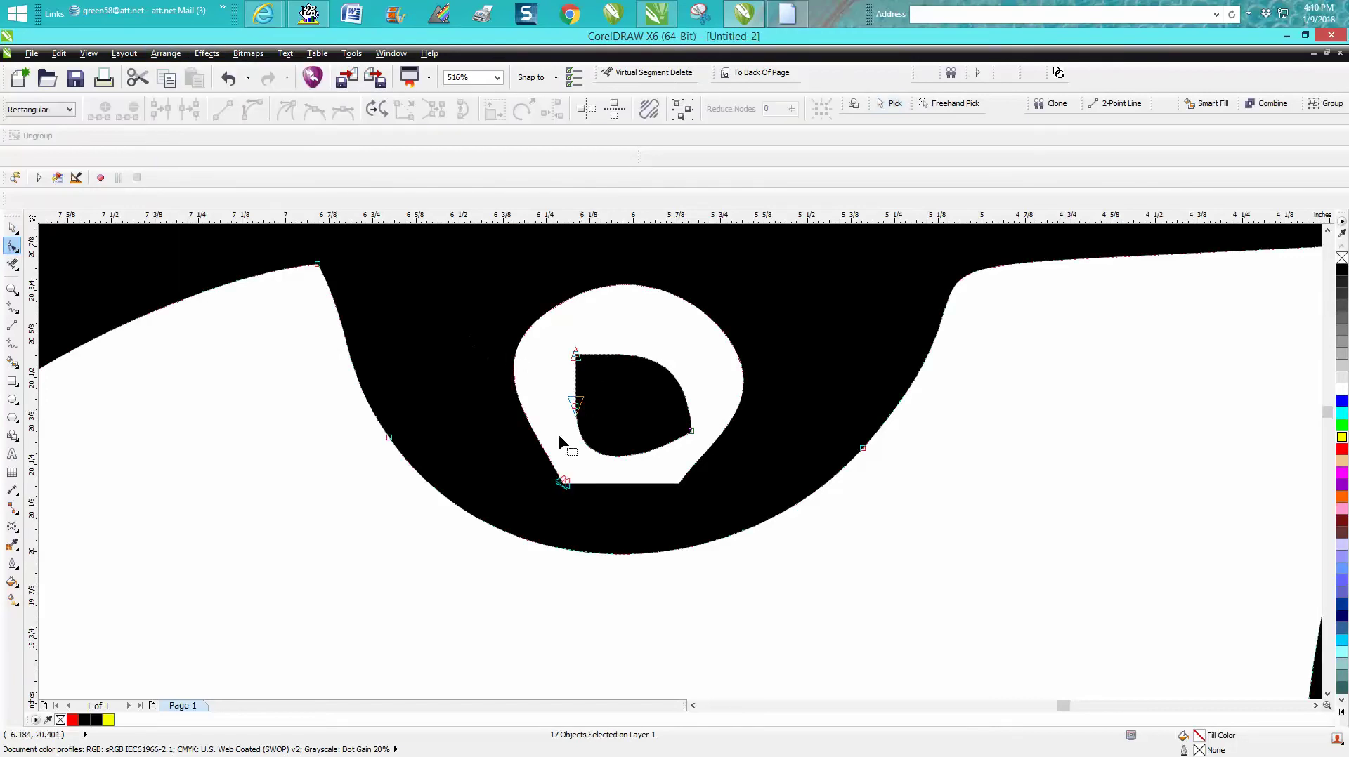
drag(551, 466, 602, 512)
key(Delete)
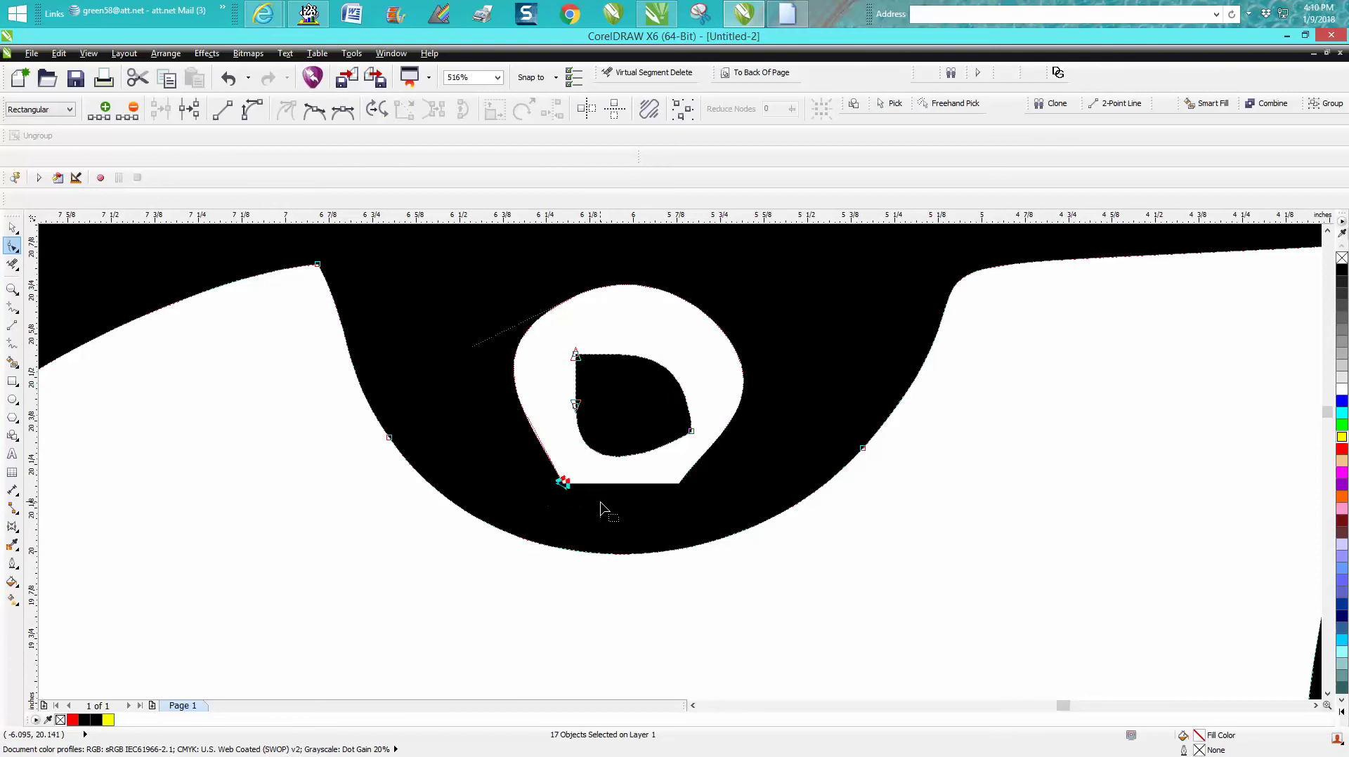
drag(678, 483, 711, 477)
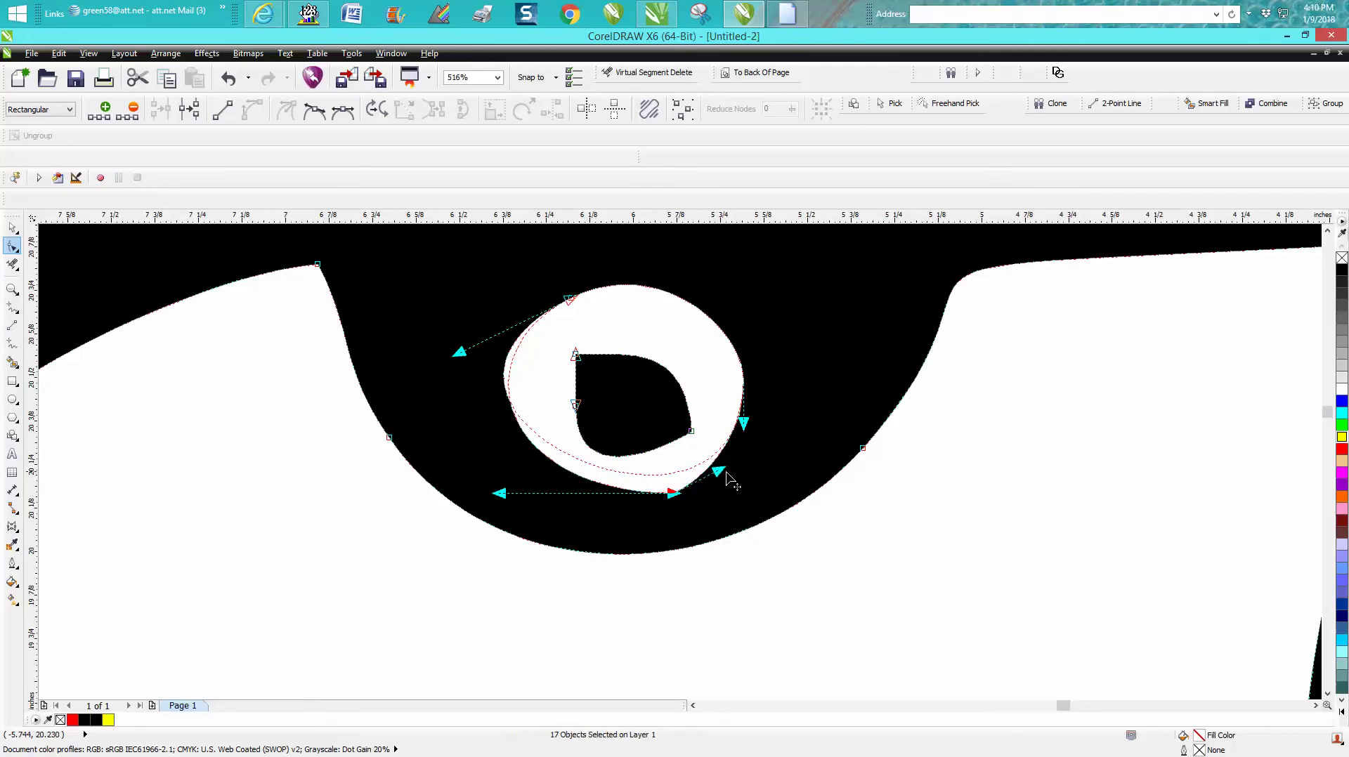
click(685, 480)
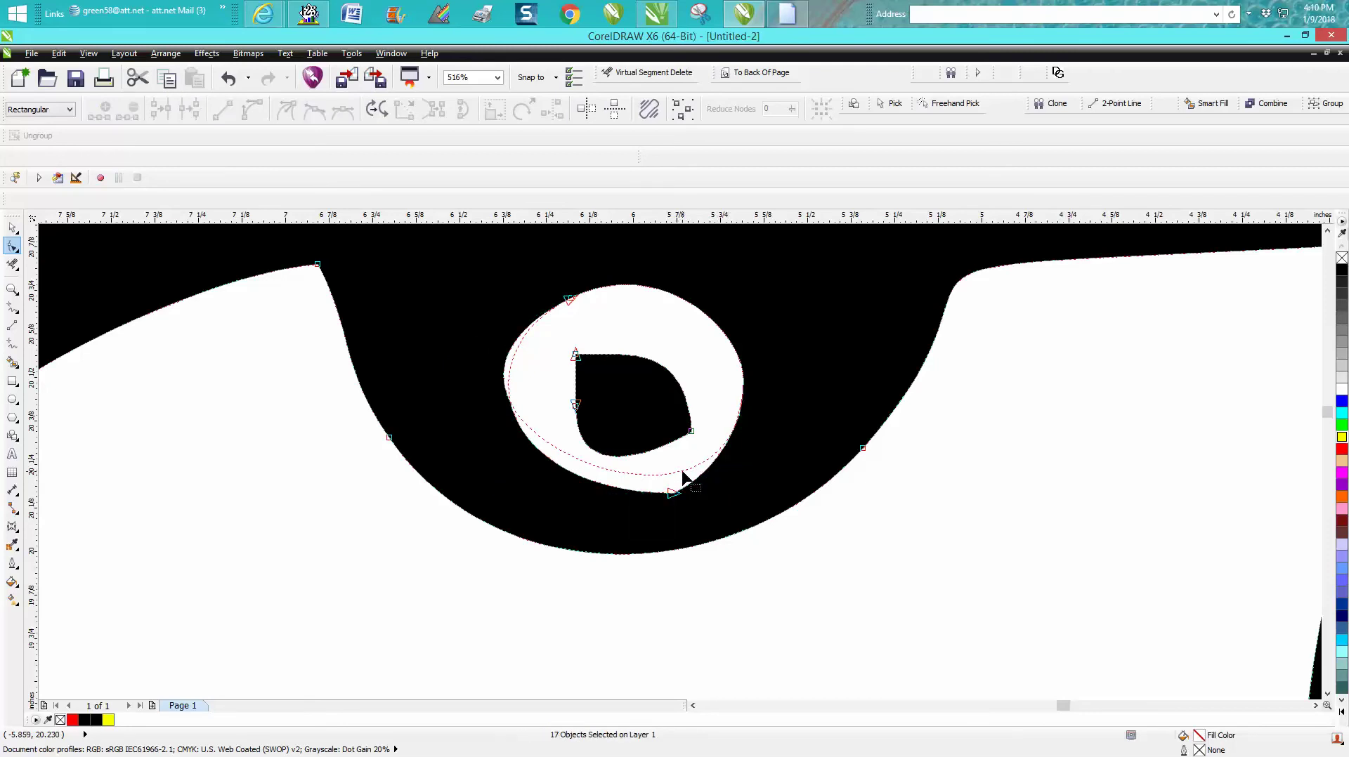
Delete the irregular traced black pupil shape.
click(577, 355)
drag(580, 360, 622, 413)
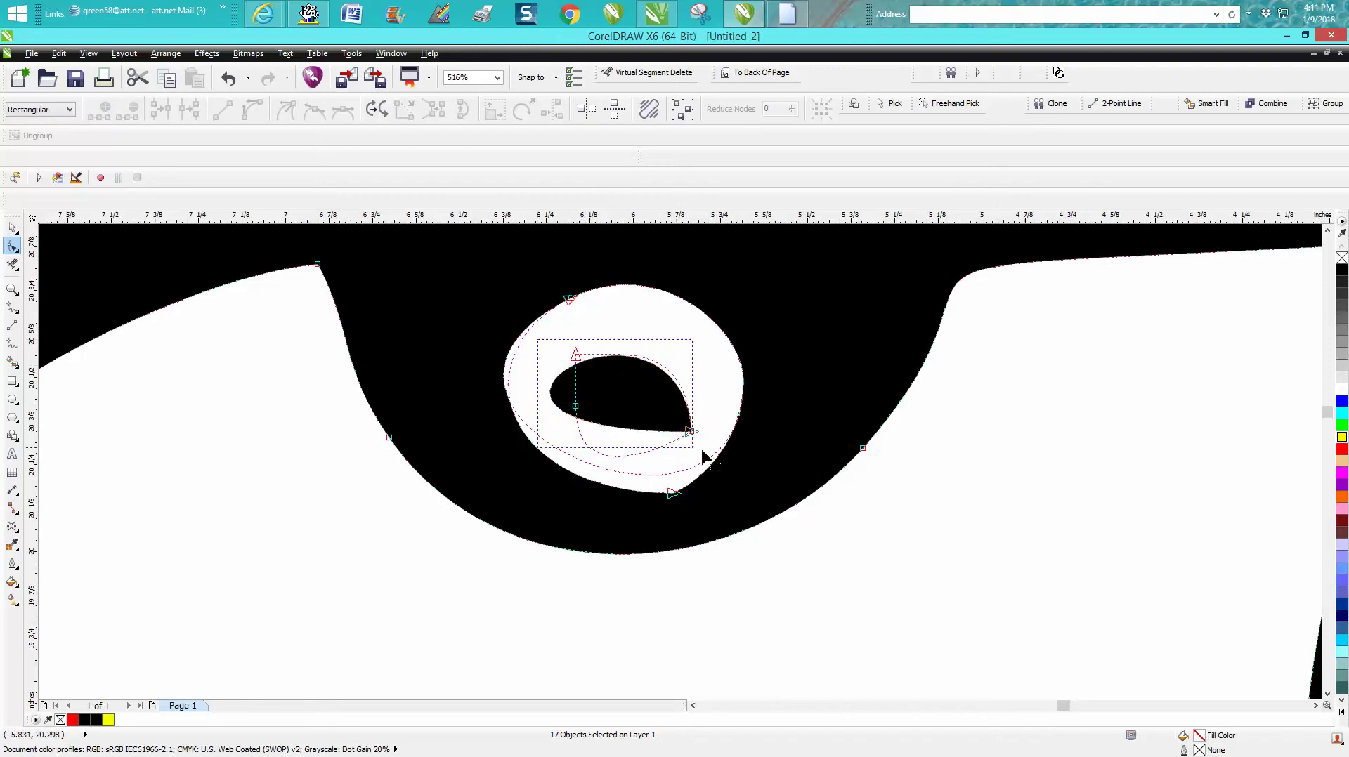
key(Delete)
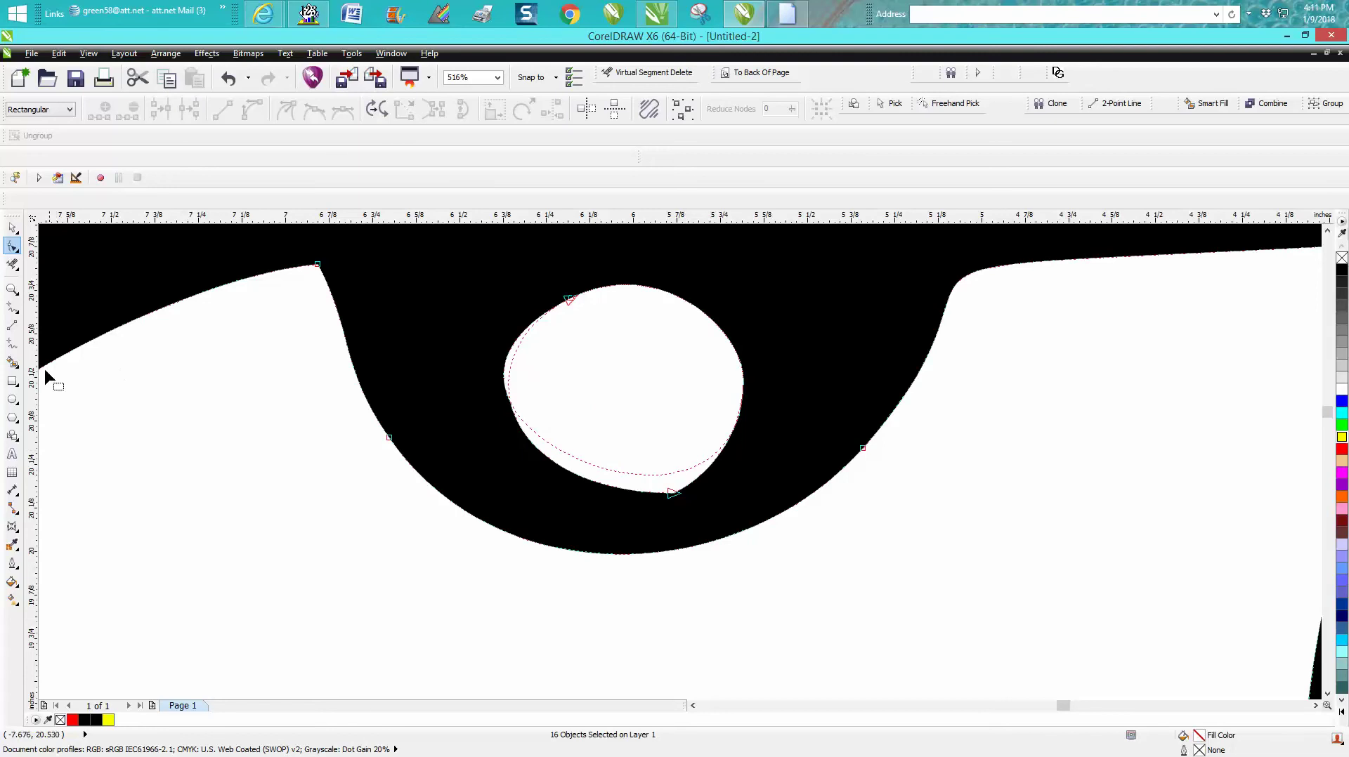
Draw a circle inside the eye ring, fill it black and remove its outline.
click(12, 399)
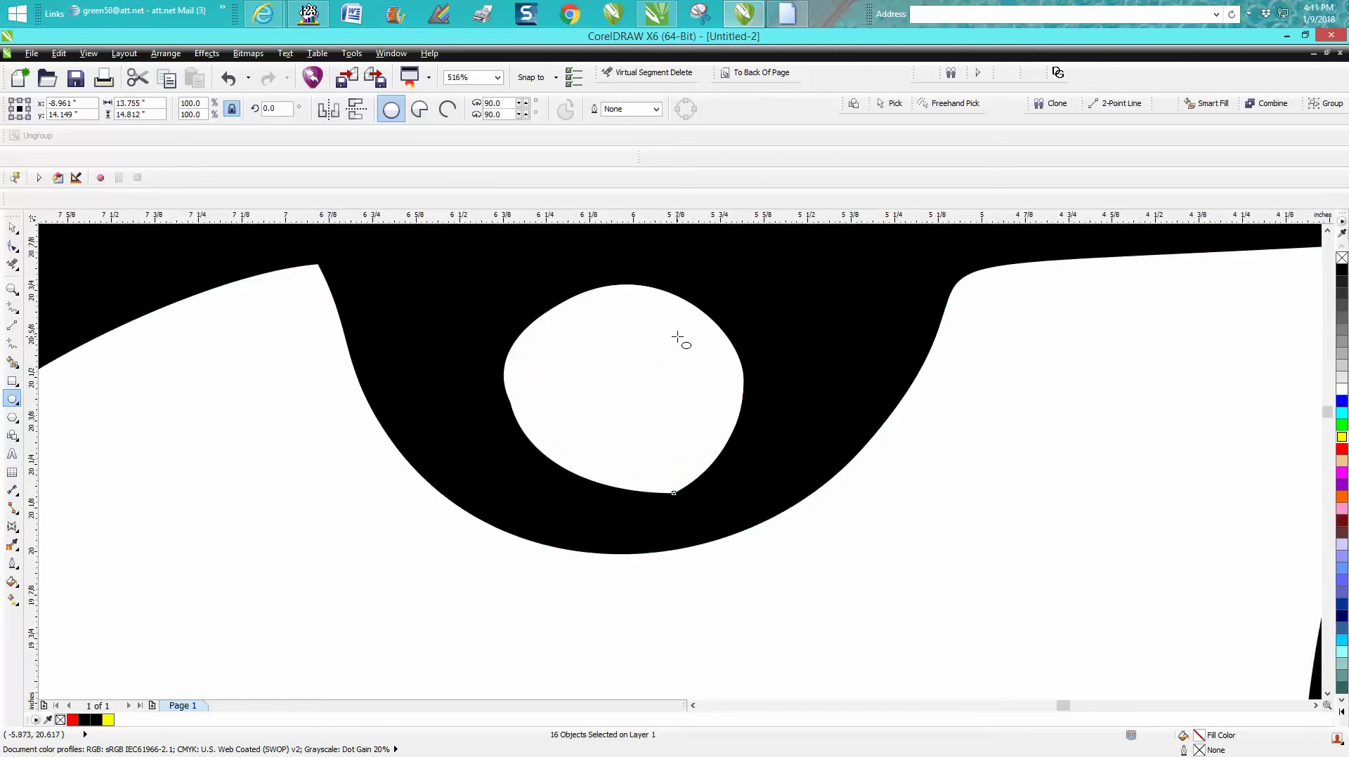
drag(680, 334, 583, 399)
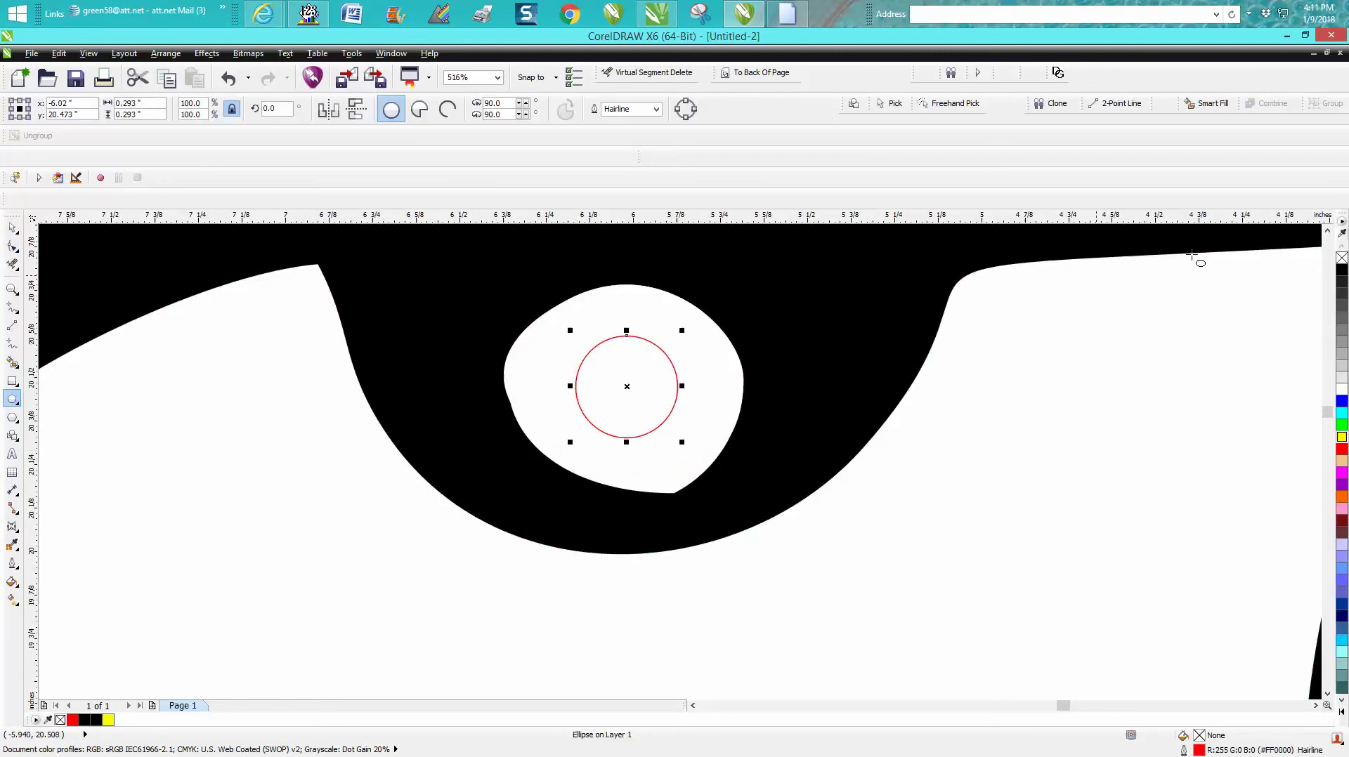
click(1341, 267)
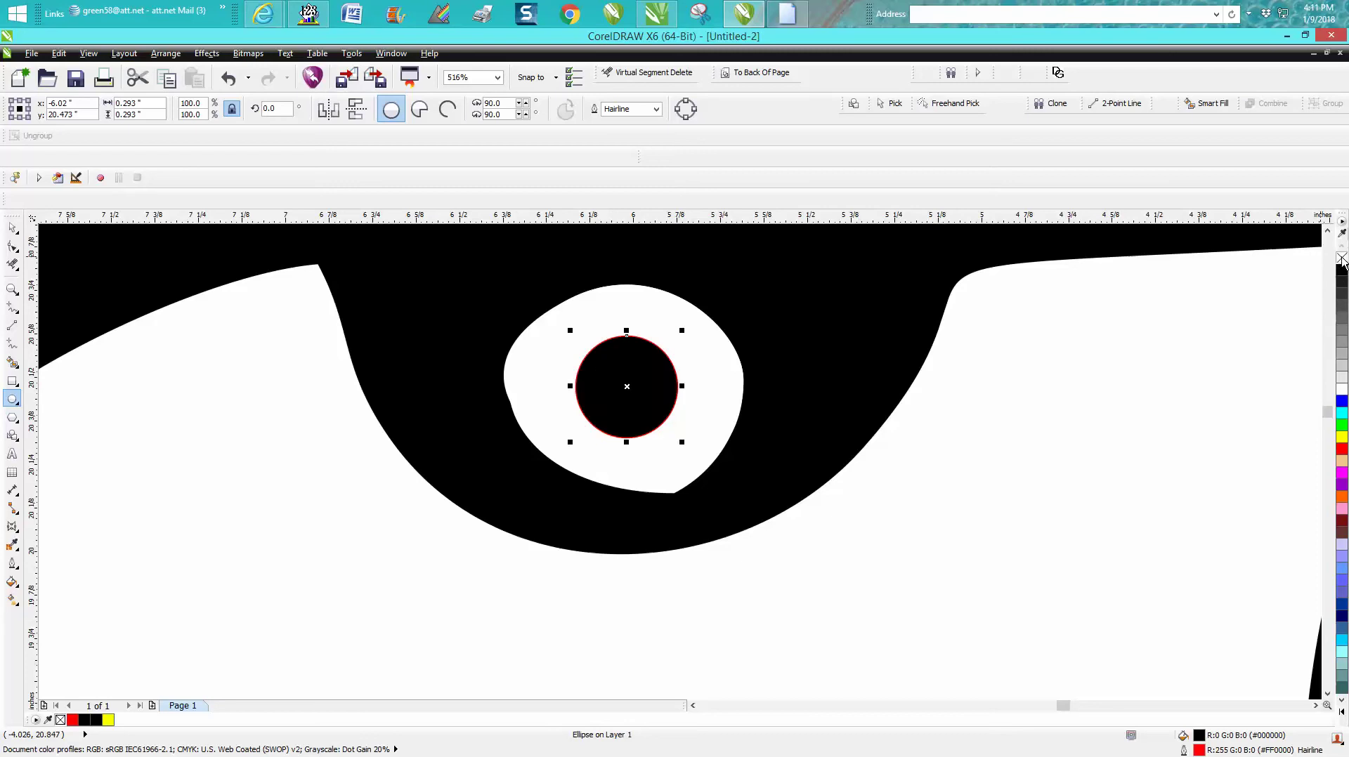
right_click(1341, 258)
scroll(973, 449, down, 2)
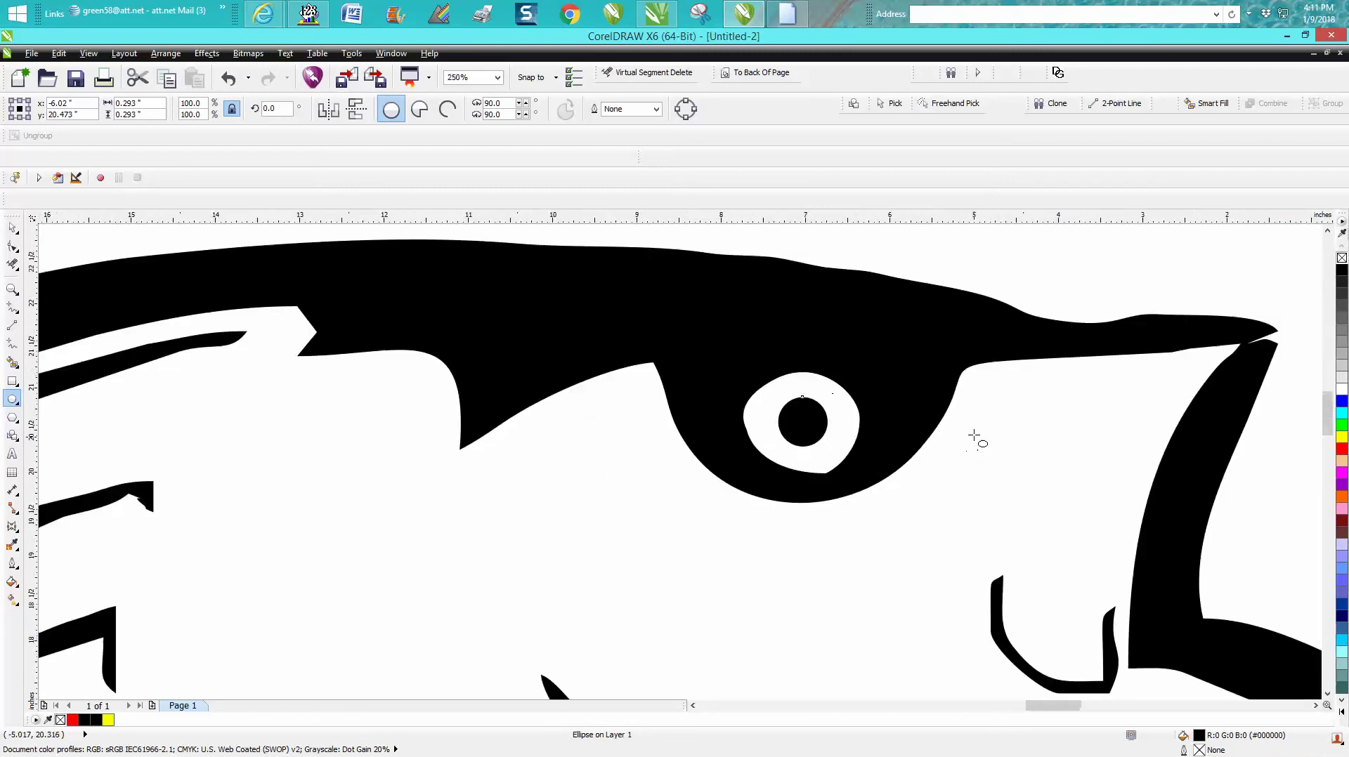
scroll(974, 436, down, 2)
Delete stray nodes at the snout tip and along the top of the head.
click(12, 246)
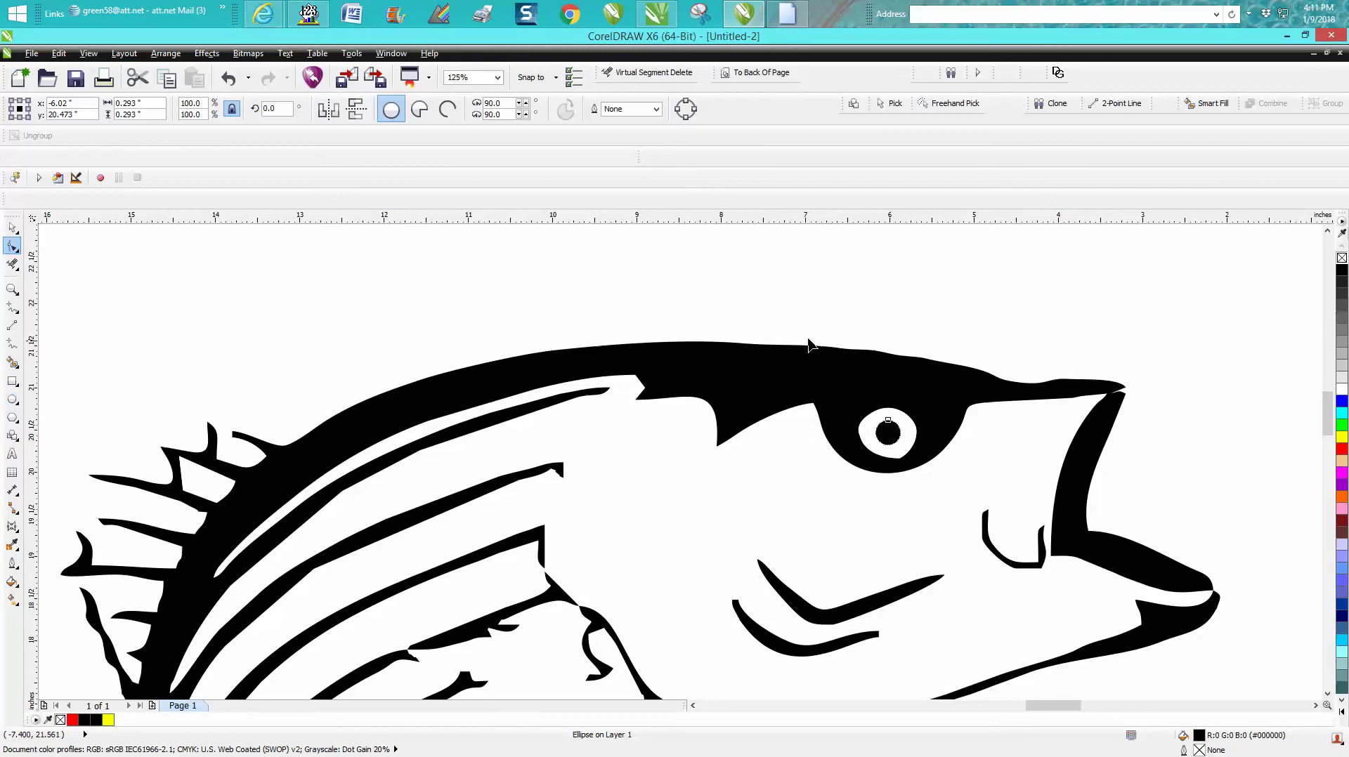
click(1050, 389)
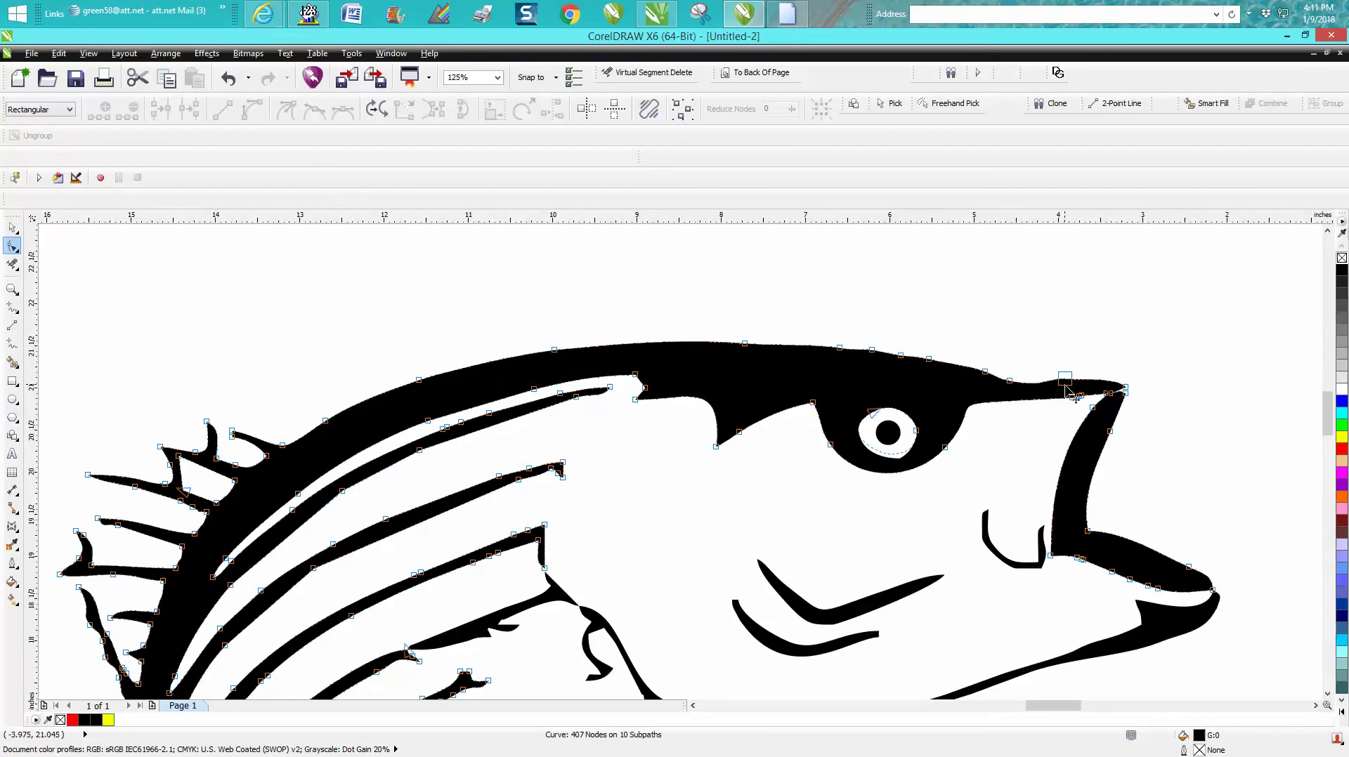
drag(1076, 359, 979, 392)
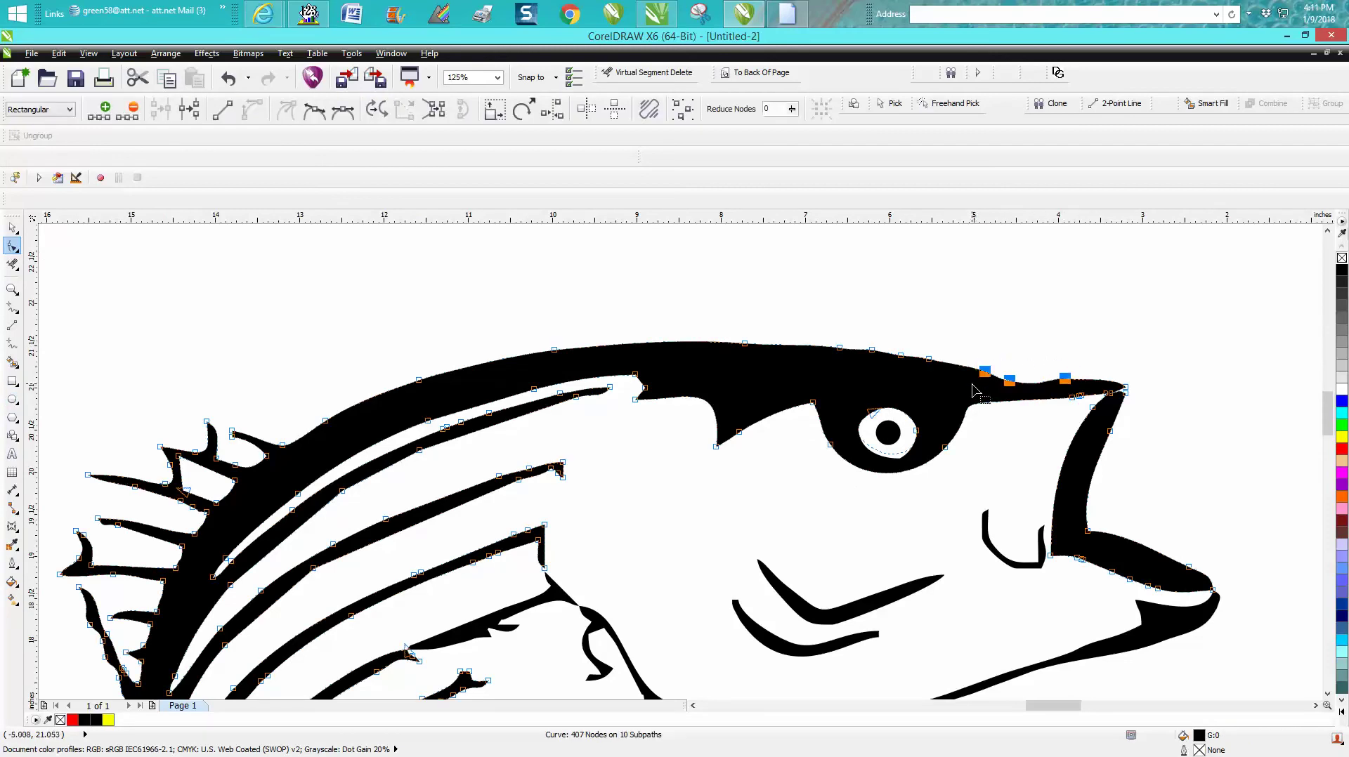
key(Delete)
drag(955, 345, 813, 380)
key(Delete)
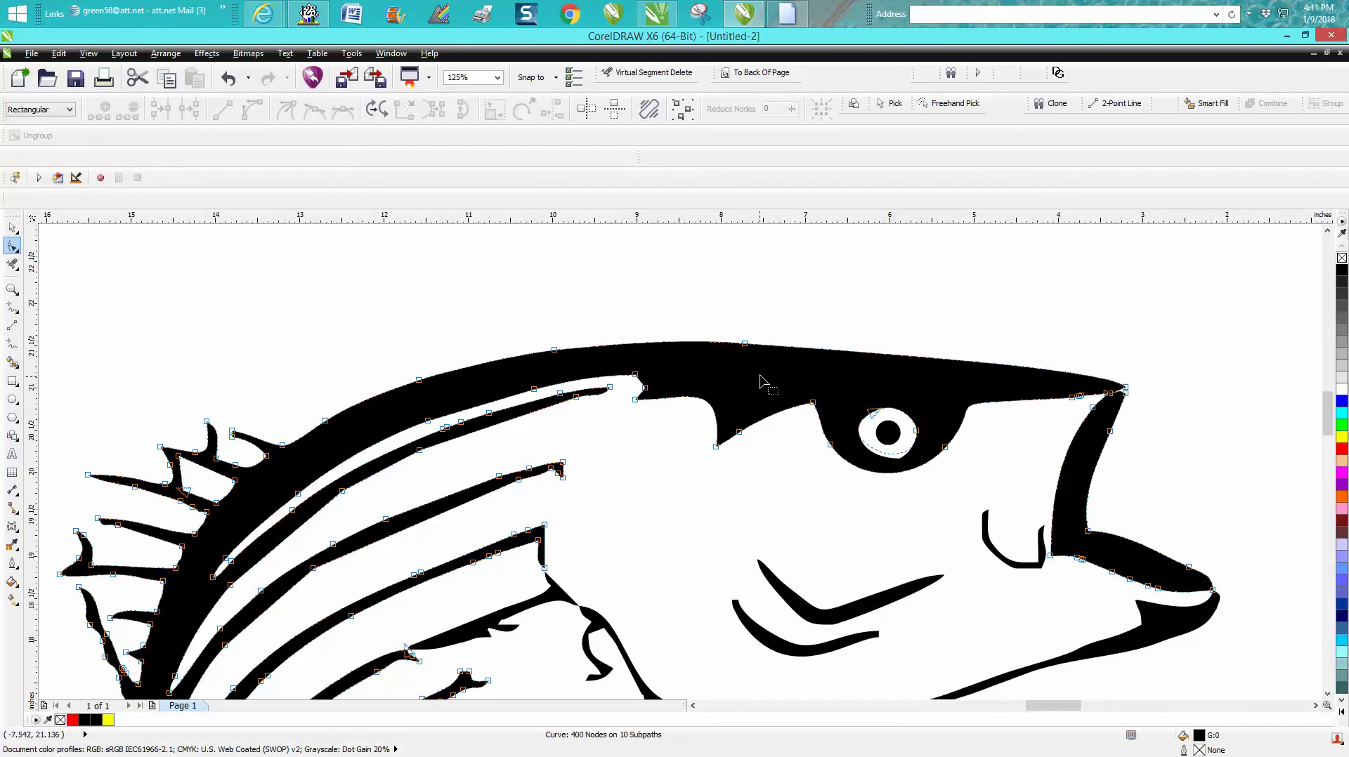
scroll(762, 381, down, 1)
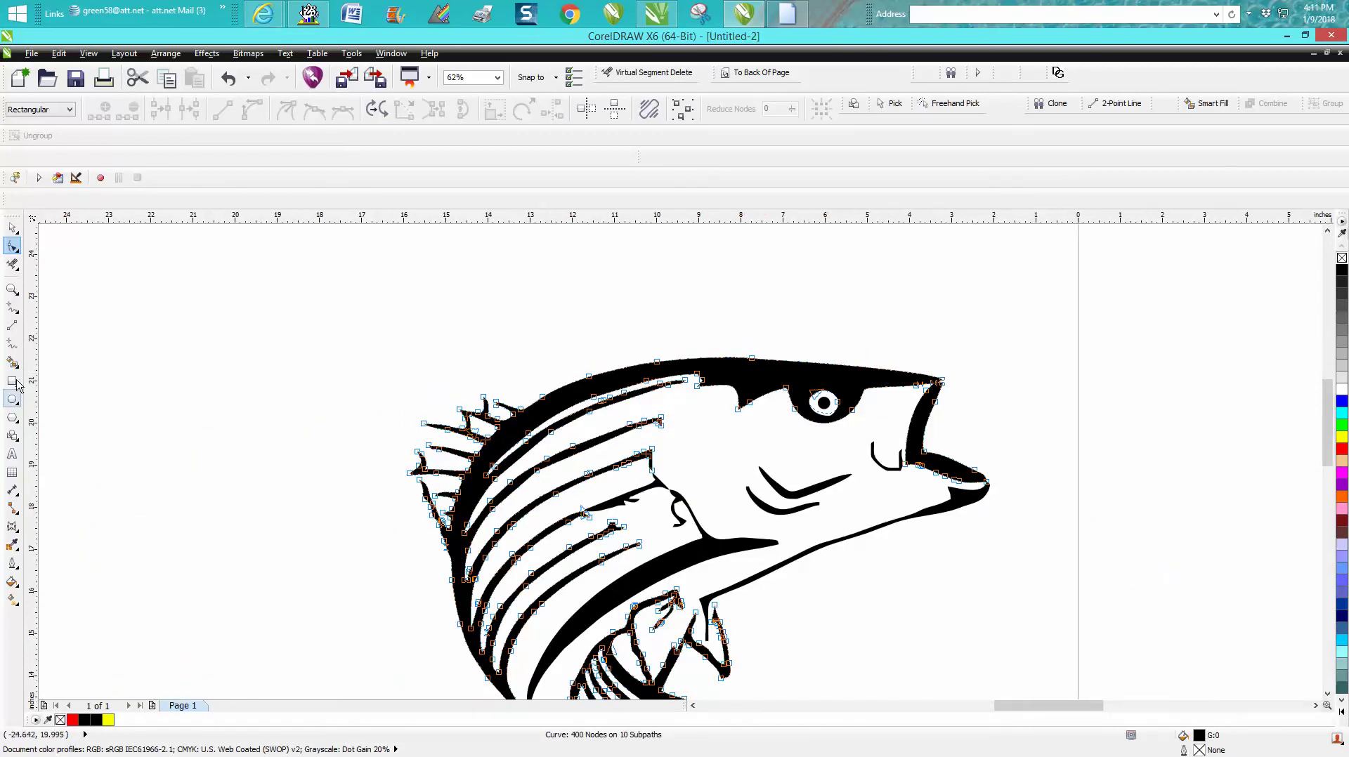
Zoom into the mid-body stripes and delete the notch nodes on one stripe.
click(12, 289)
drag(562, 482, 656, 515)
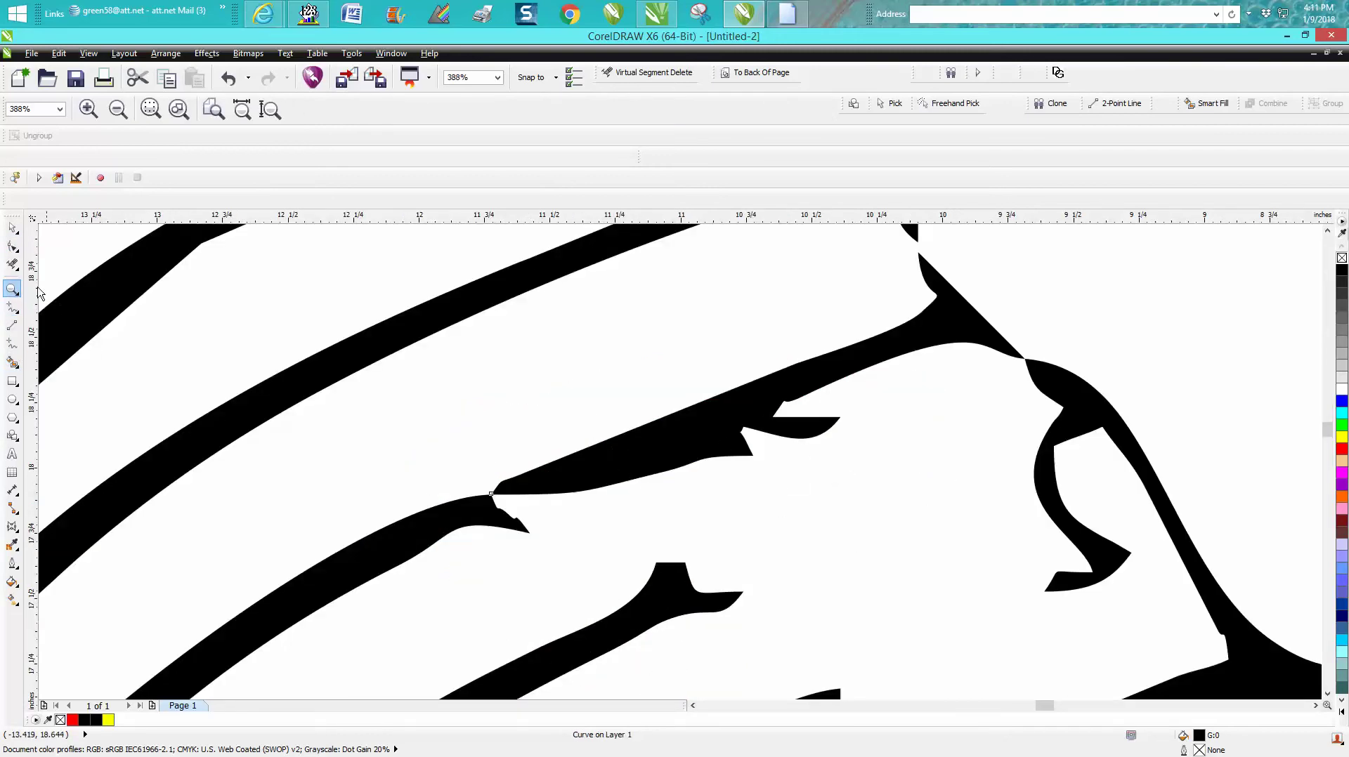
click(12, 245)
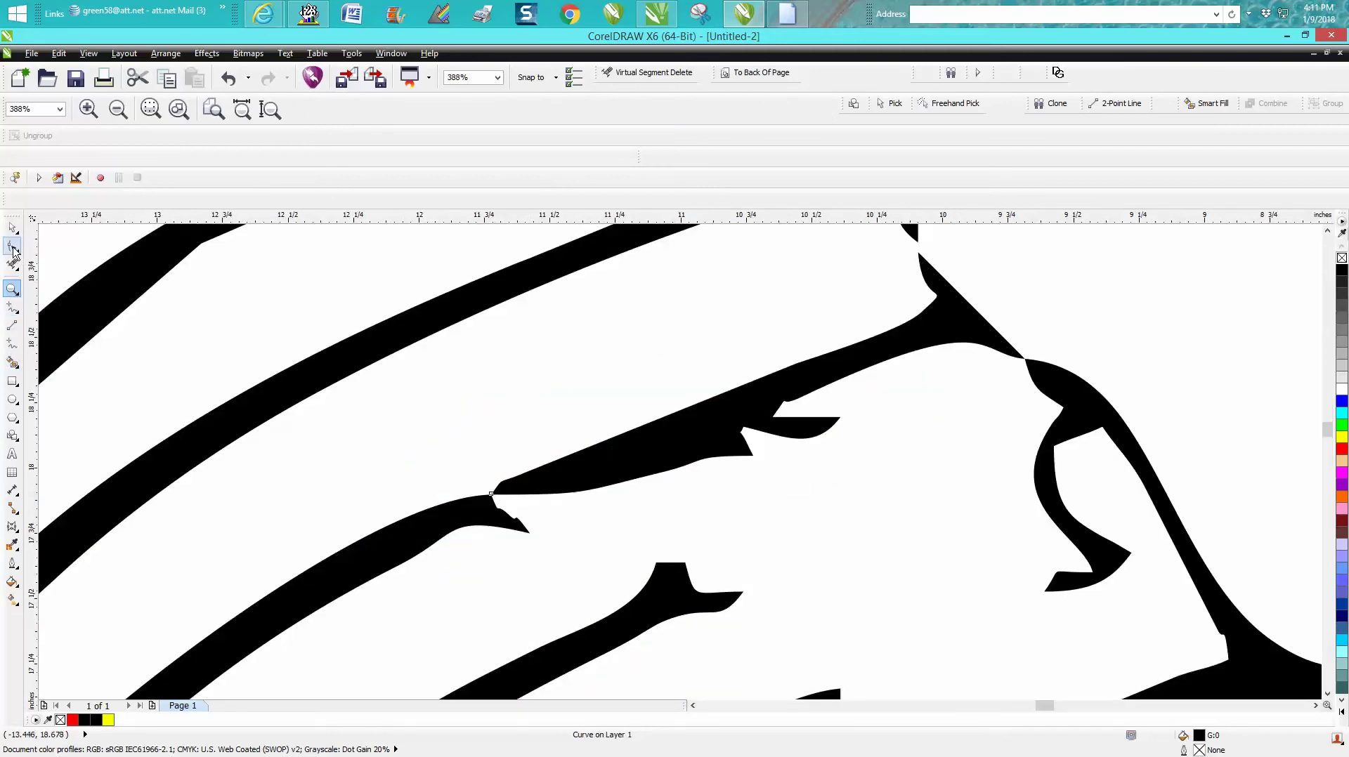
click(641, 475)
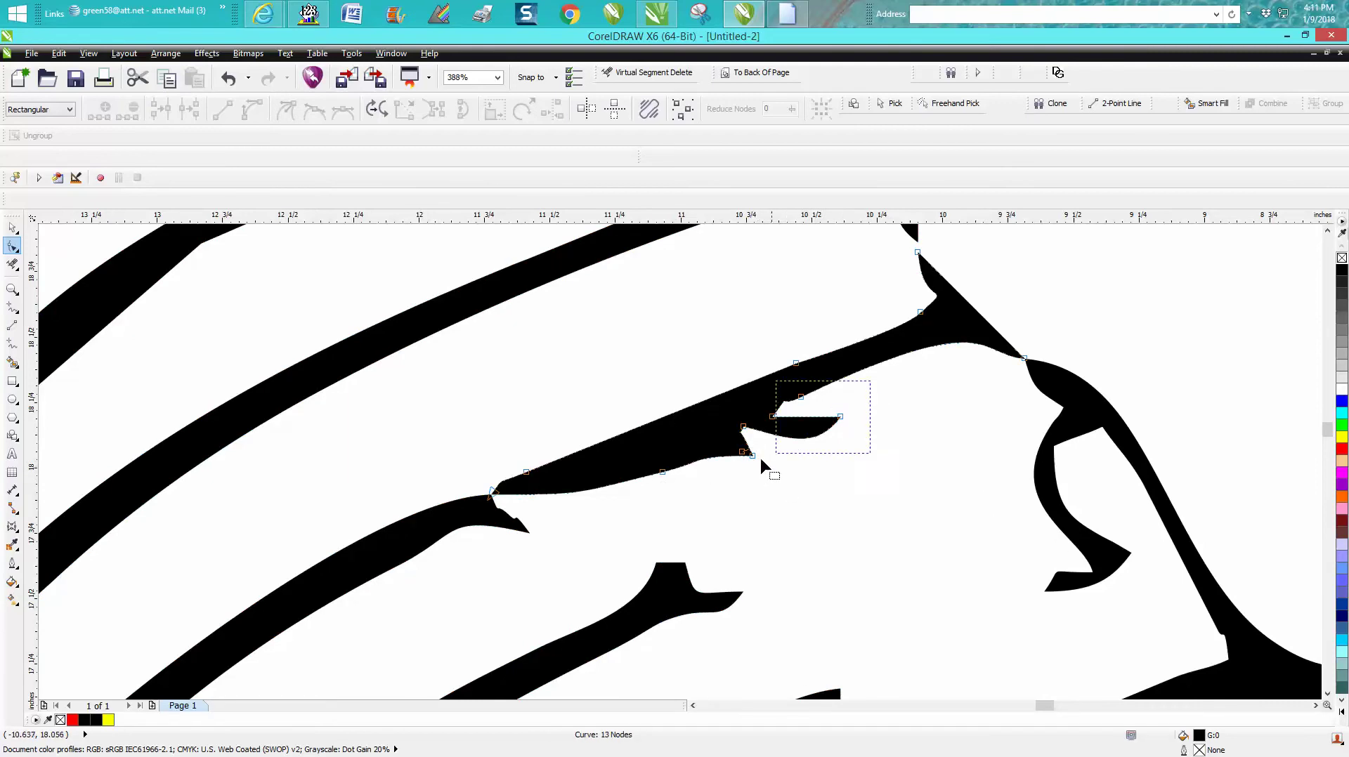
drag(761, 461, 731, 475)
key(Delete)
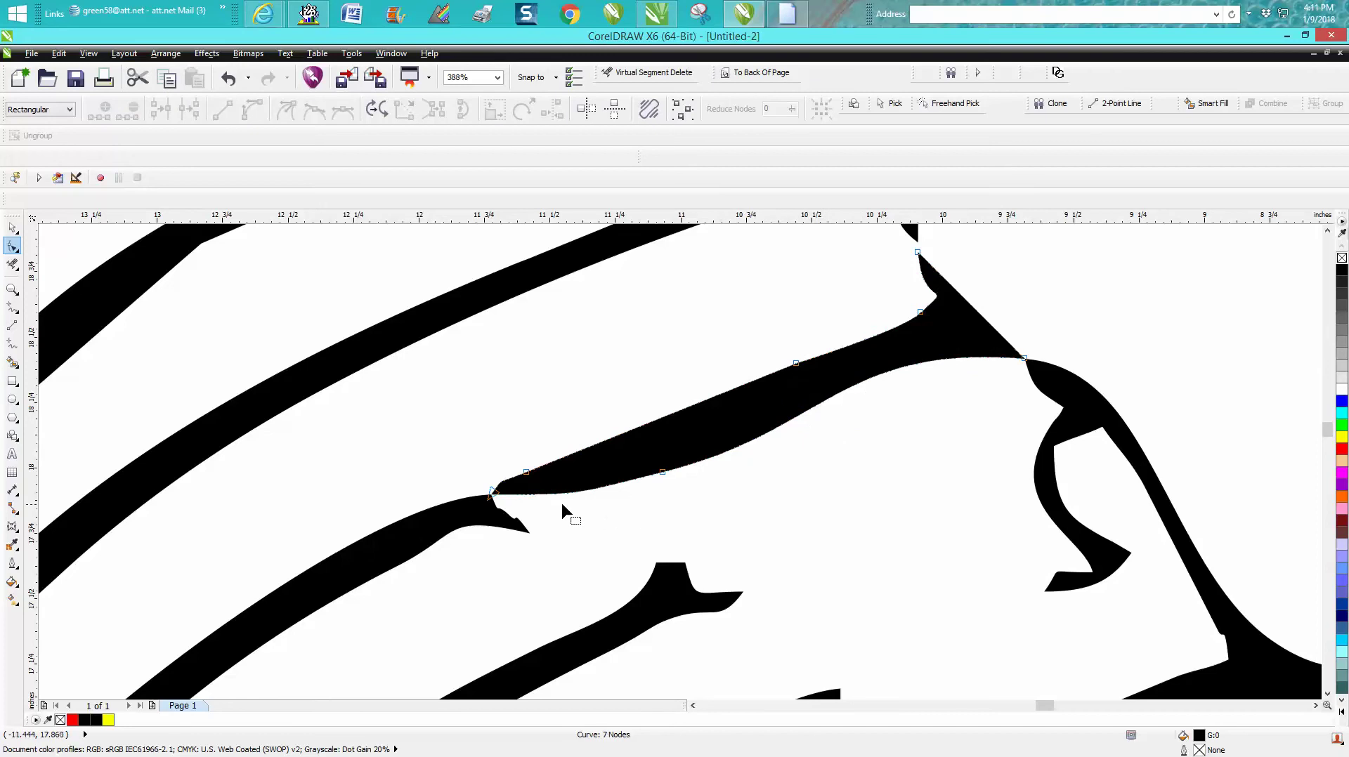
Remove the small tail from a black stripe and reshape the curve near its tip.
click(527, 529)
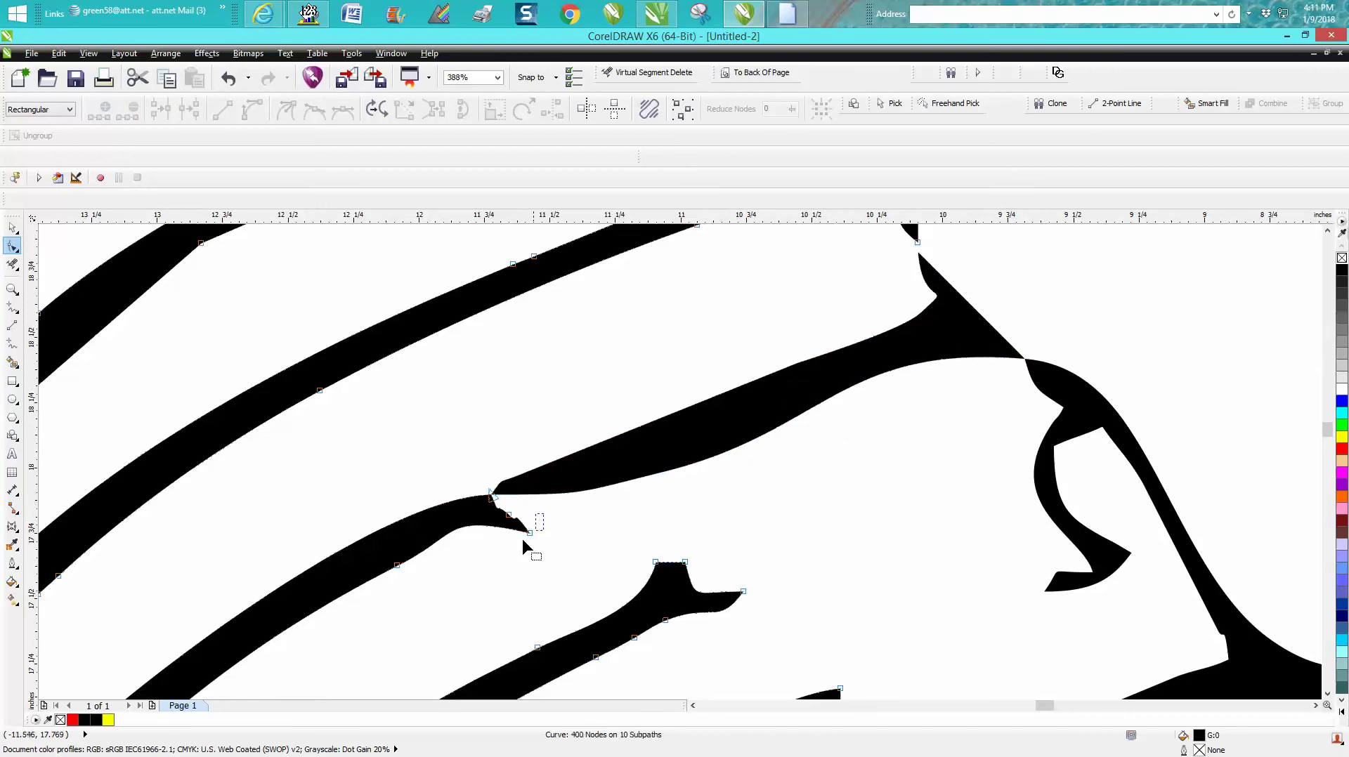
drag(494, 541, 497, 540)
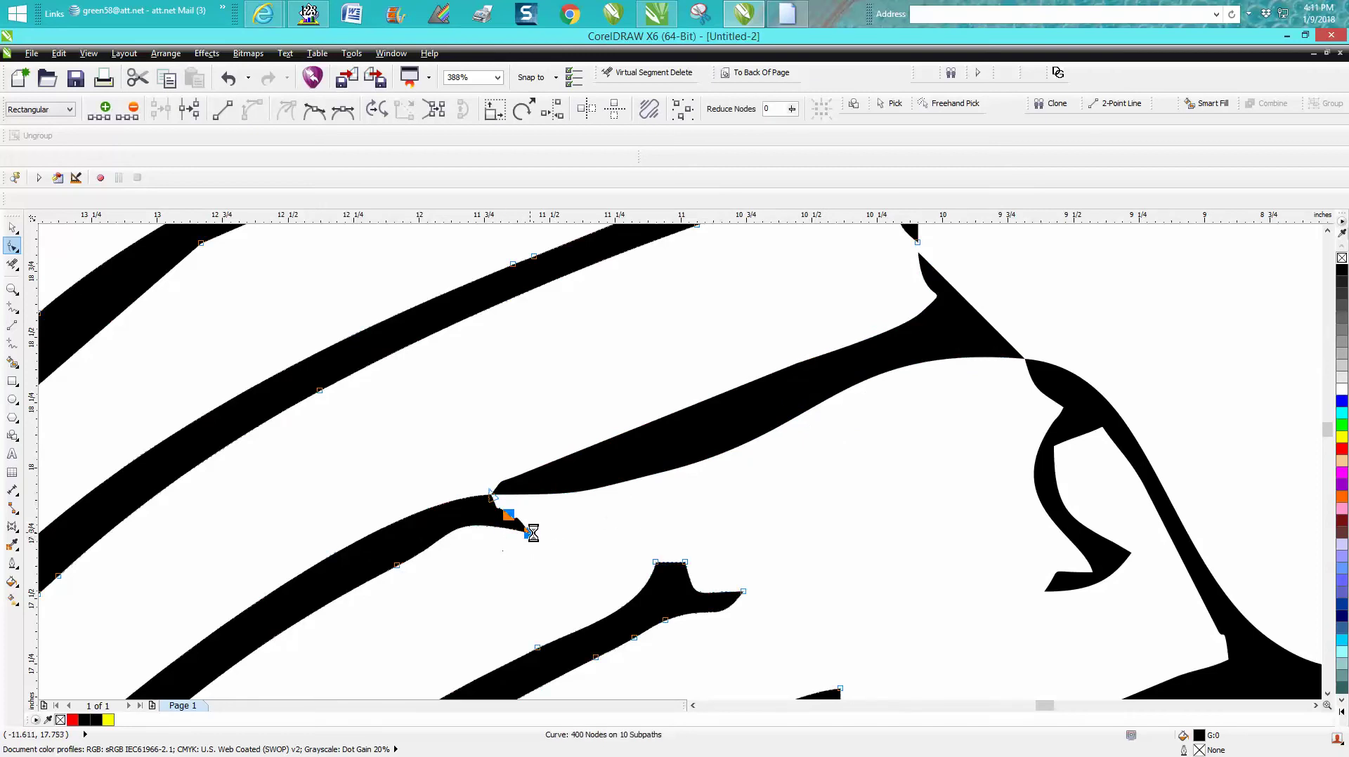
key(Delete)
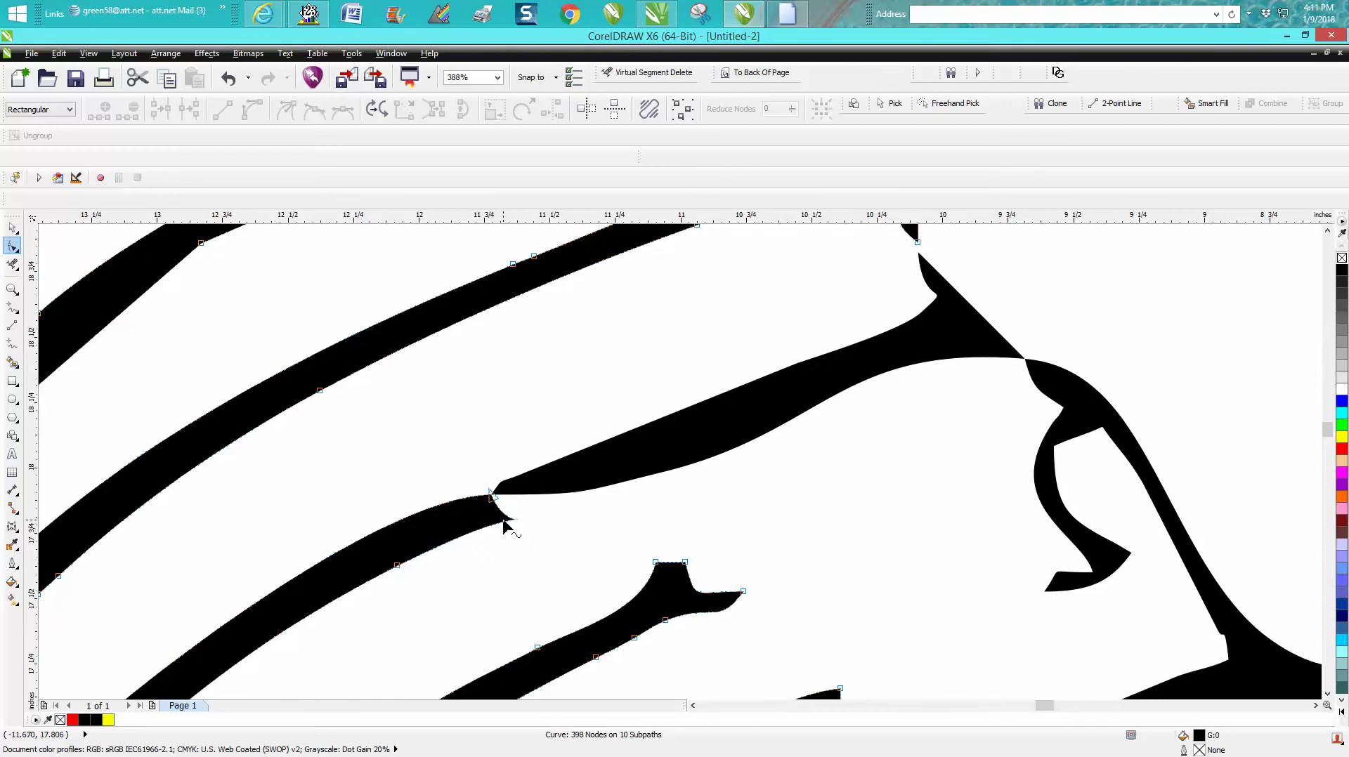
click(500, 524)
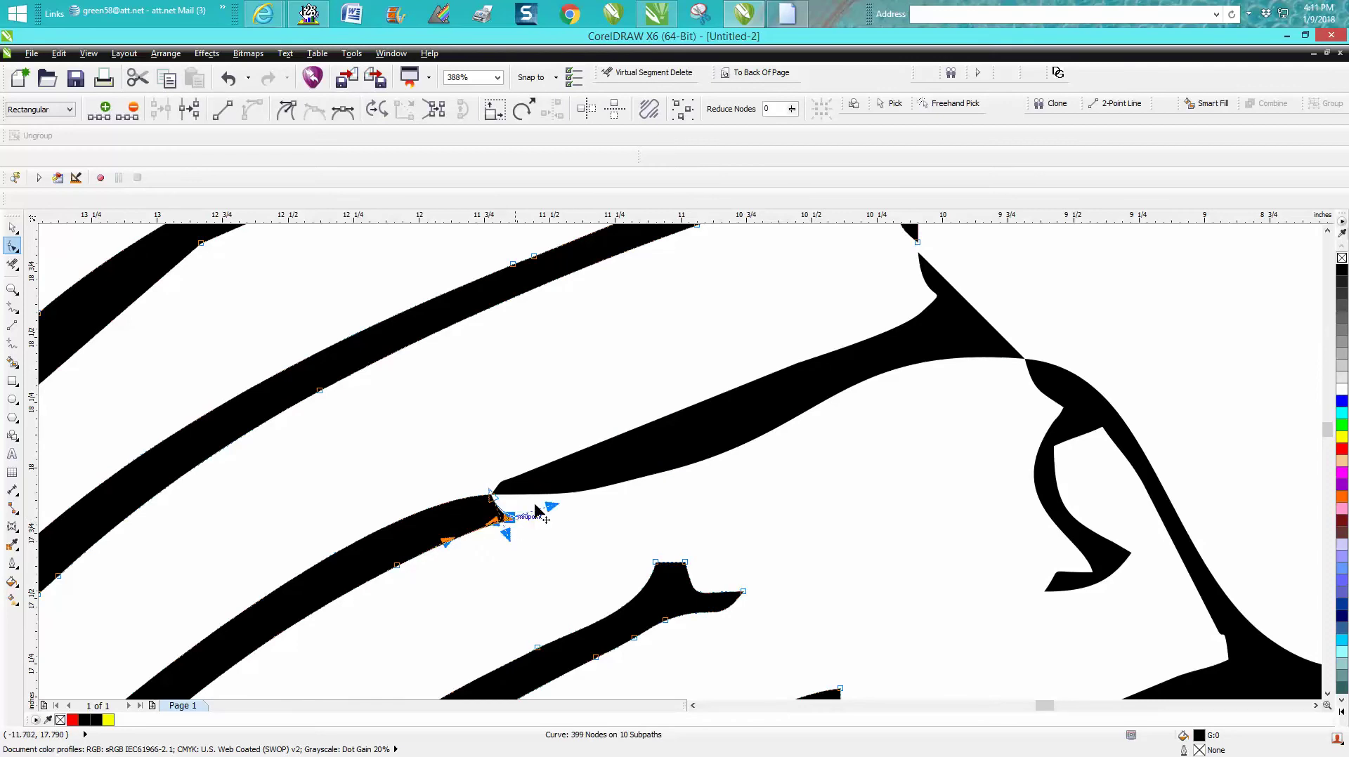
drag(527, 512, 526, 474)
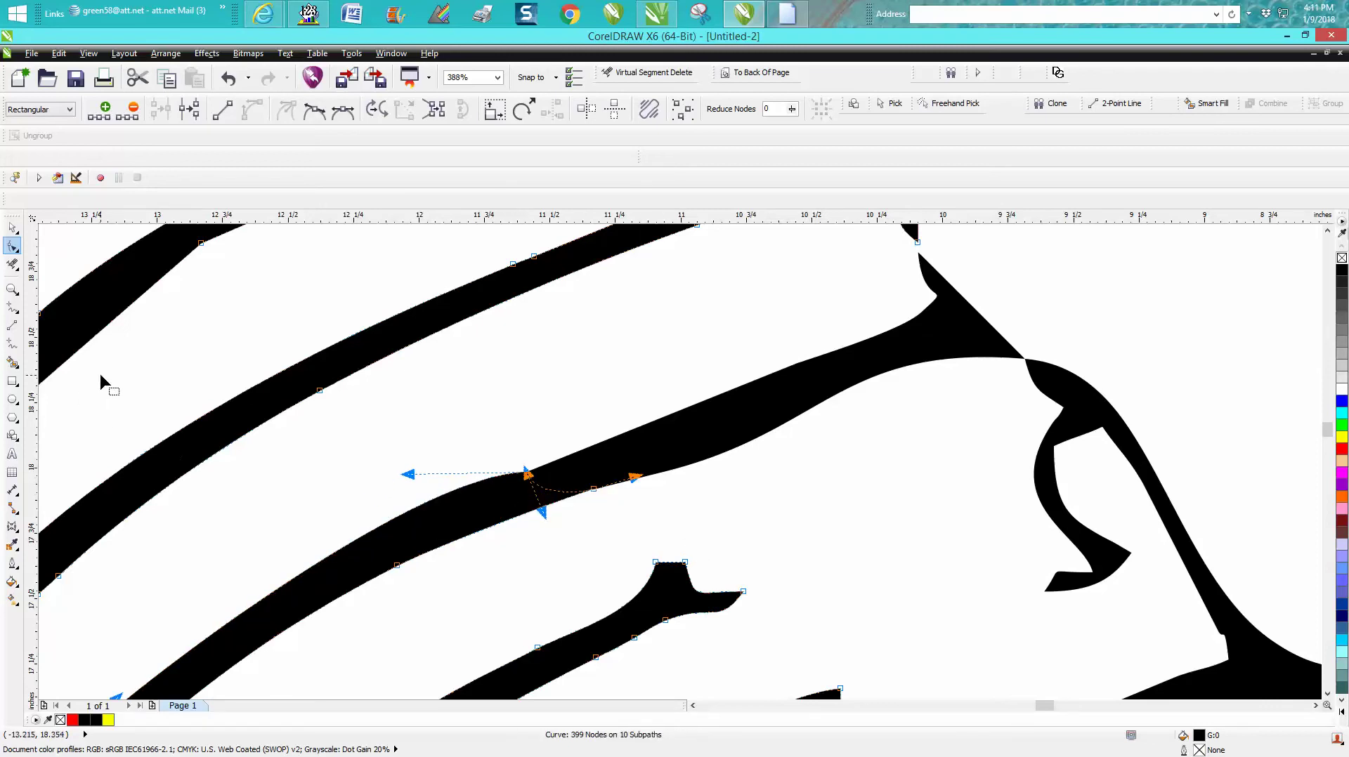
Zoom closely on the stripe junction and move a node to close the white sliver.
click(11, 288)
drag(460, 451, 682, 550)
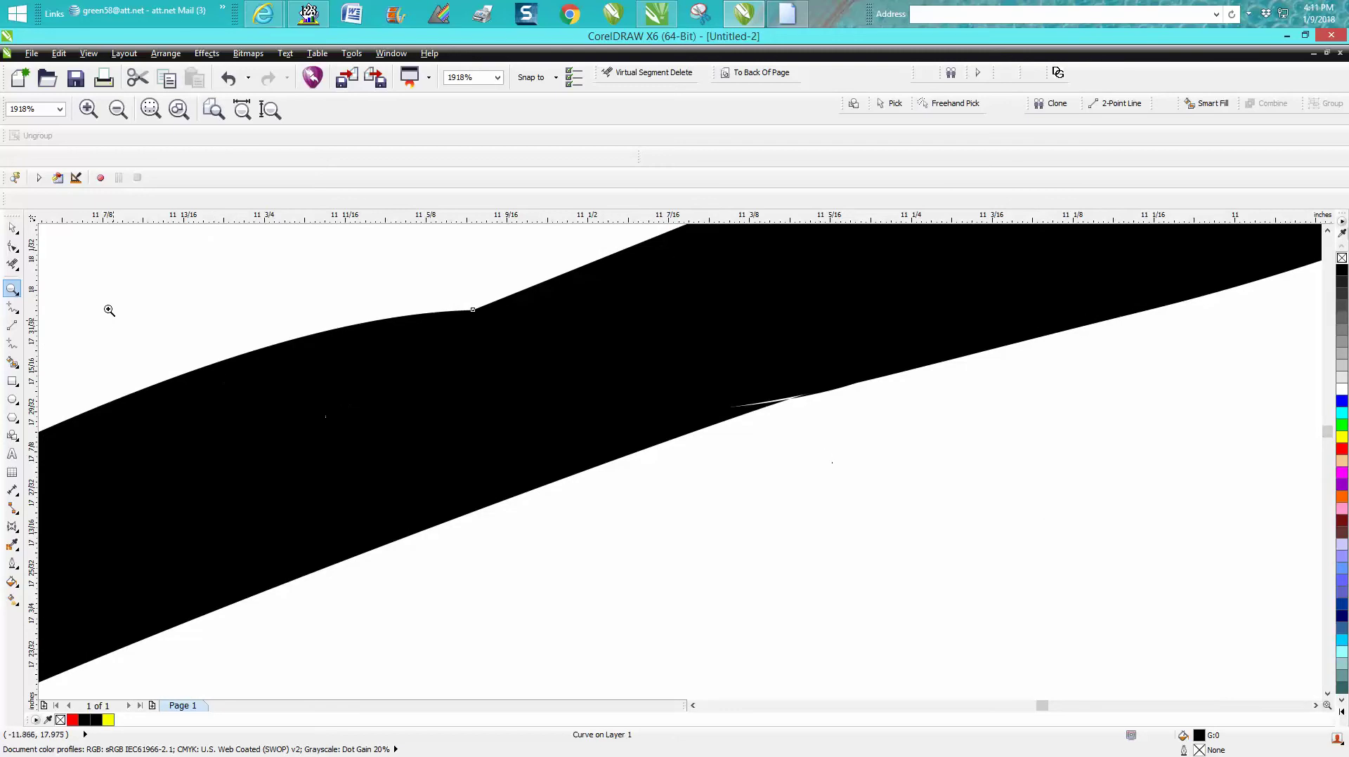
click(12, 246)
click(799, 402)
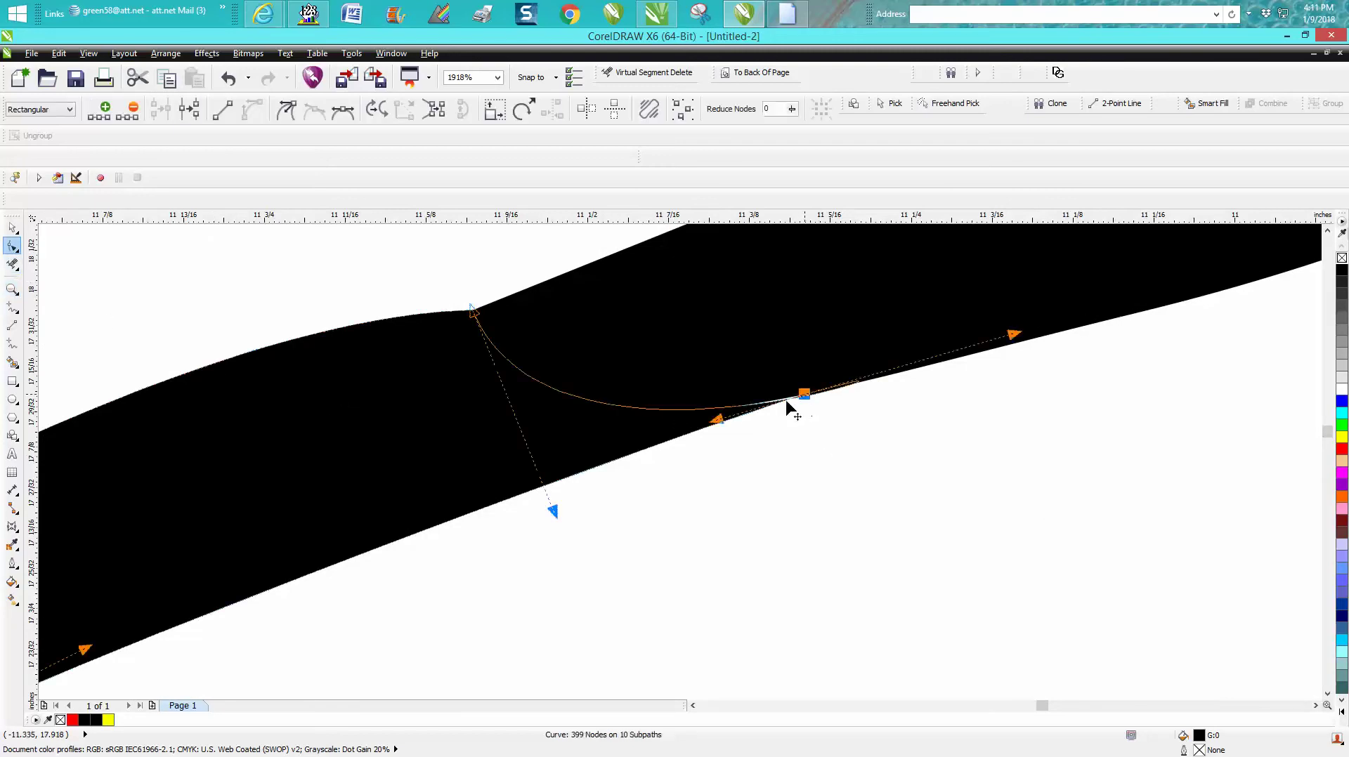
drag(776, 405, 798, 378)
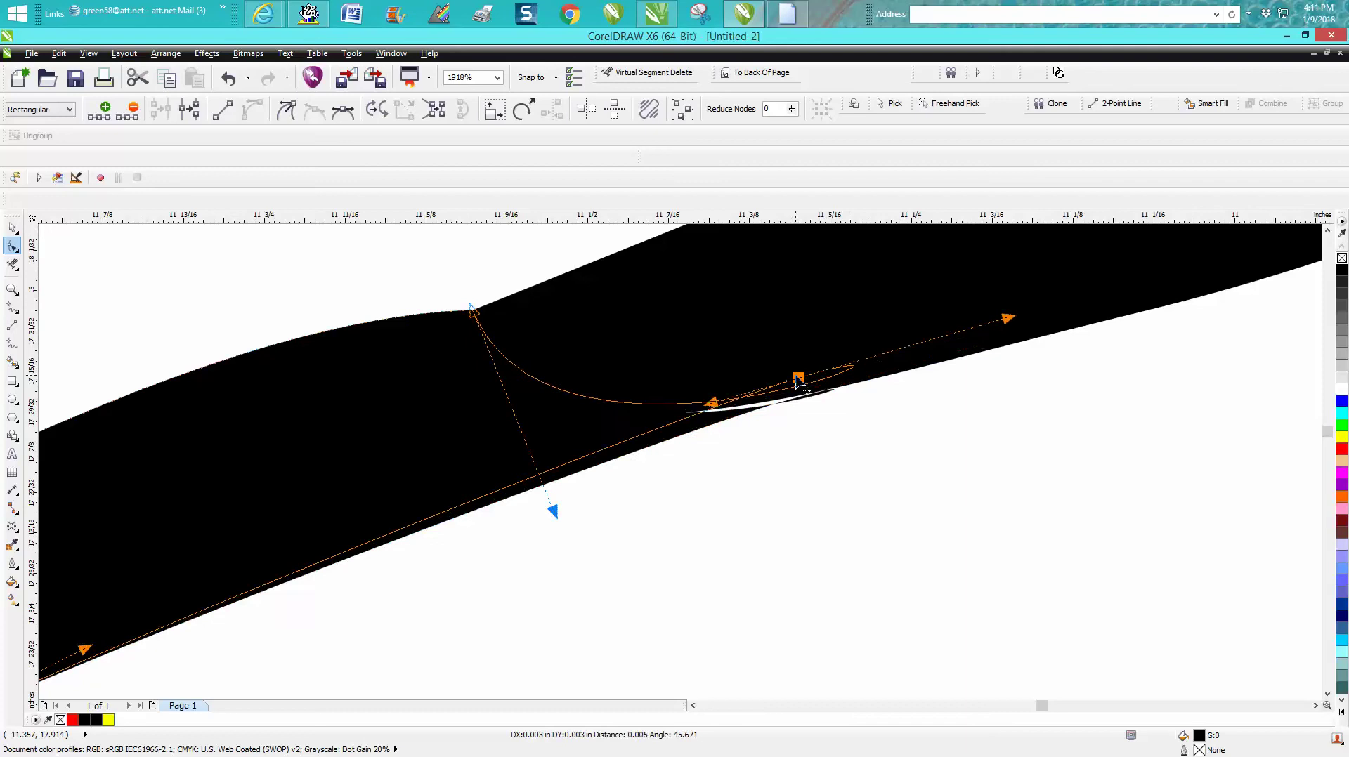
scroll(806, 418, down, 4)
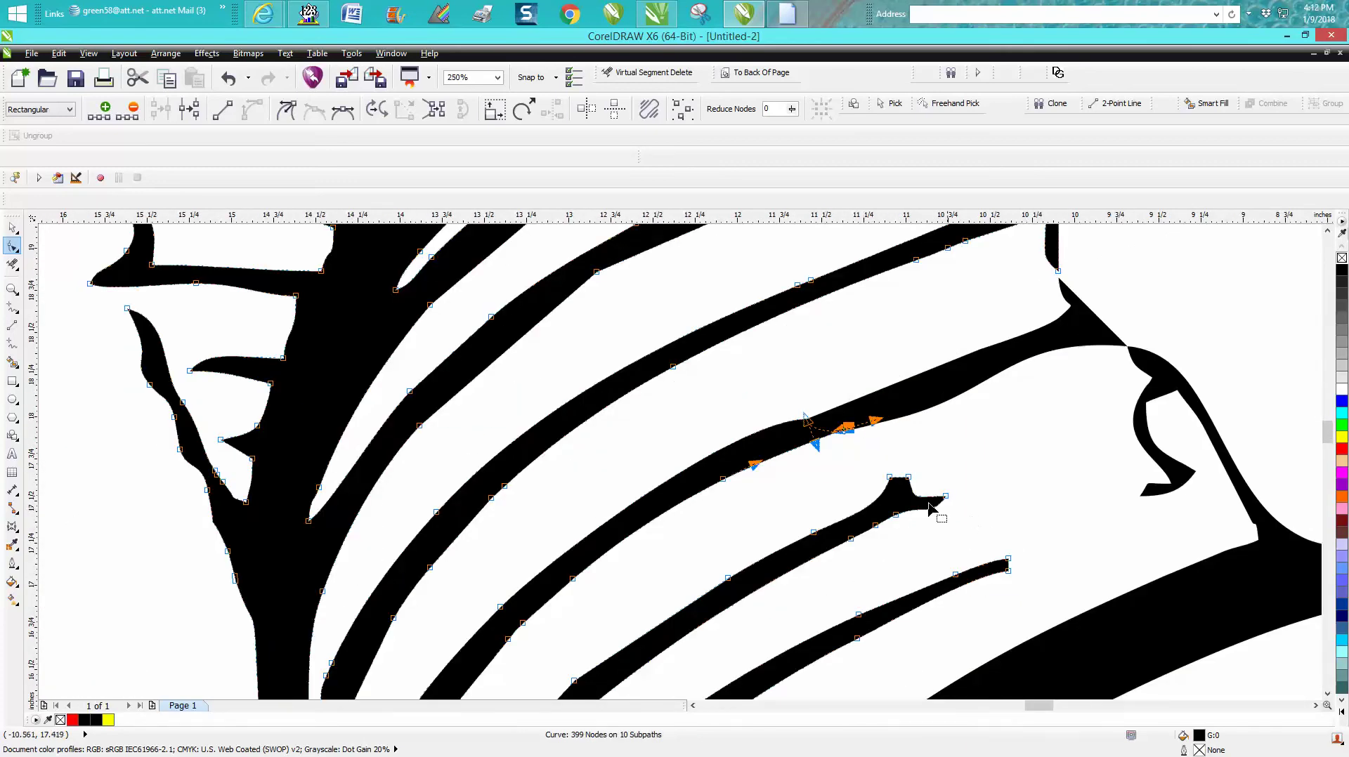
scroll(857, 534, down, 1)
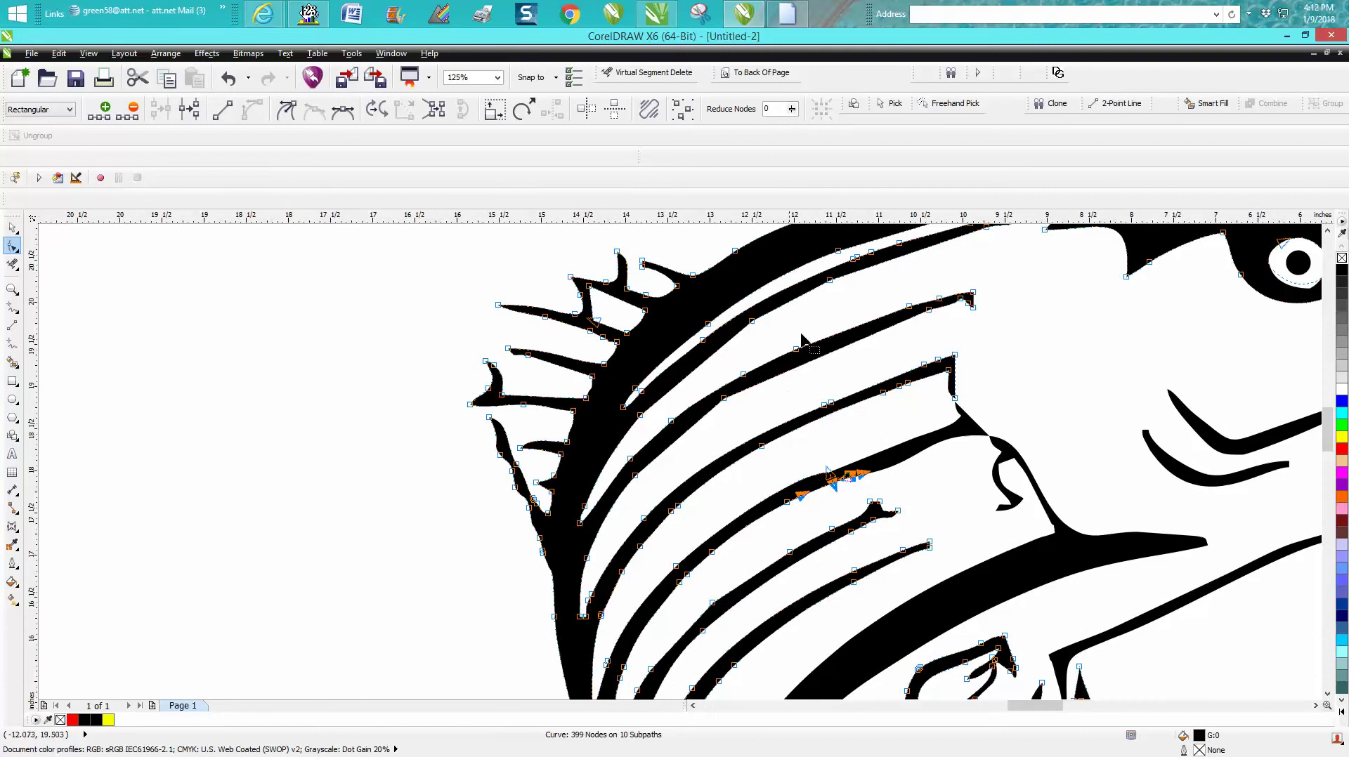
Merge the stripe curves by deleting stray nodes between the two stripes.
drag(821, 318, 723, 426)
key(Delete)
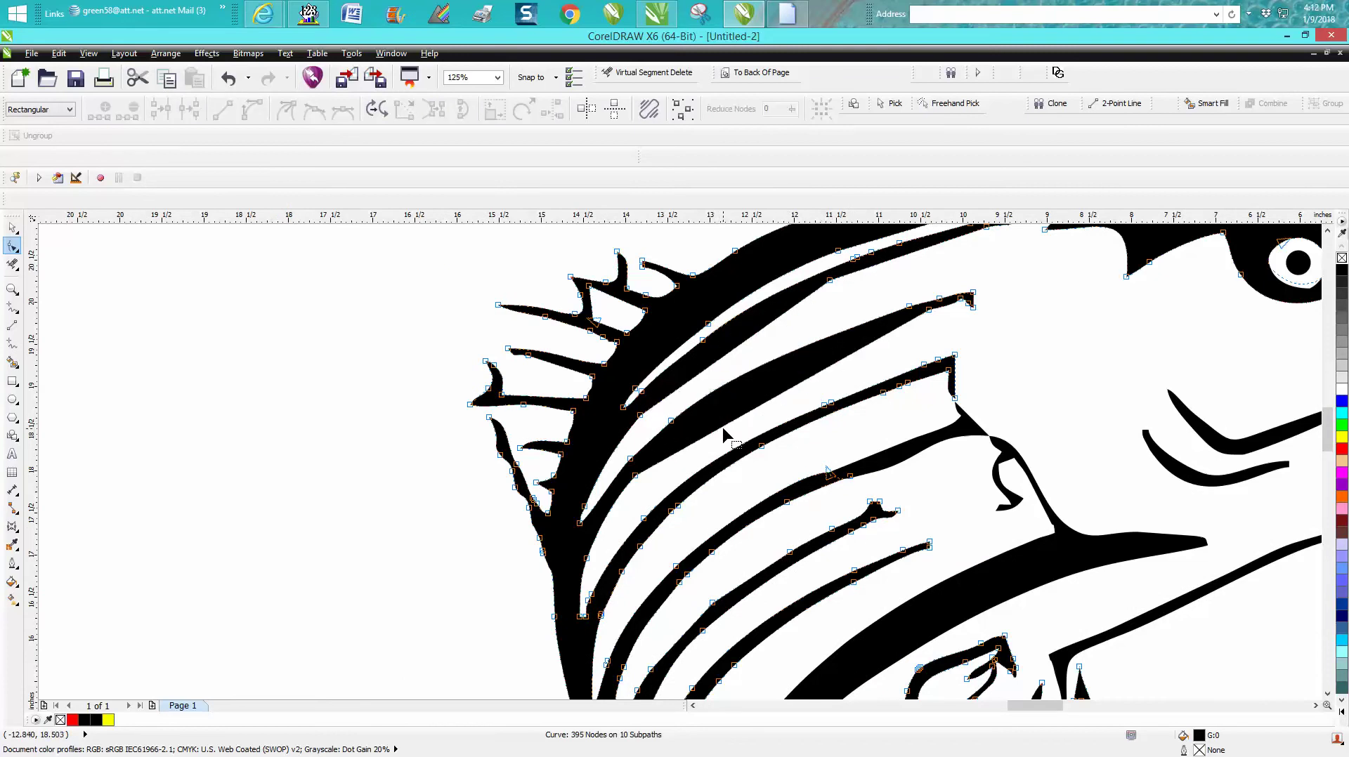
click(226, 80)
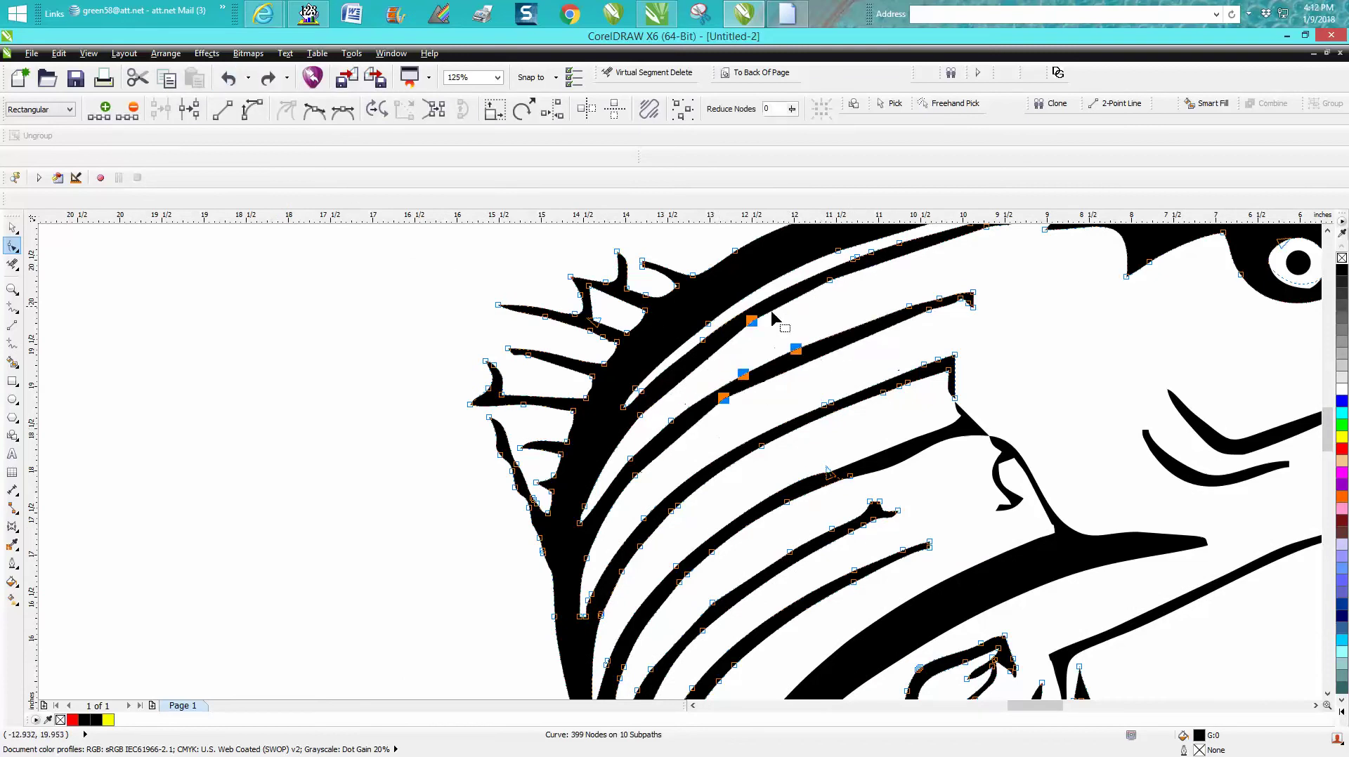
drag(822, 325, 719, 420)
key(Delete)
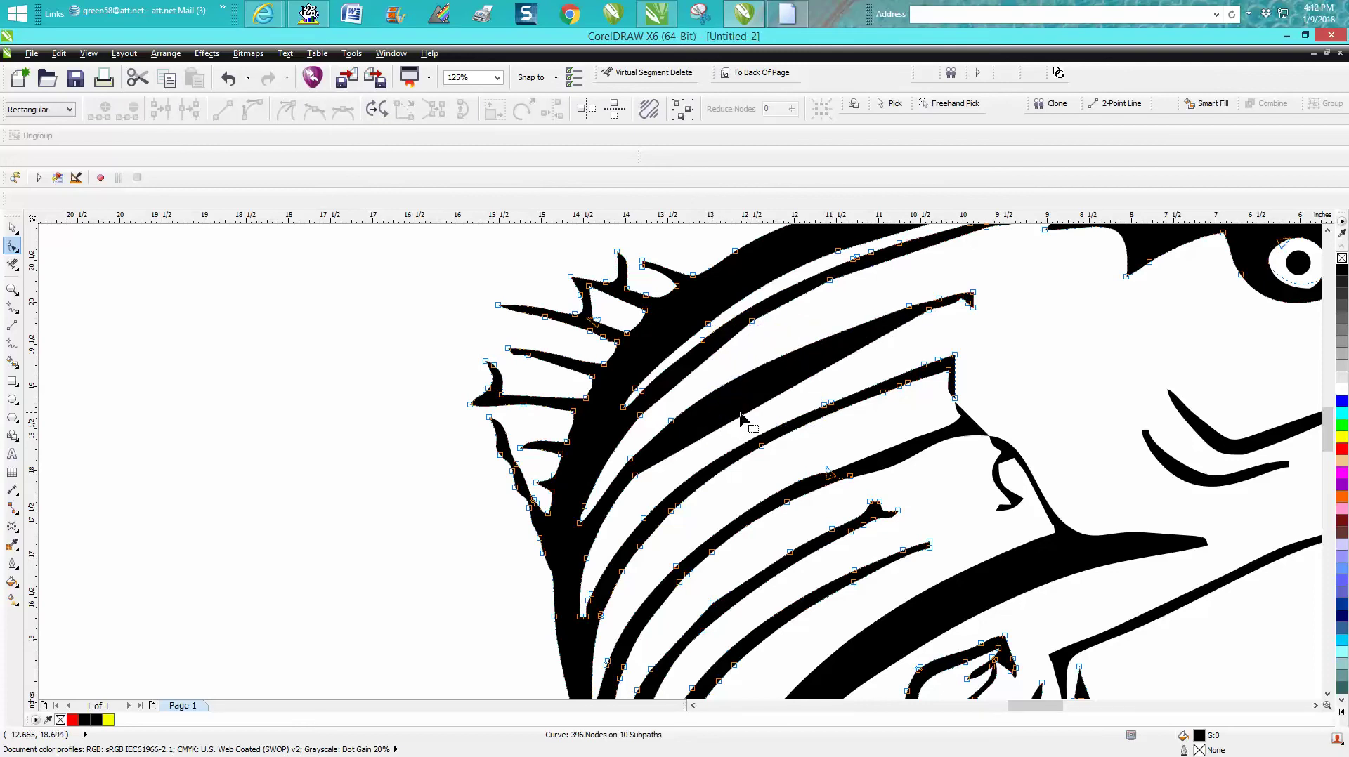
Try bending the upper stripe's edge, undoing both reshape attempts.
drag(637, 469, 591, 536)
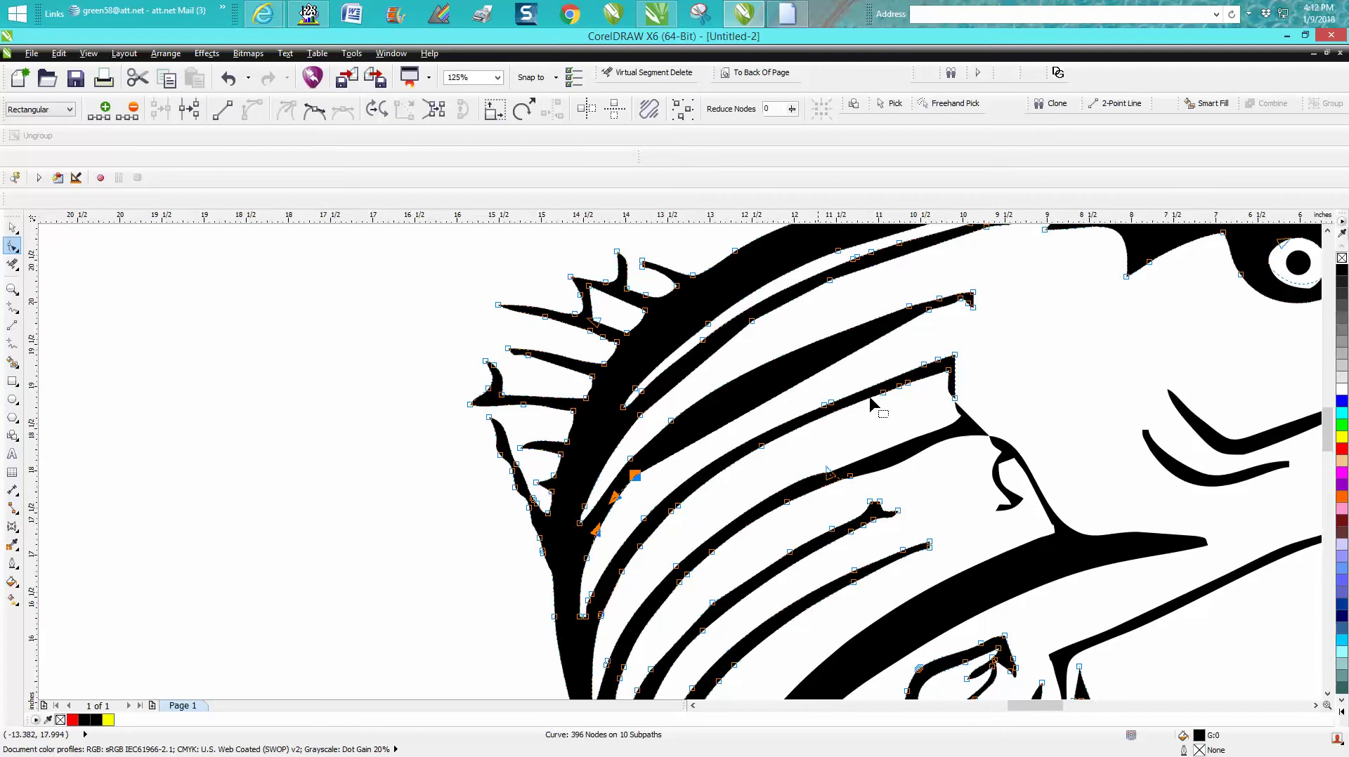
drag(961, 329, 926, 301)
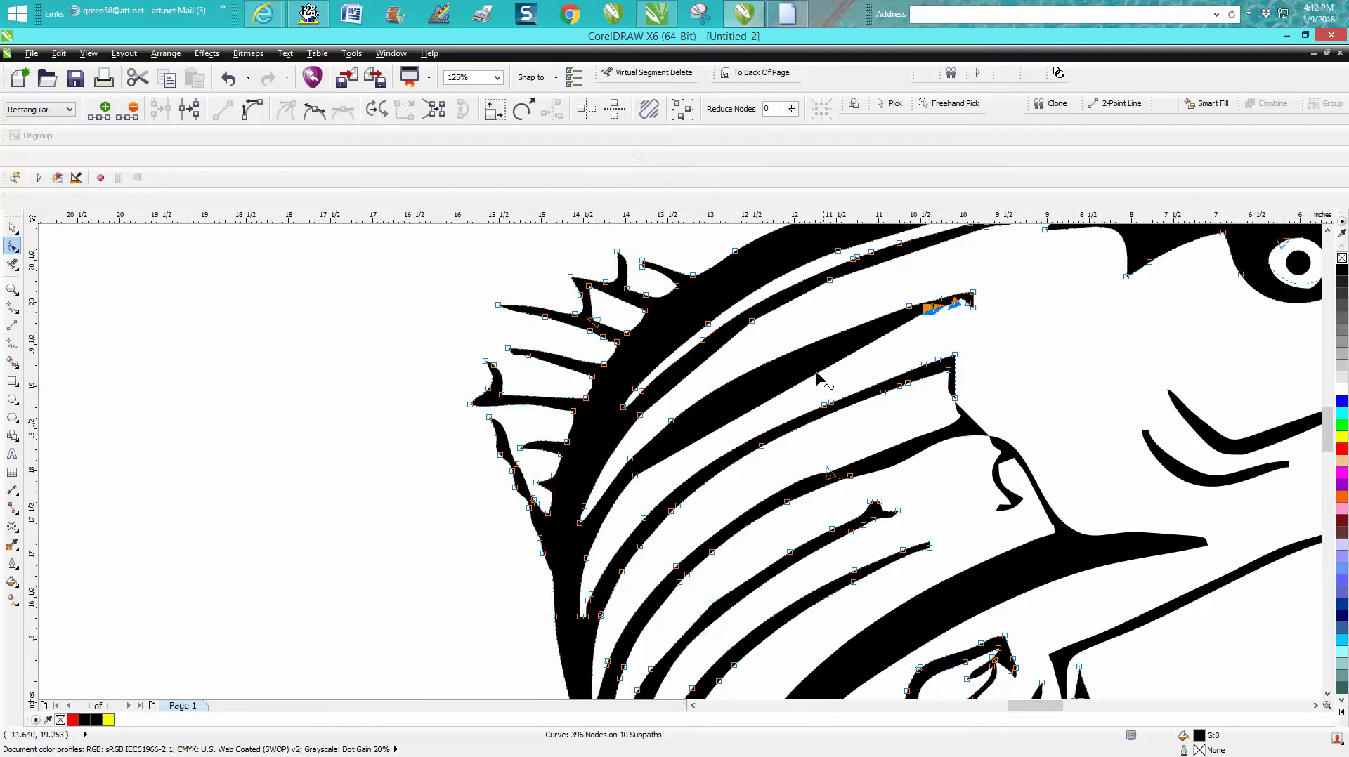
mouse_move(807, 380)
mouse_down()
mouse_move(791, 376)
mouse_move(822, 373)
mouse_up()
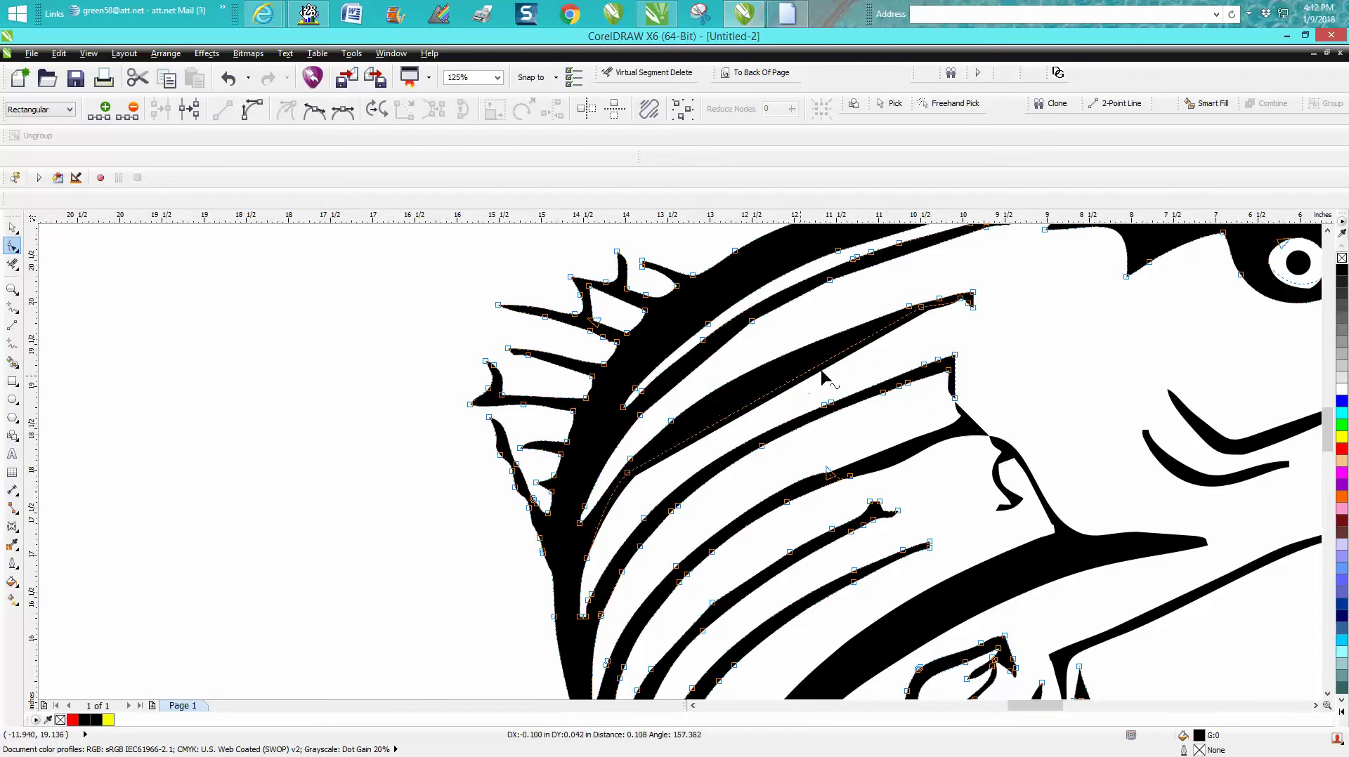
click(819, 299)
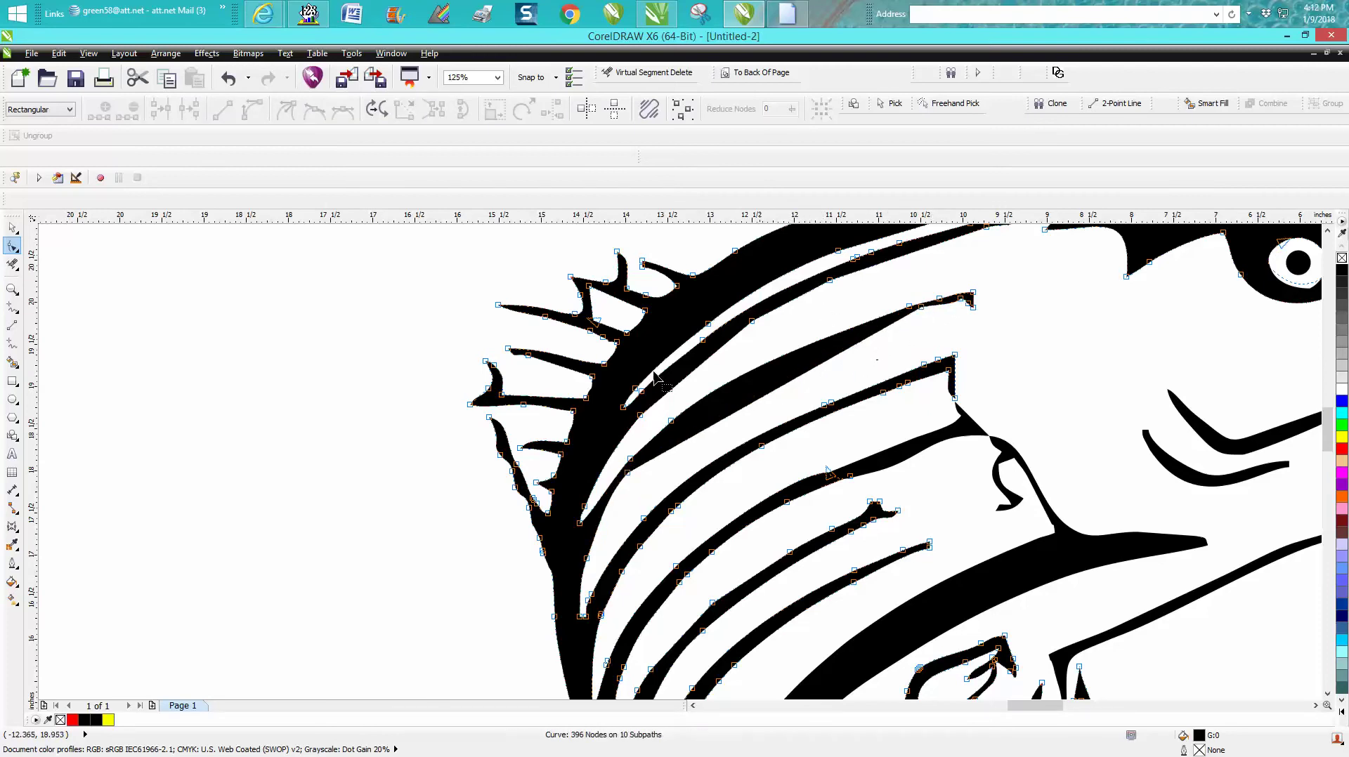
click(228, 78)
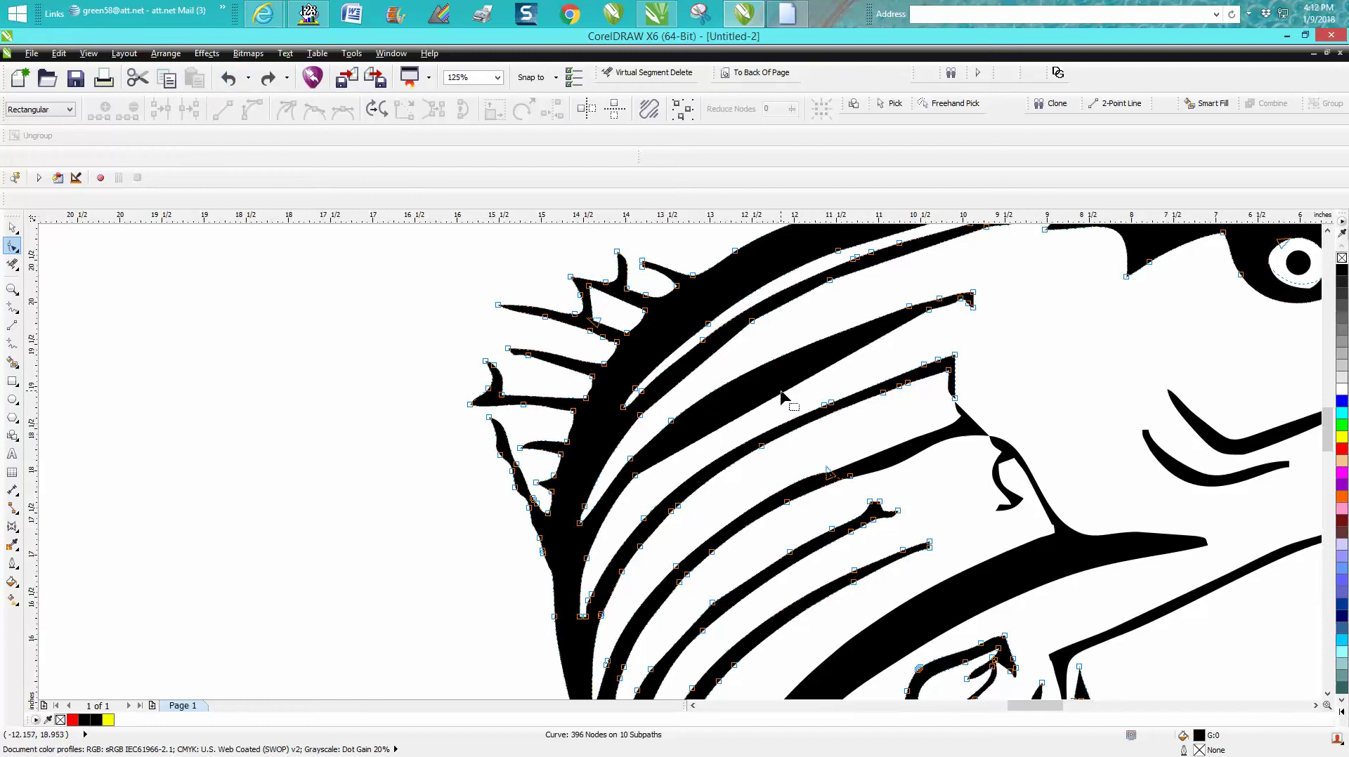
drag(781, 399, 899, 324)
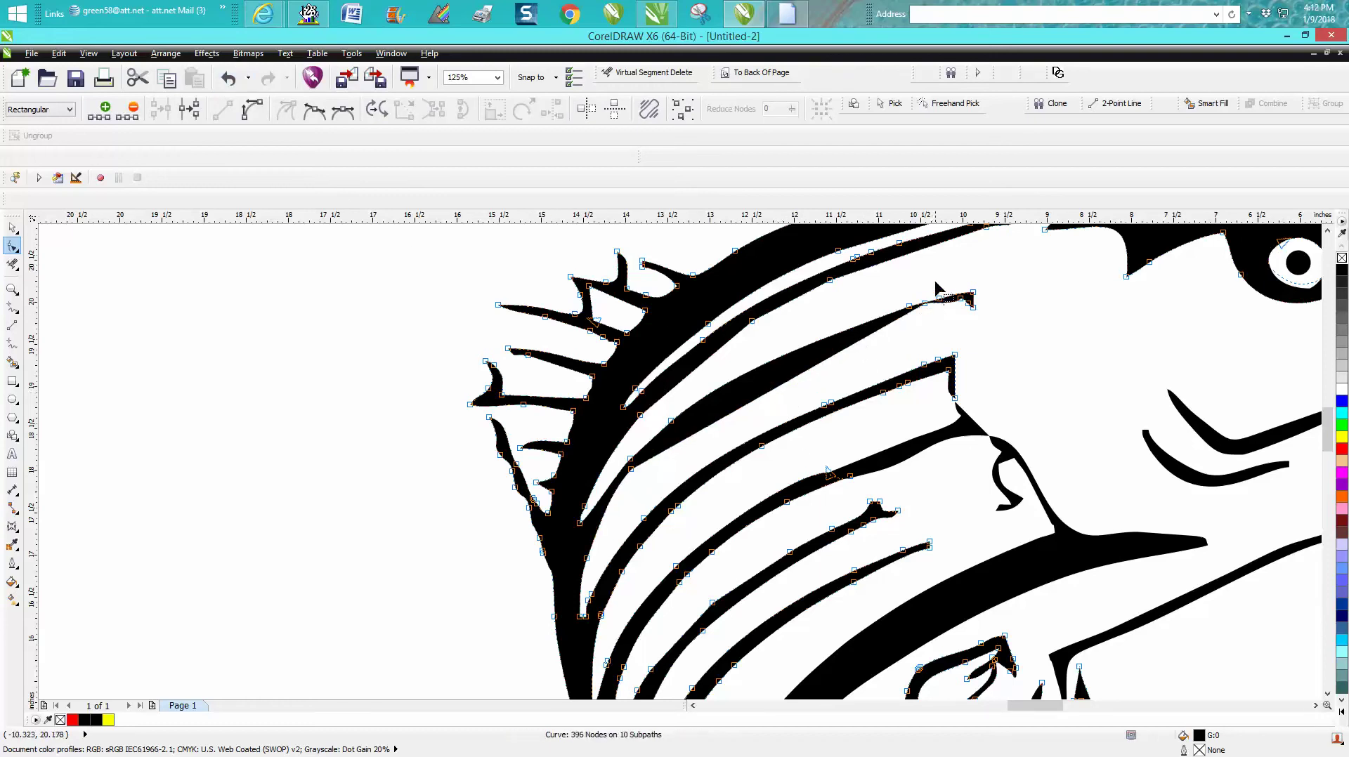
click(228, 78)
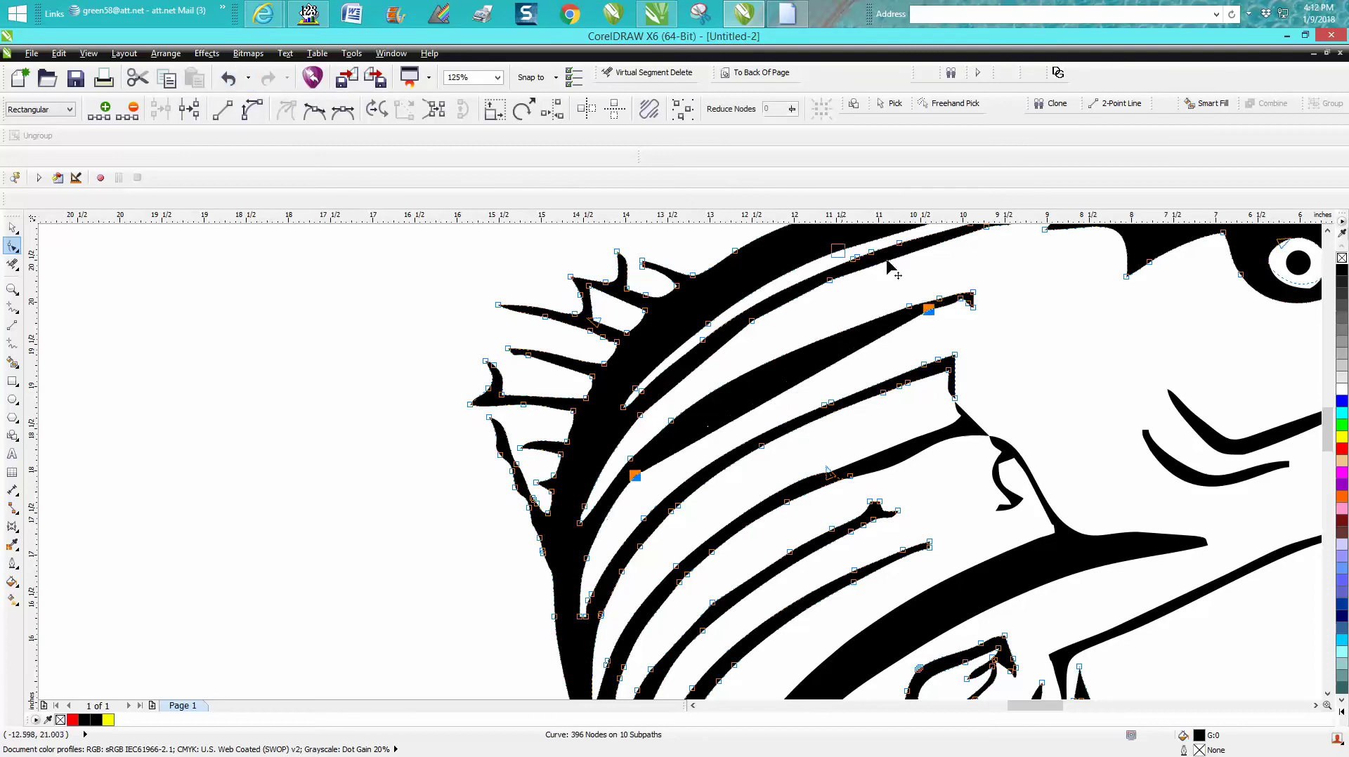
Convert the selected nodes across the upper stripes to curves.
drag(930, 281, 624, 498)
right_click(676, 422)
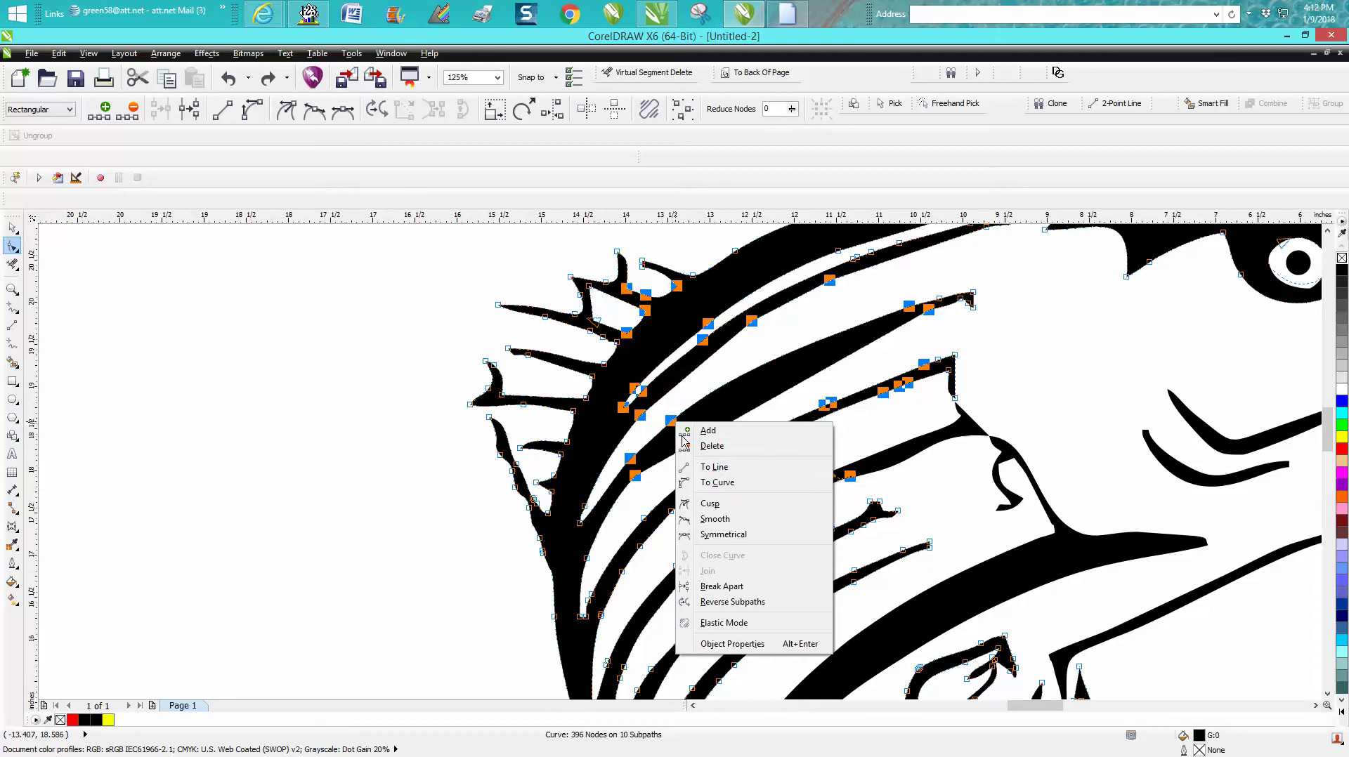
click(716, 483)
click(771, 383)
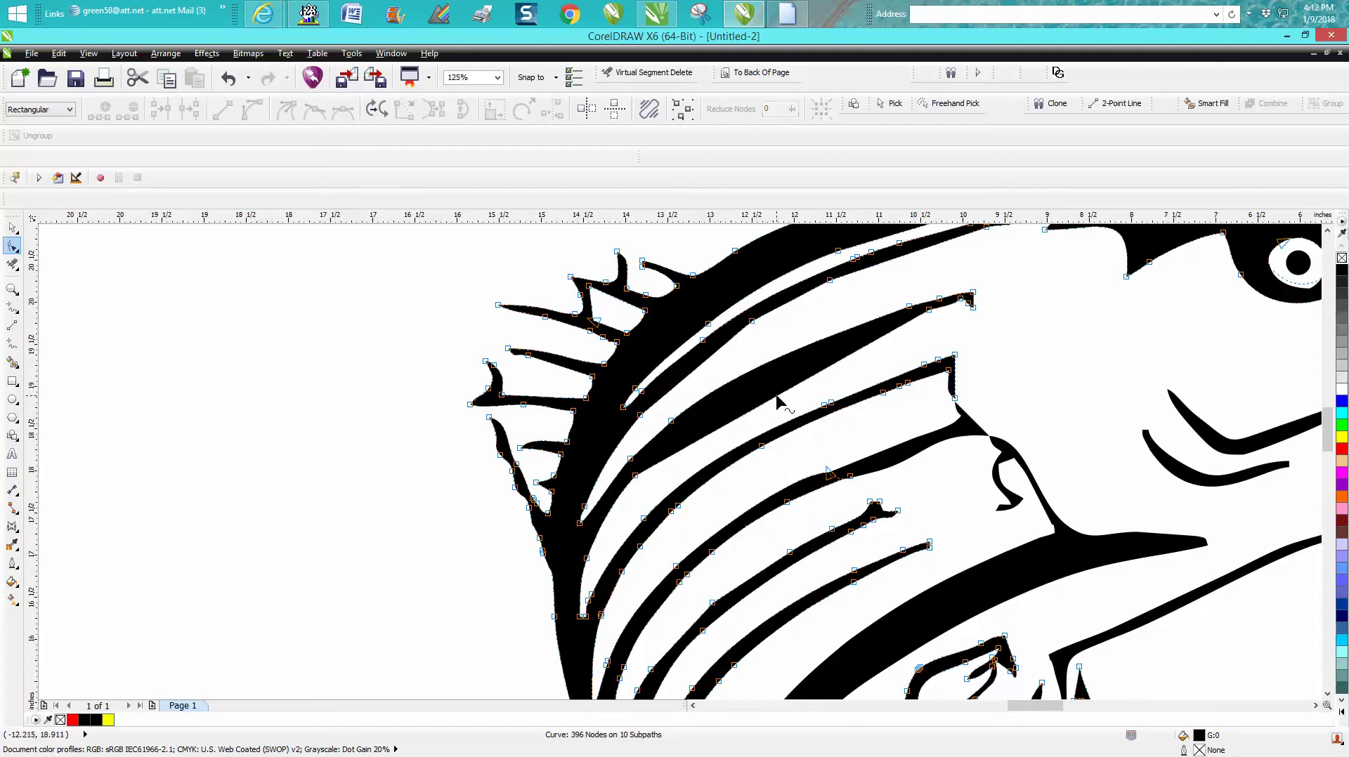
Adjust the middle stripe's curve and zoom in on the back fin spines.
mouse_move(776, 397)
mouse_down()
mouse_move(770, 382)
mouse_move(801, 400)
mouse_up()
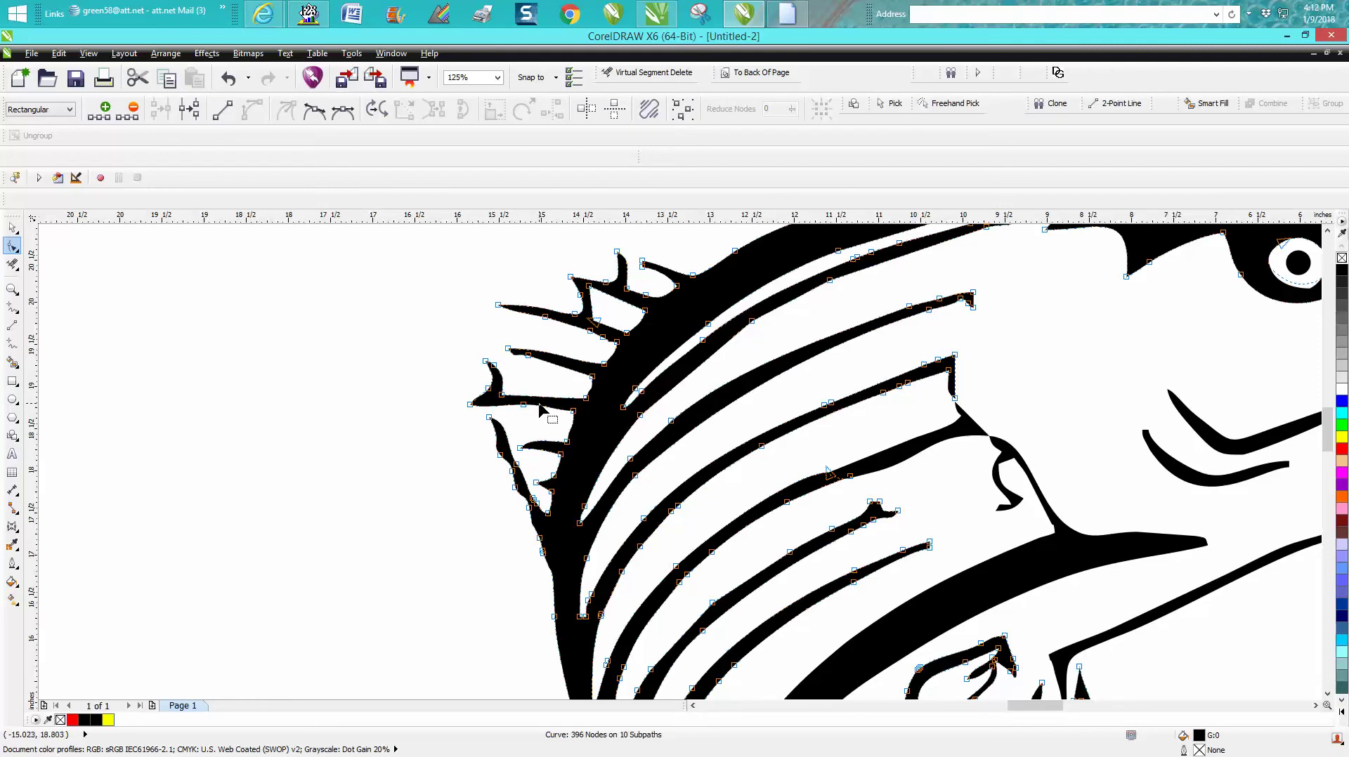
key(z)
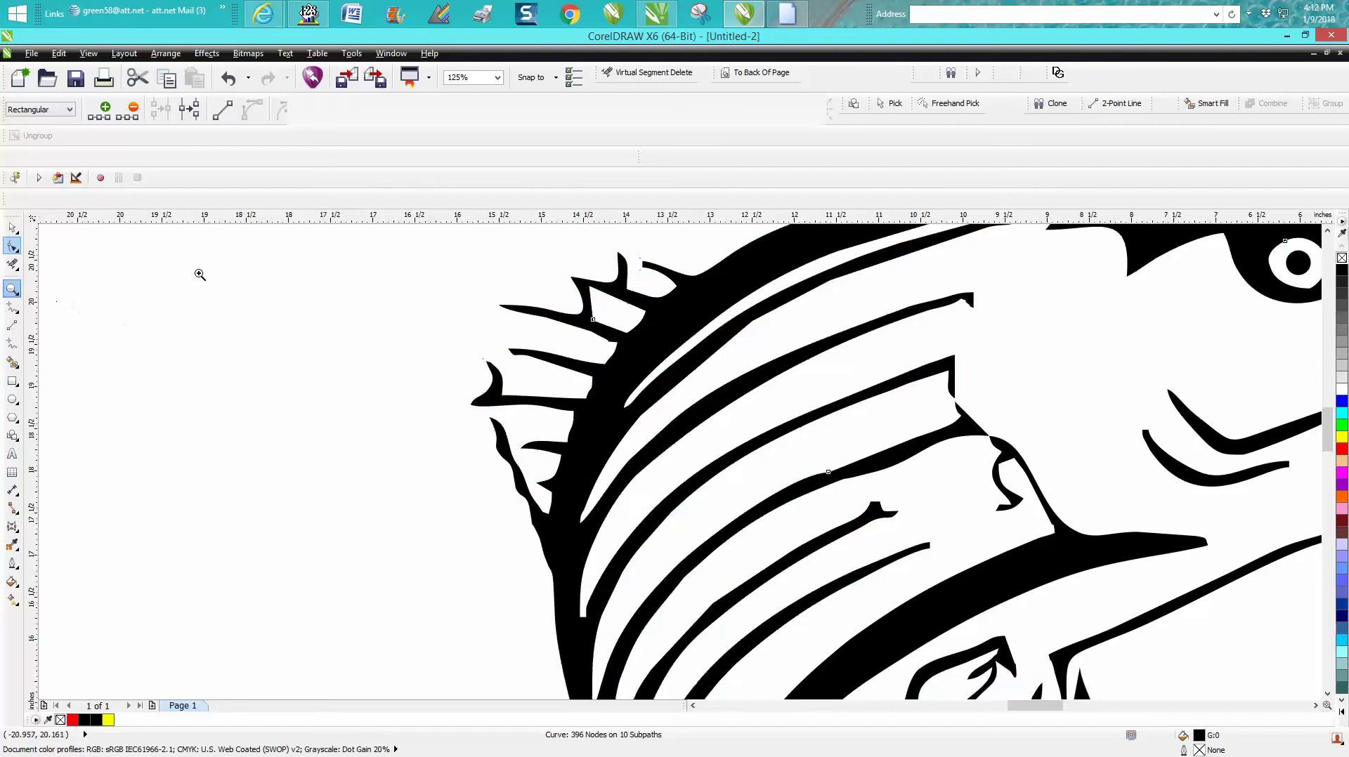
mouse_move(417, 251)
mouse_down()
mouse_move(744, 491)
mouse_move(799, 511)
mouse_up()
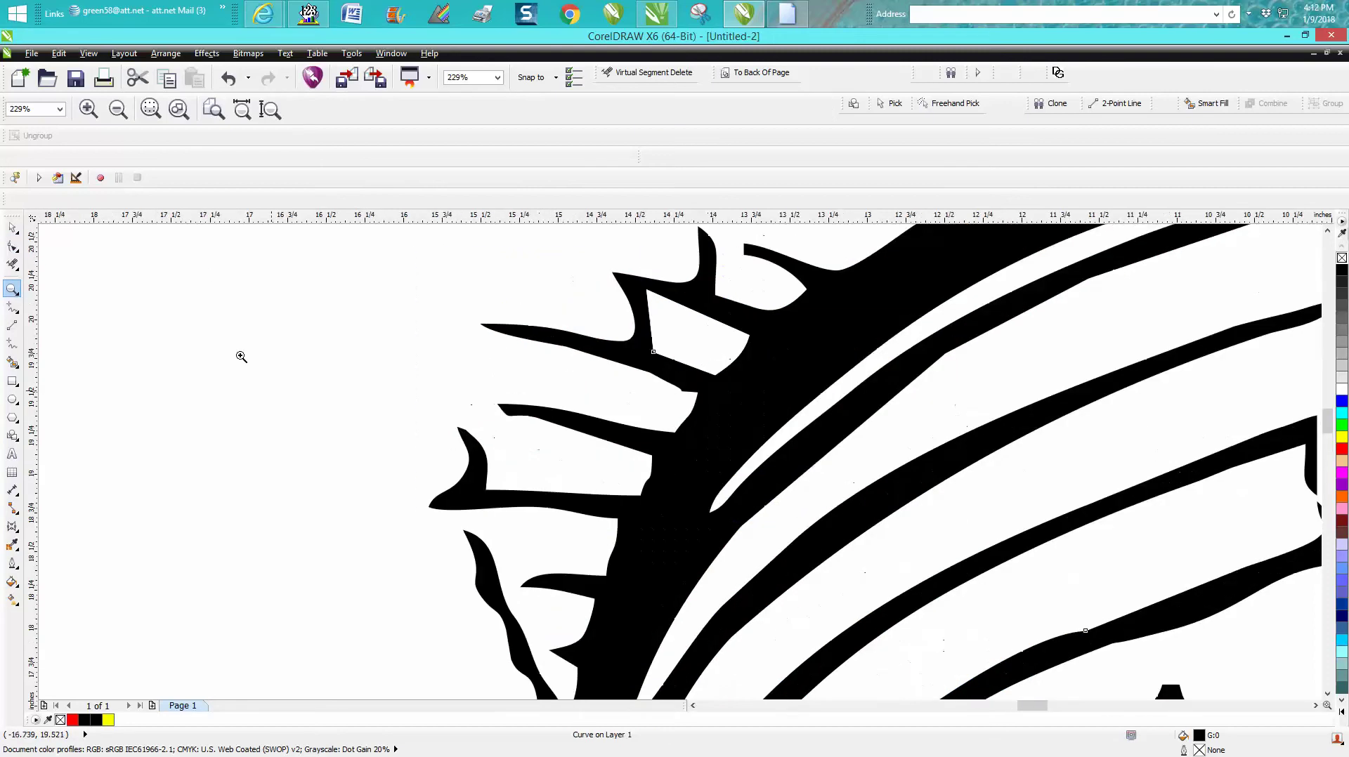
right_click(325, 324)
drag(267, 258, 621, 566)
Move a node onto a fin spine tip and pull the spike's tip node up-left.
click(12, 246)
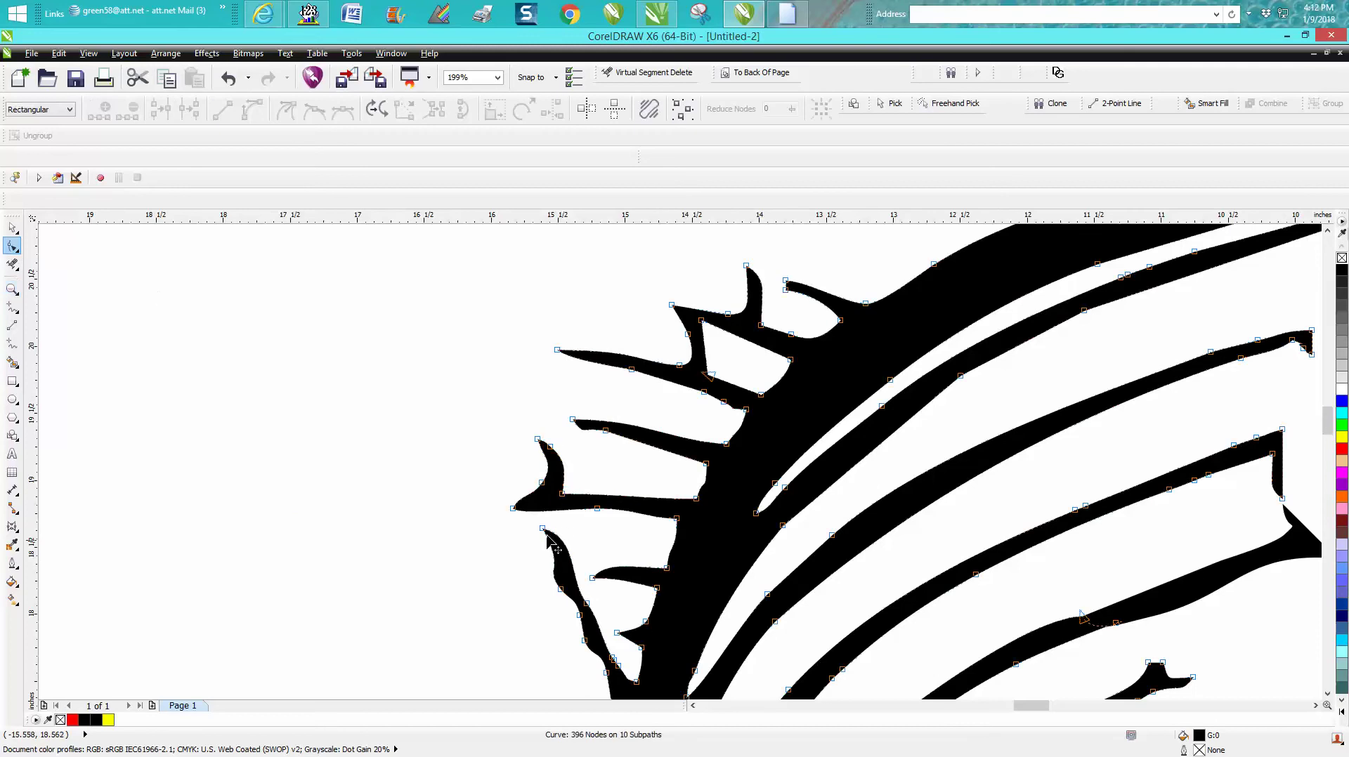
mouse_move(547, 535)
mouse_down()
mouse_move(521, 515)
mouse_move(569, 549)
mouse_up()
click(785, 284)
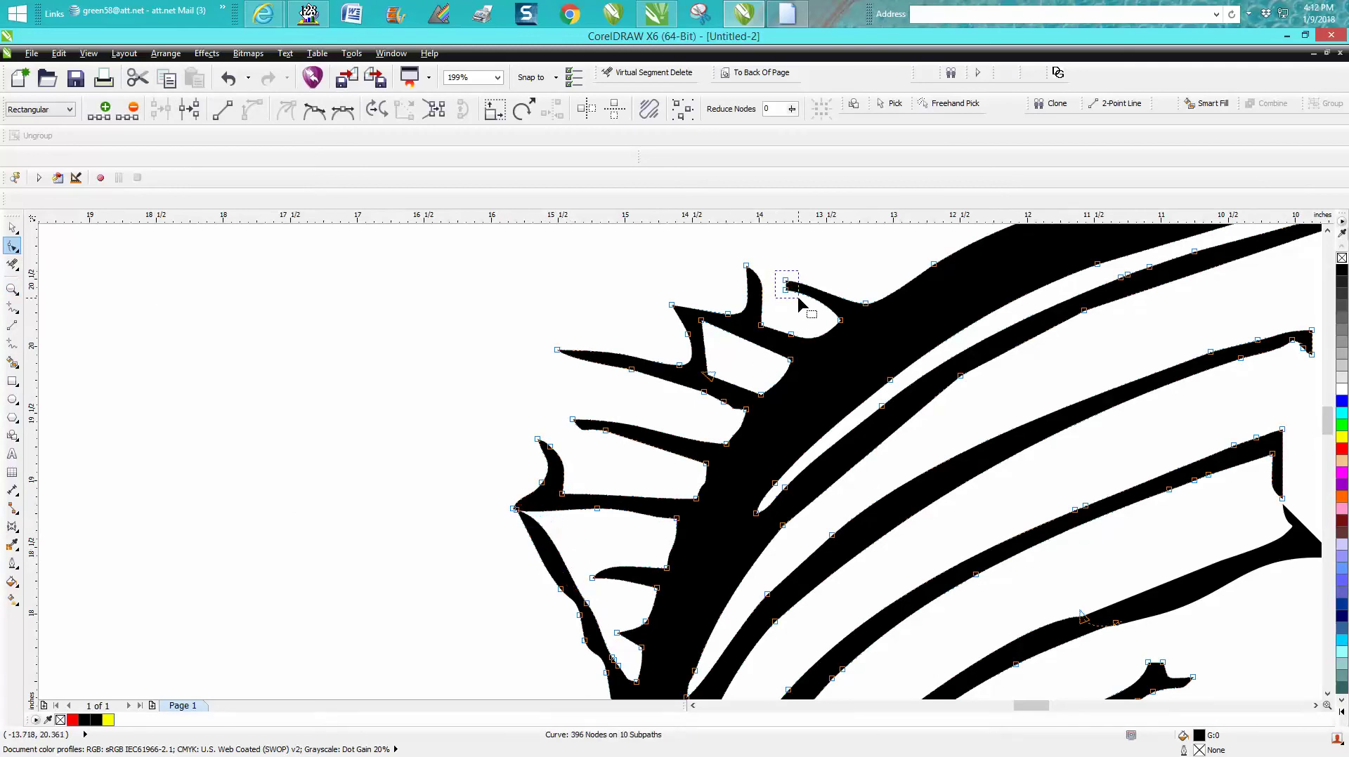
drag(785, 284, 753, 275)
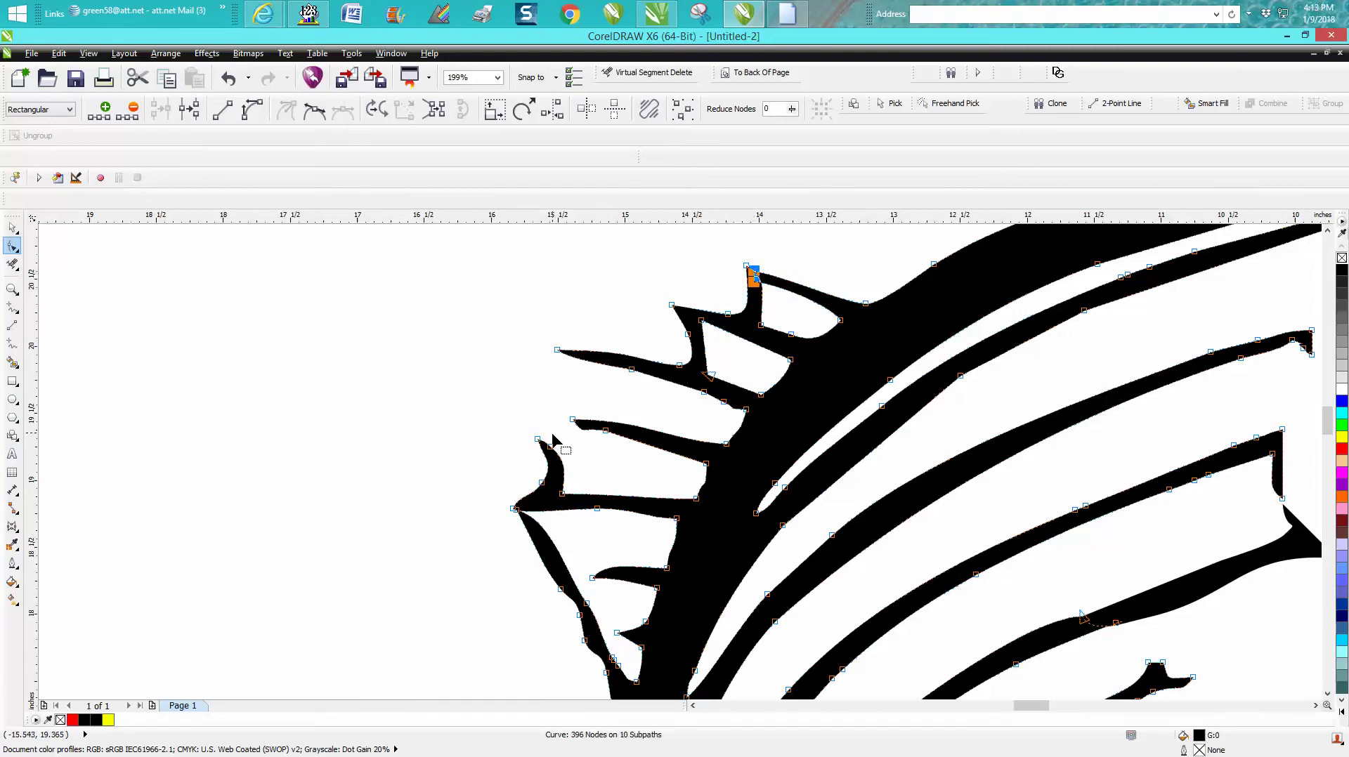
click(12, 289)
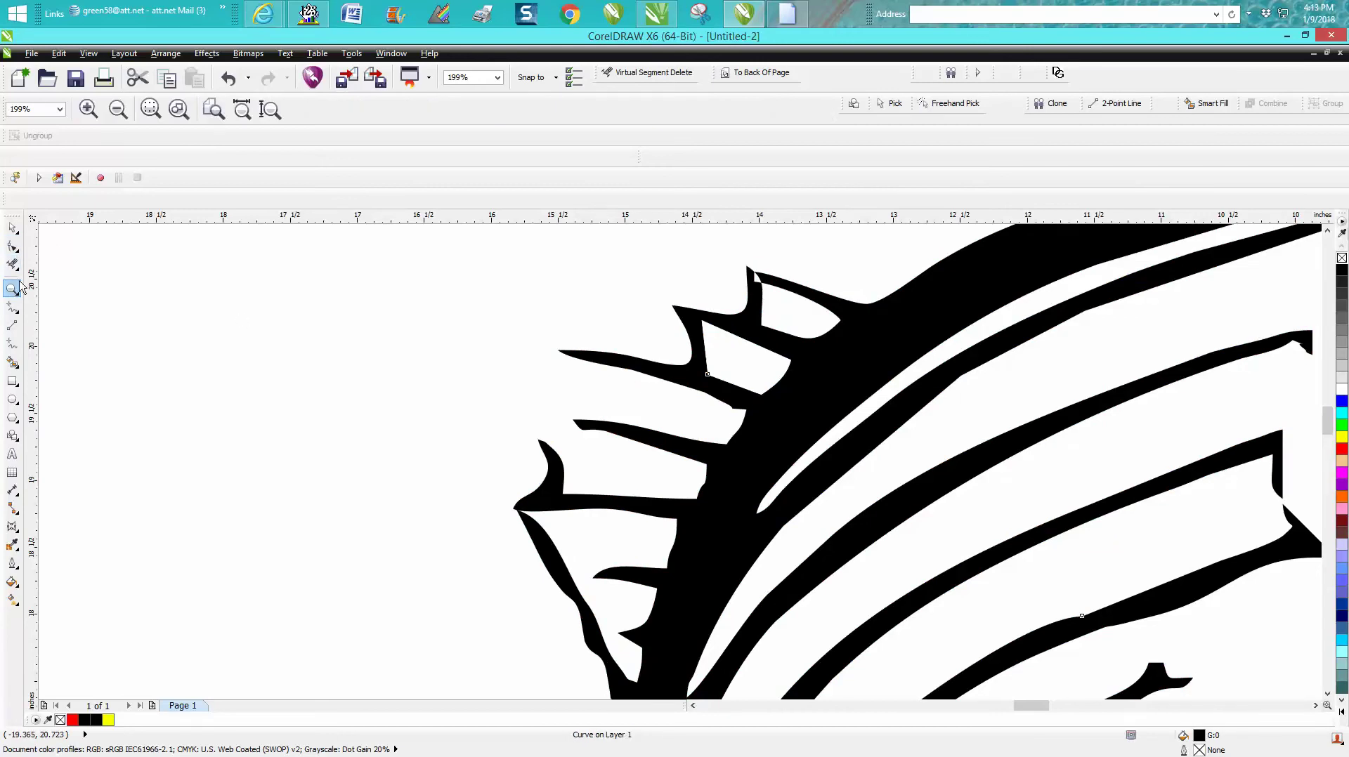
Magnify the spiky fin and reshape the left spike's tip and base nodes.
drag(457, 319, 558, 508)
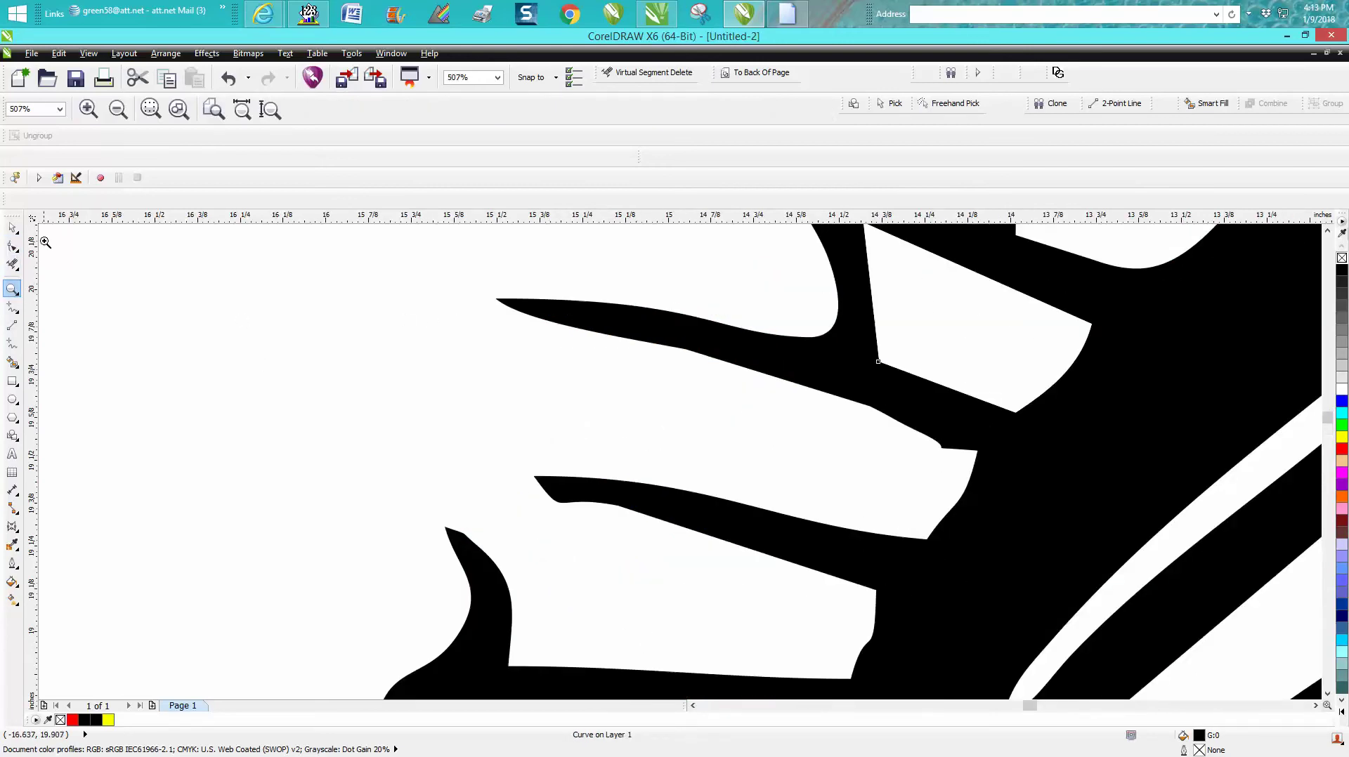
click(13, 246)
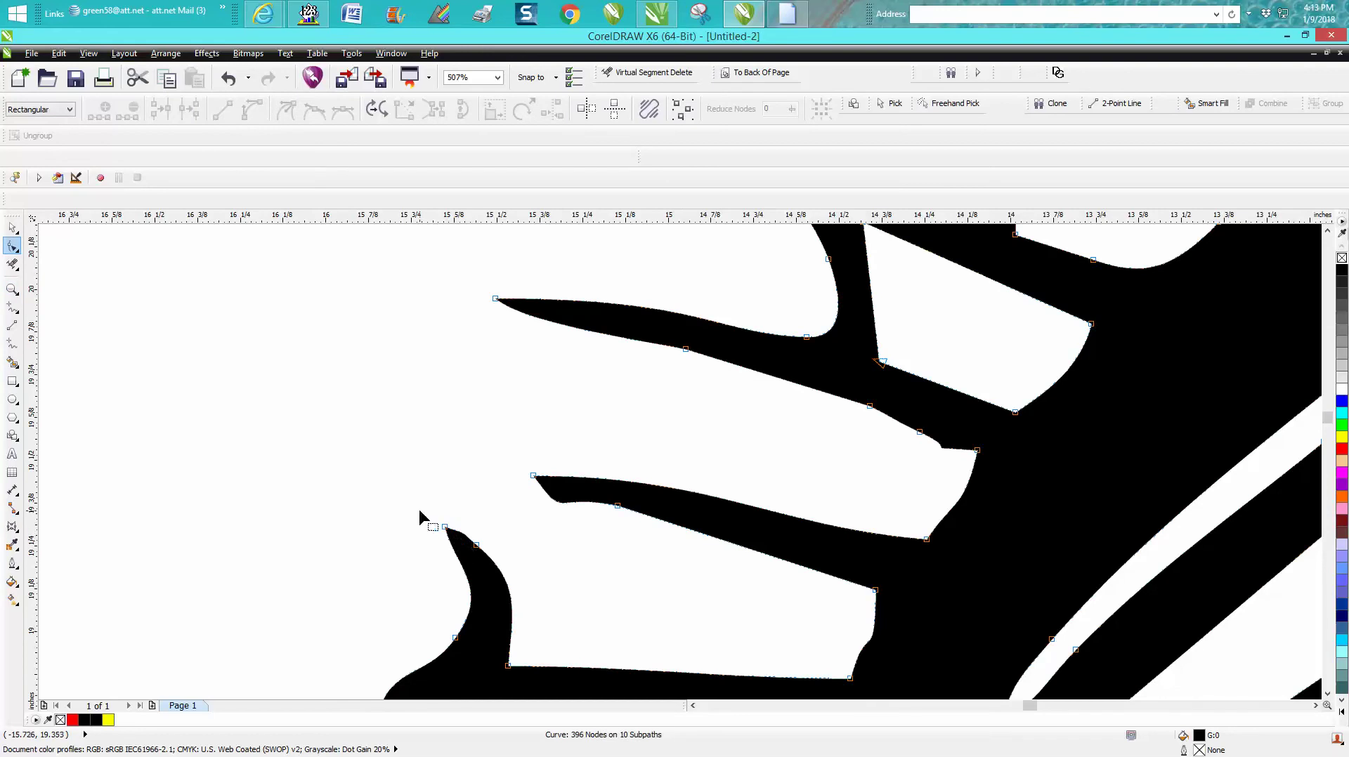
drag(421, 515, 574, 348)
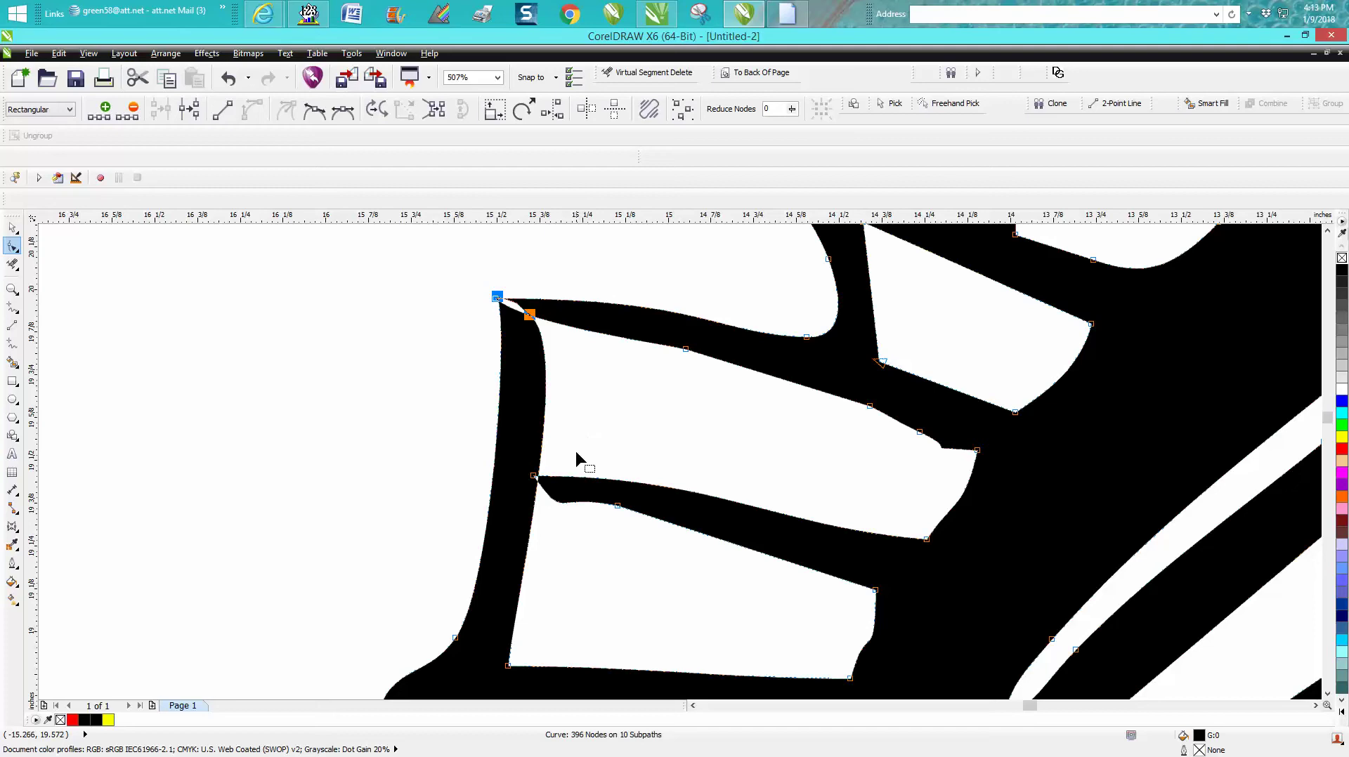
click(533, 476)
drag(532, 476, 508, 469)
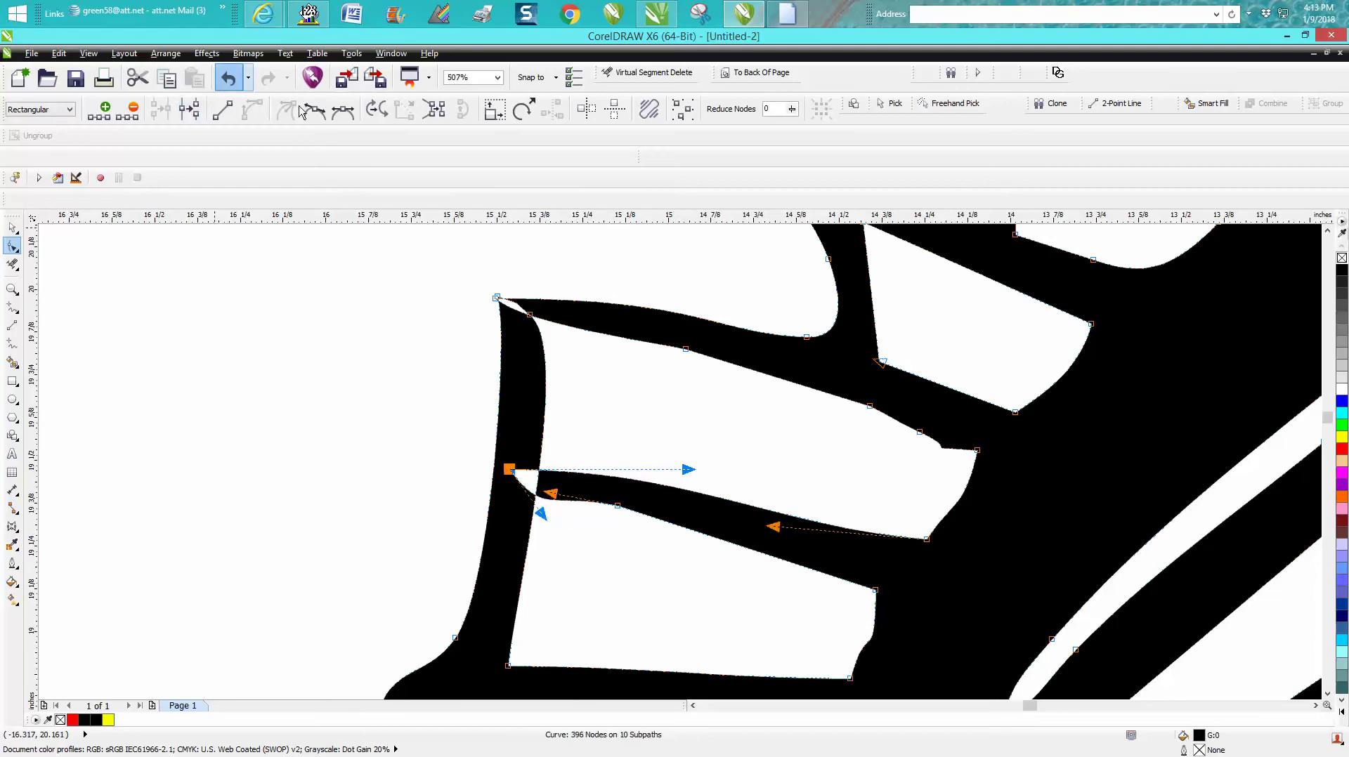
click(228, 78)
drag(539, 480, 564, 480)
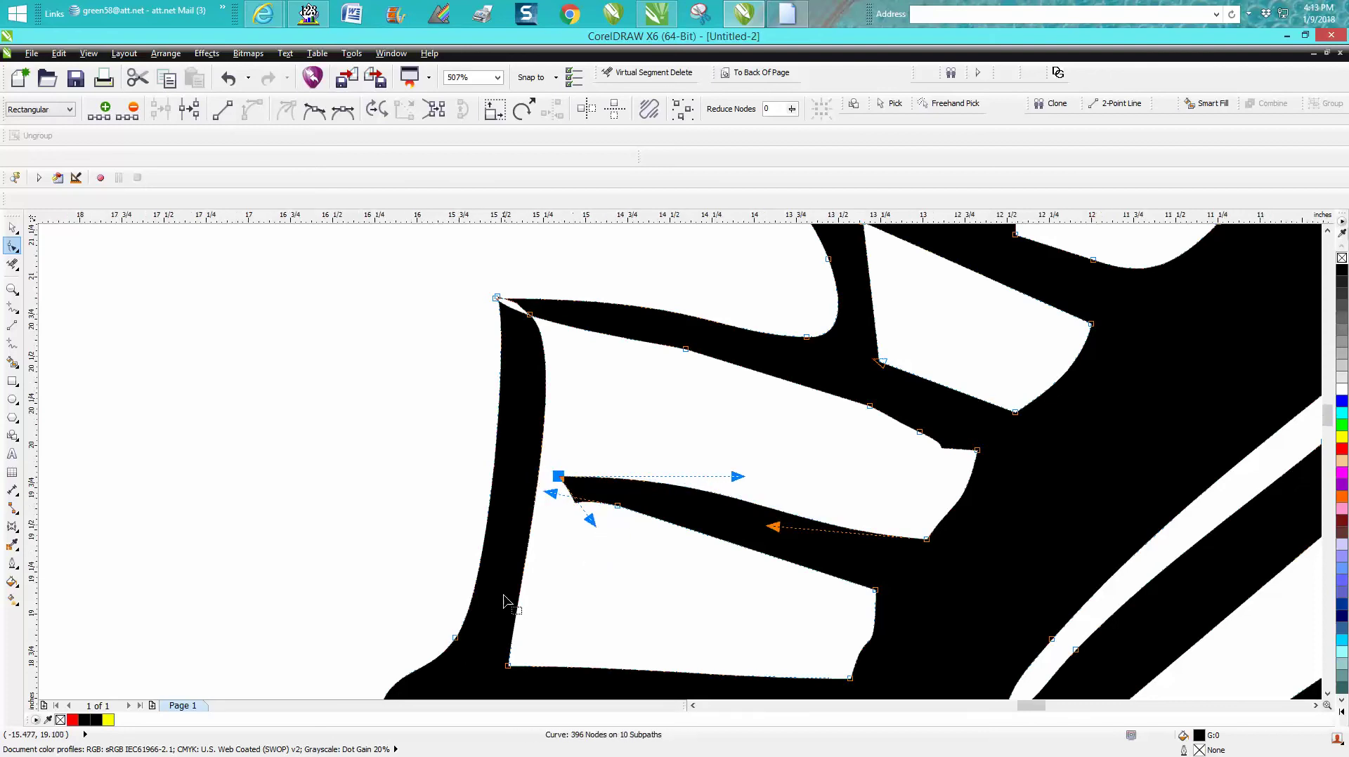
Nudge the fin's lower-left node into place and magnify the upper-left barb tip.
scroll(506, 601, down, 2)
click(480, 616)
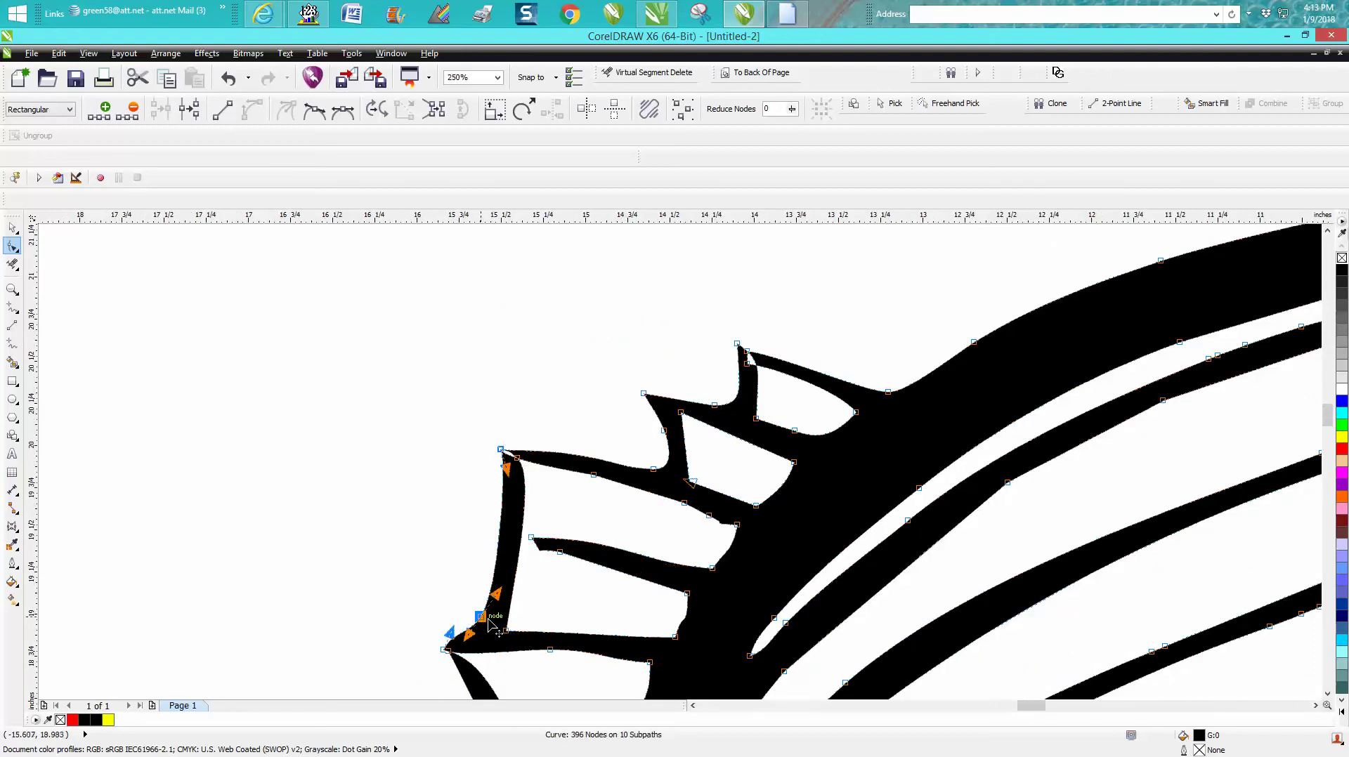
drag(481, 616, 527, 587)
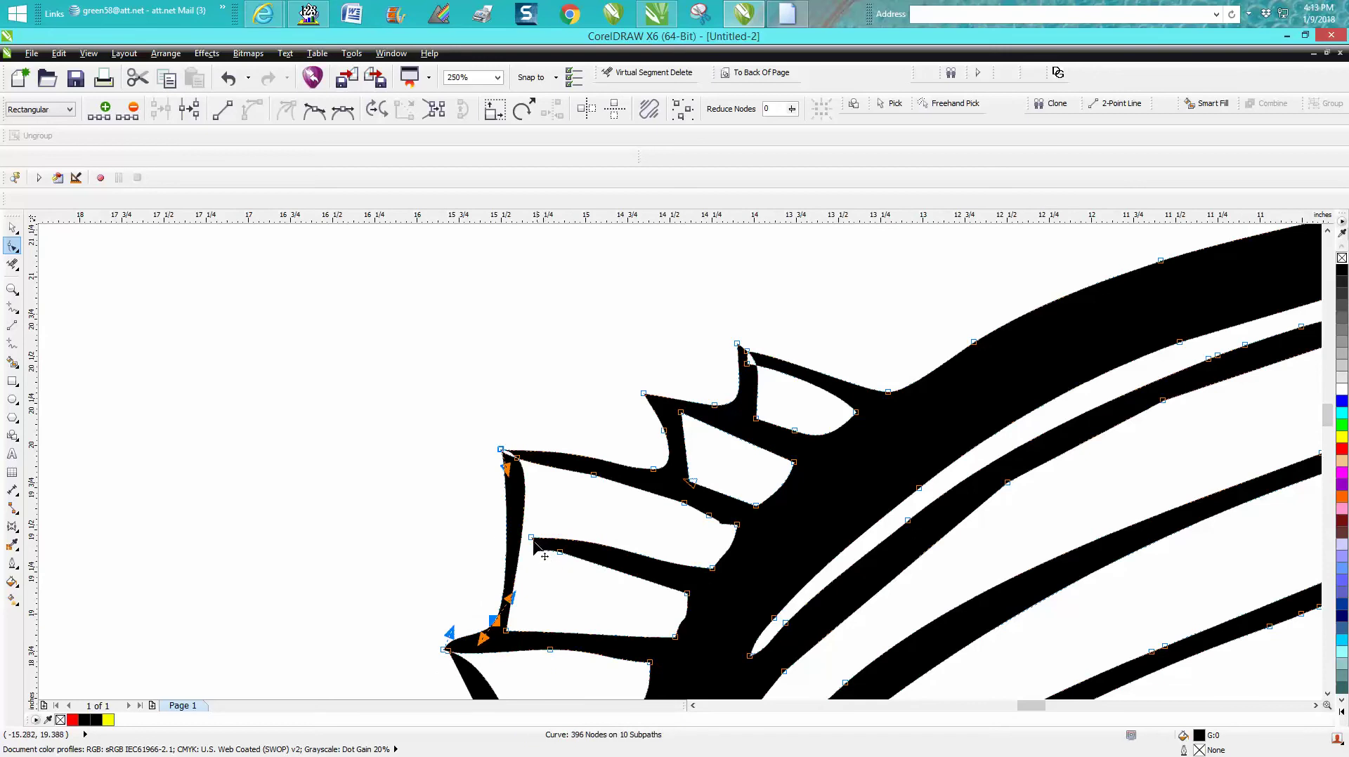
click(15, 285)
drag(472, 421, 596, 517)
drag(488, 354, 678, 461)
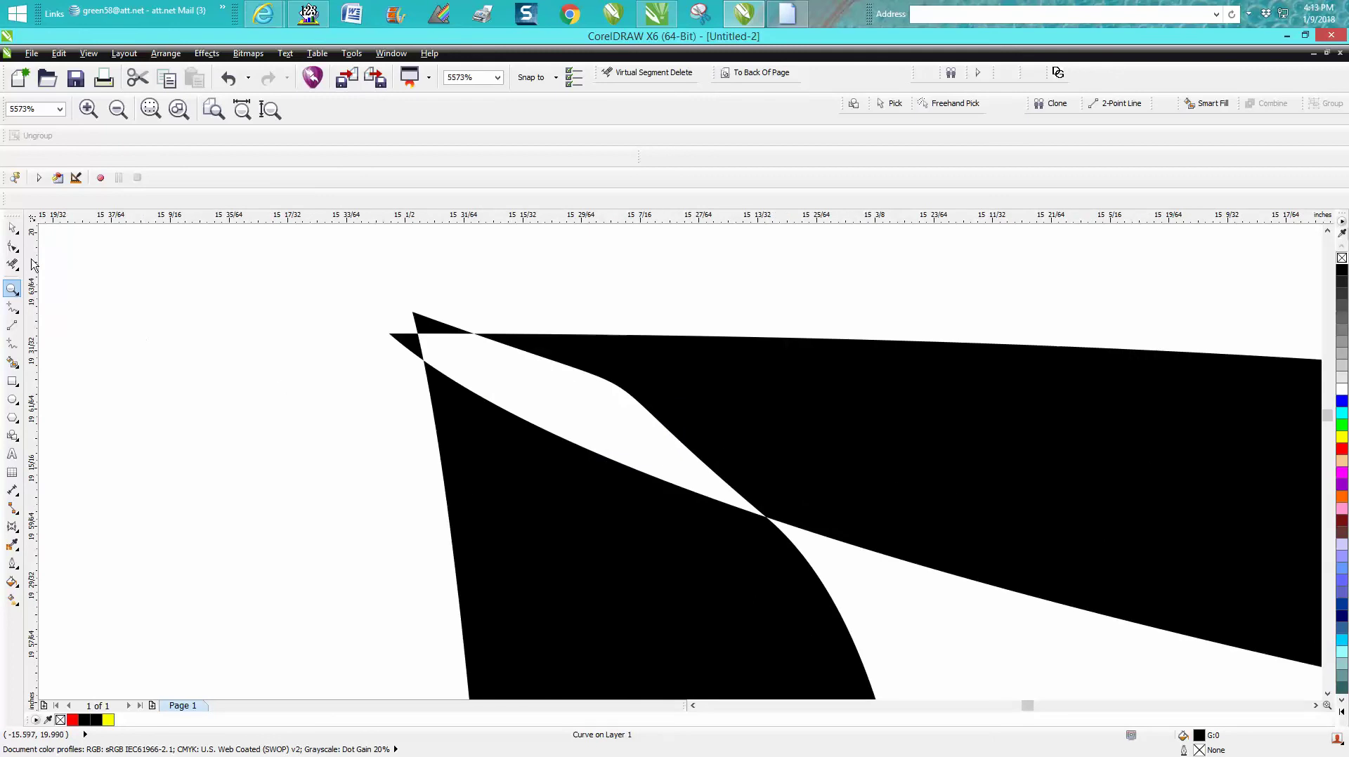
Snap the stray node onto the barb's upper tip and bend the curve to narrow the gap.
click(17, 248)
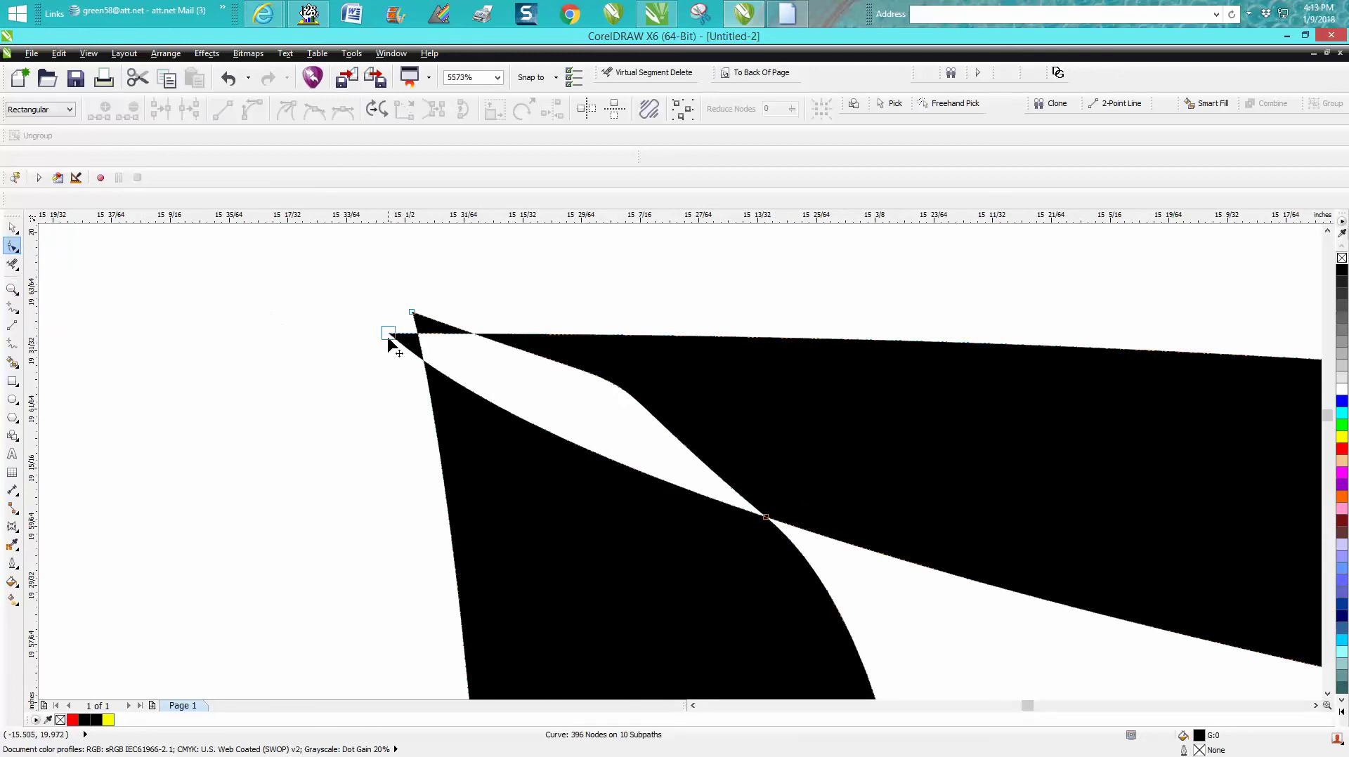
drag(389, 336, 412, 312)
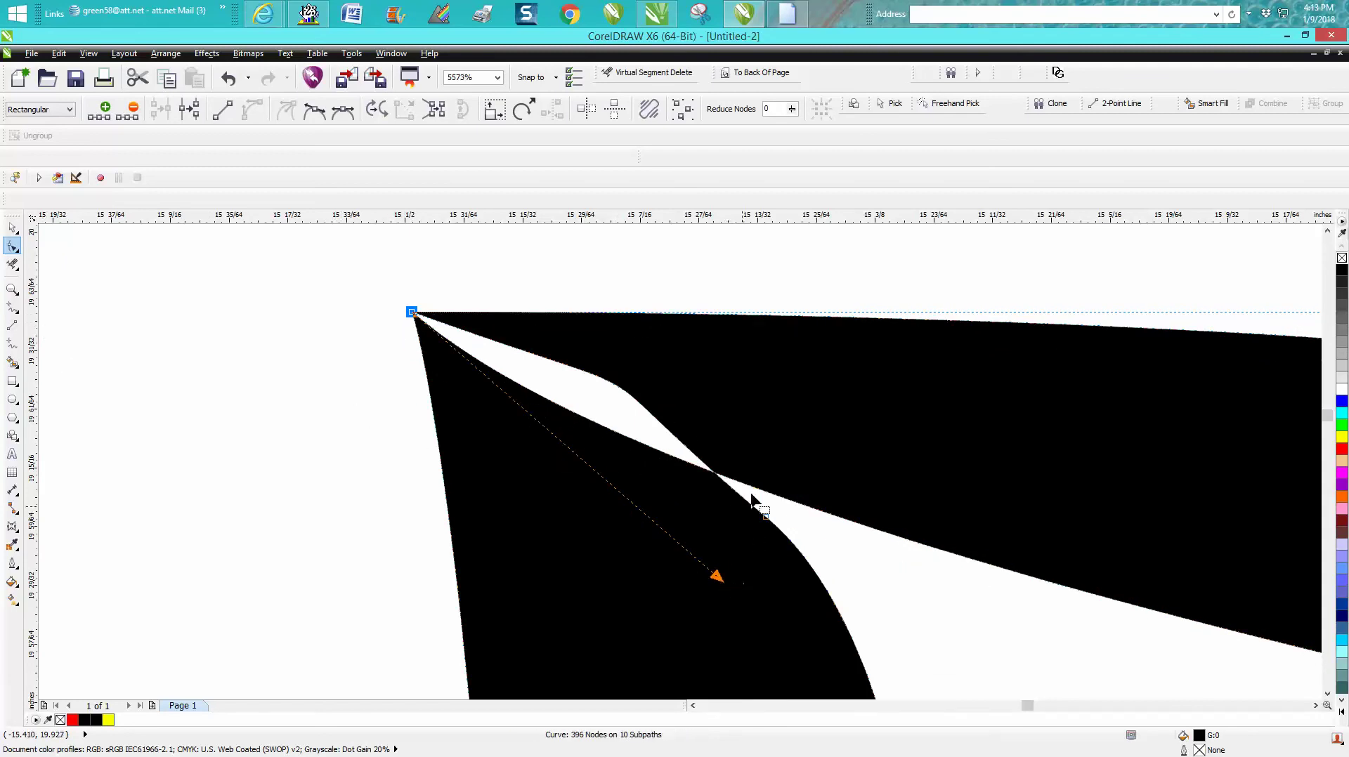
drag(765, 518, 803, 539)
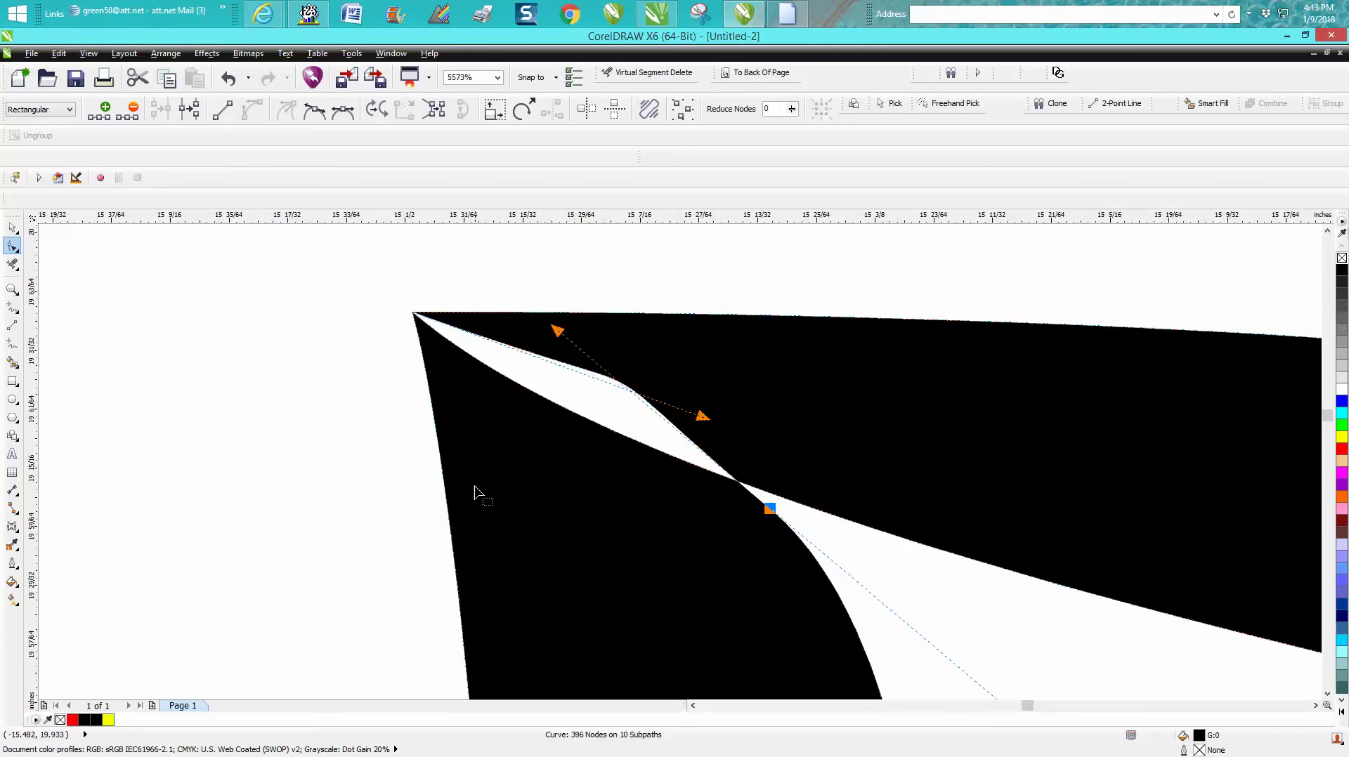
click(12, 361)
Smart Fill the white sliver at the barb tip black, then zoom out to the whole fish.
click(585, 409)
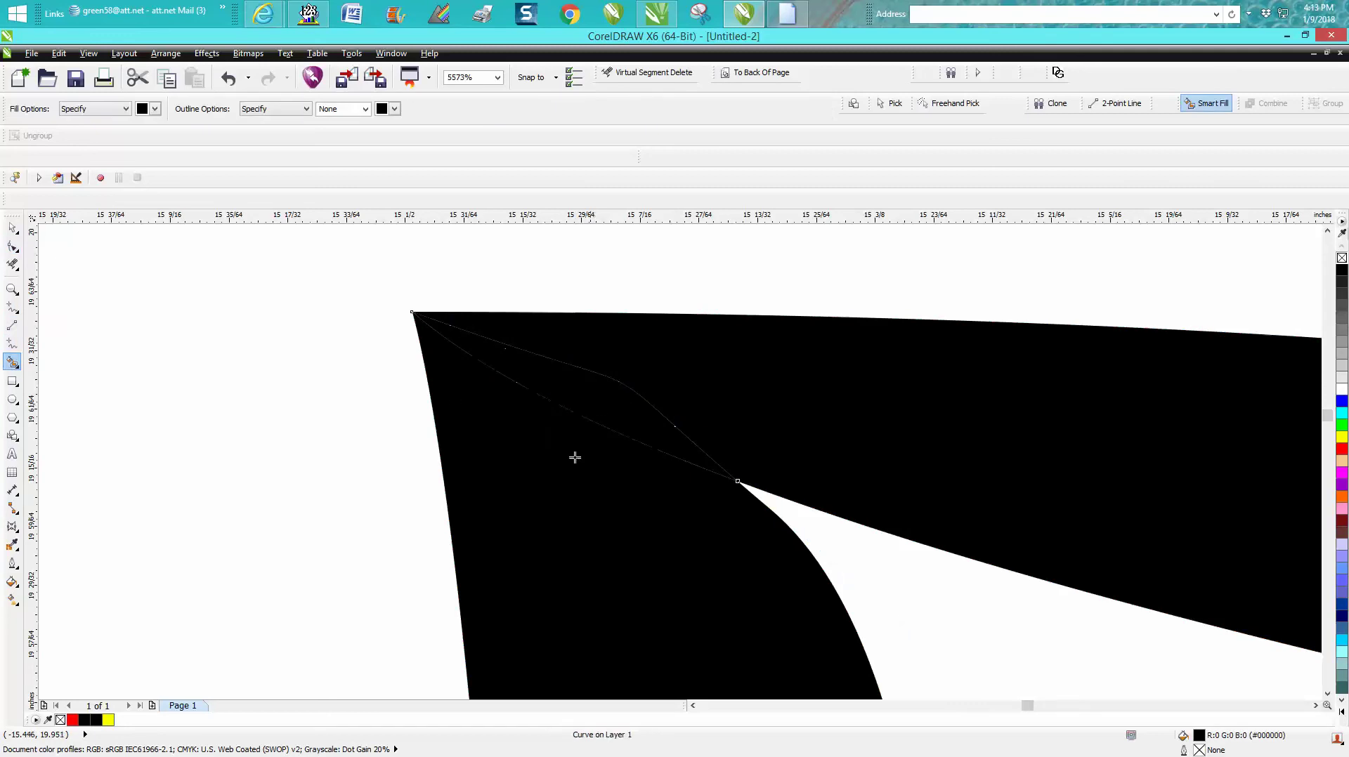
scroll(545, 461, down, 3)
scroll(545, 461, down, 2)
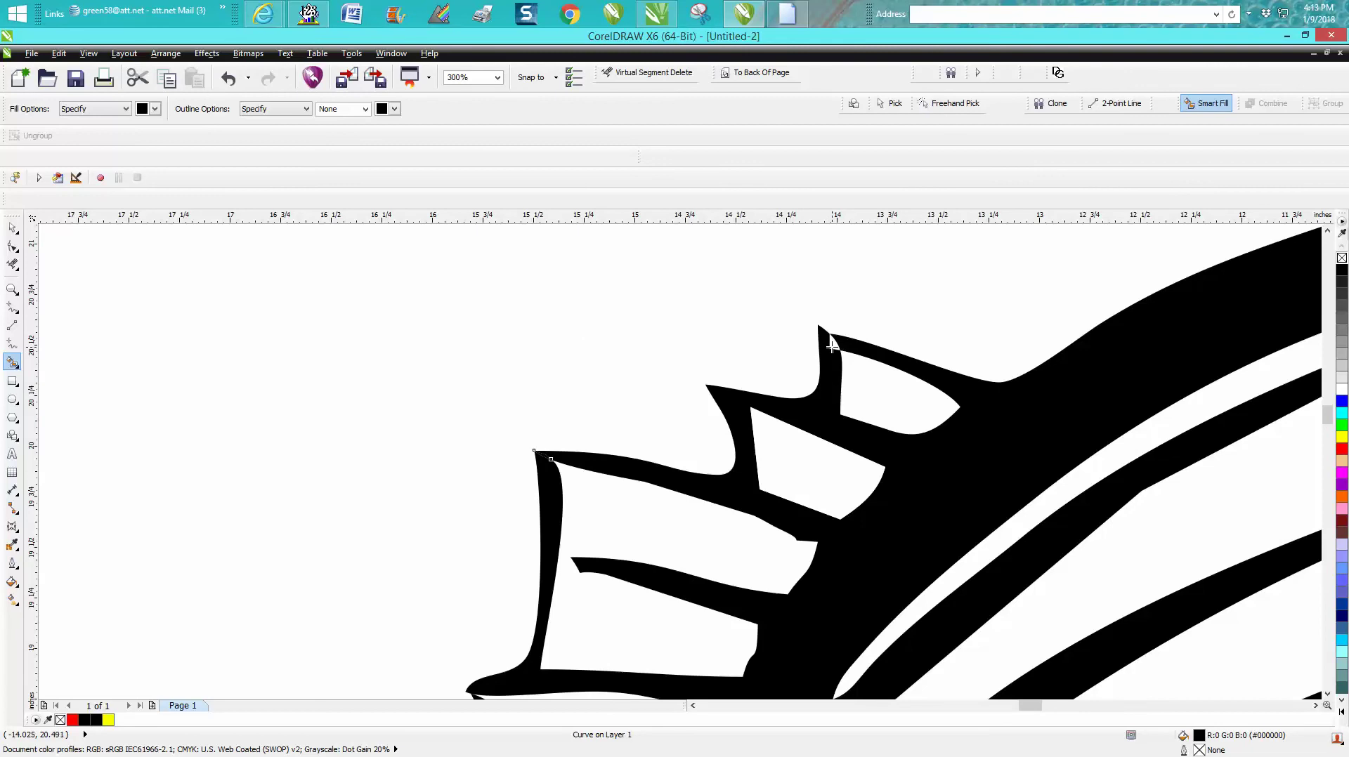
scroll(736, 423, down, 1)
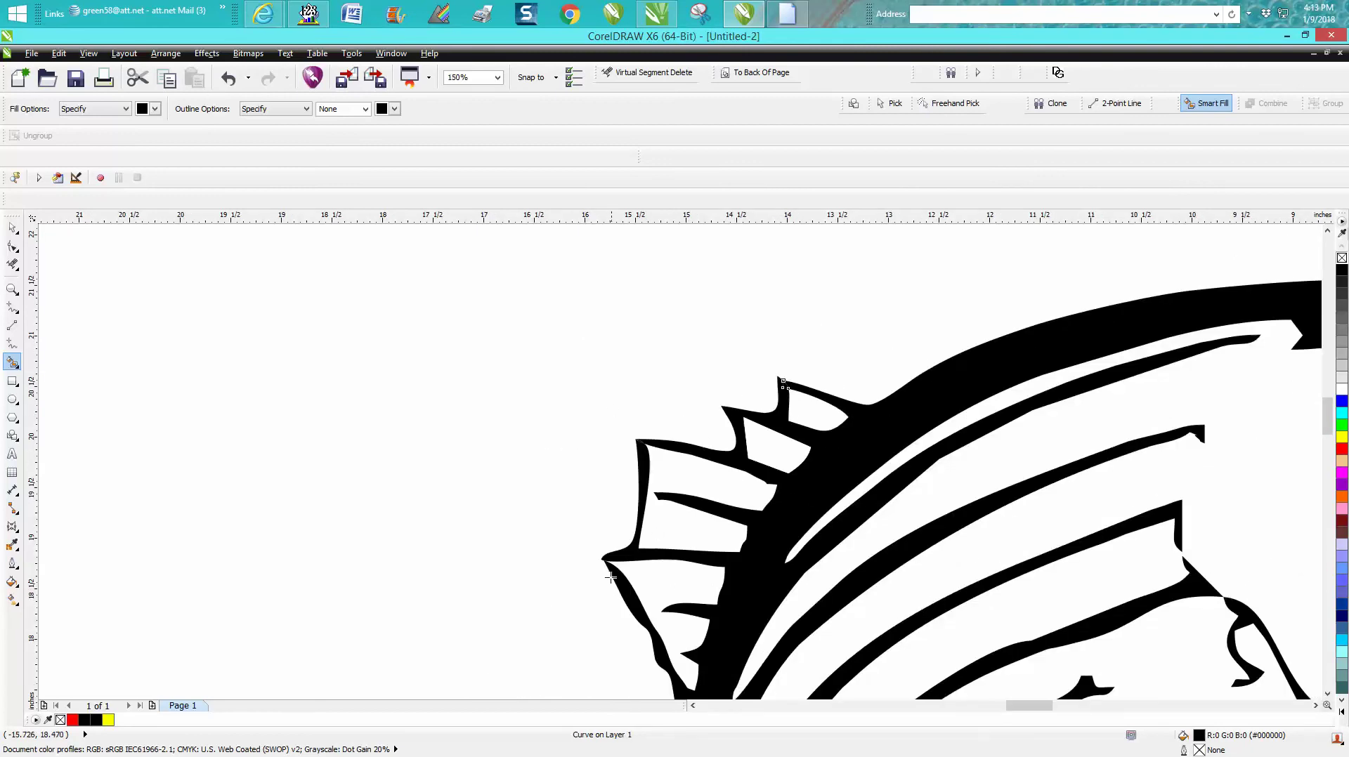
scroll(590, 522, down, 1)
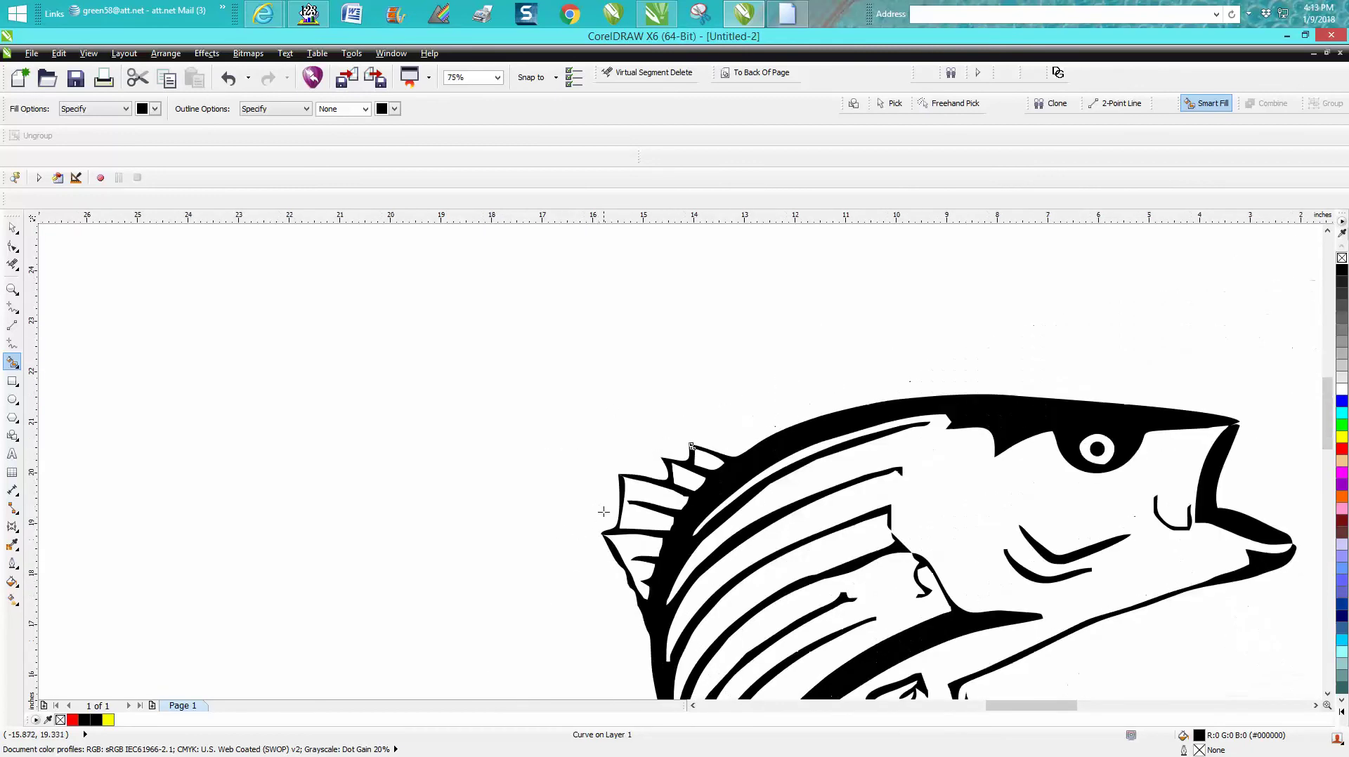
scroll(675, 420, down, 1)
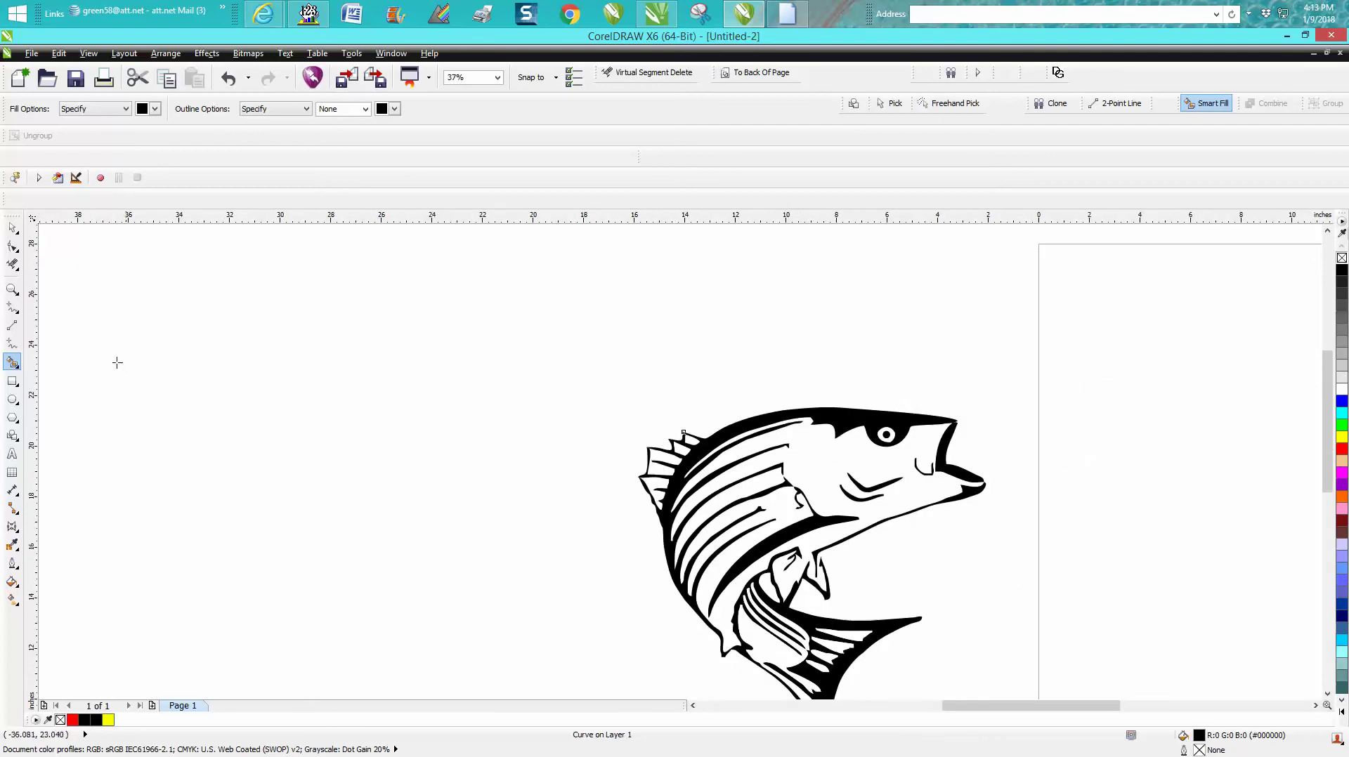
click(12, 289)
Zoom in on the fish's tail and delete the nodes forming its notch.
drag(819, 636, 910, 680)
click(12, 245)
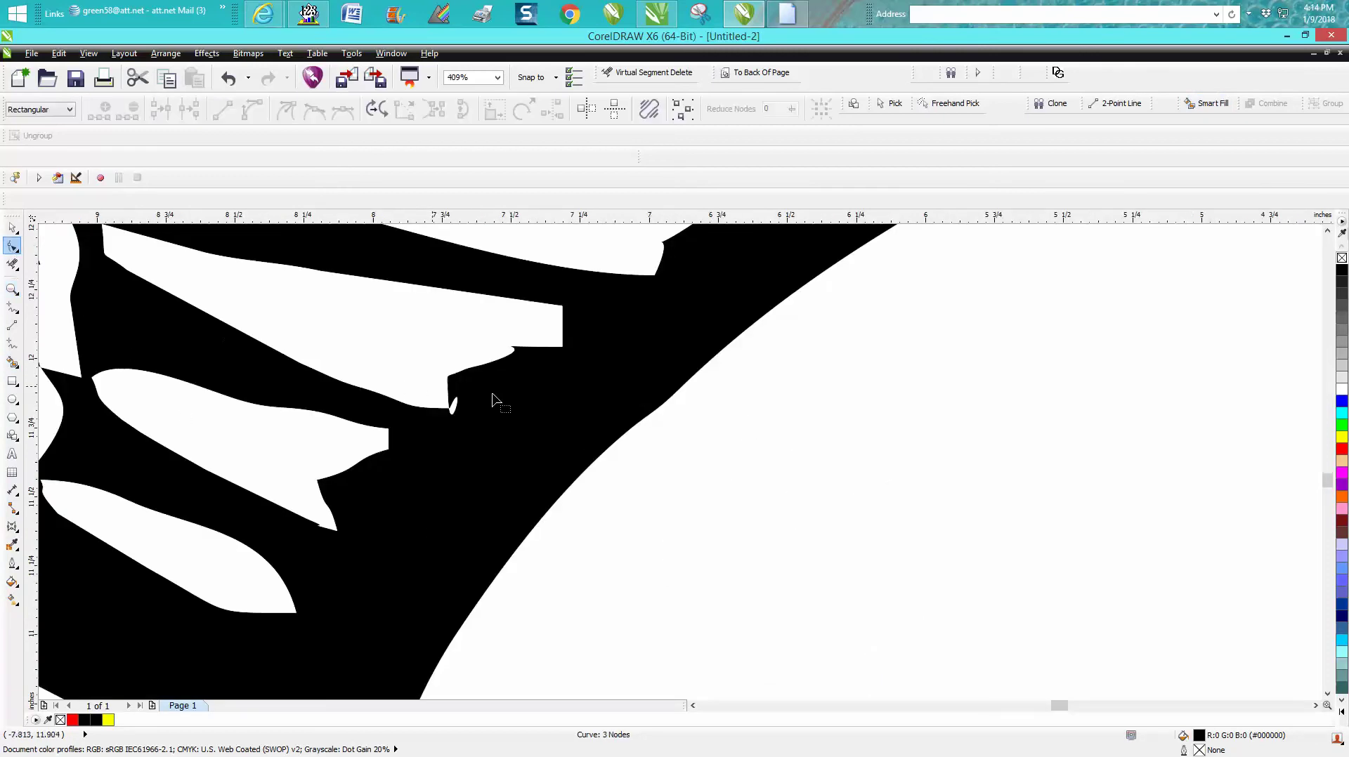
drag(501, 366, 460, 397)
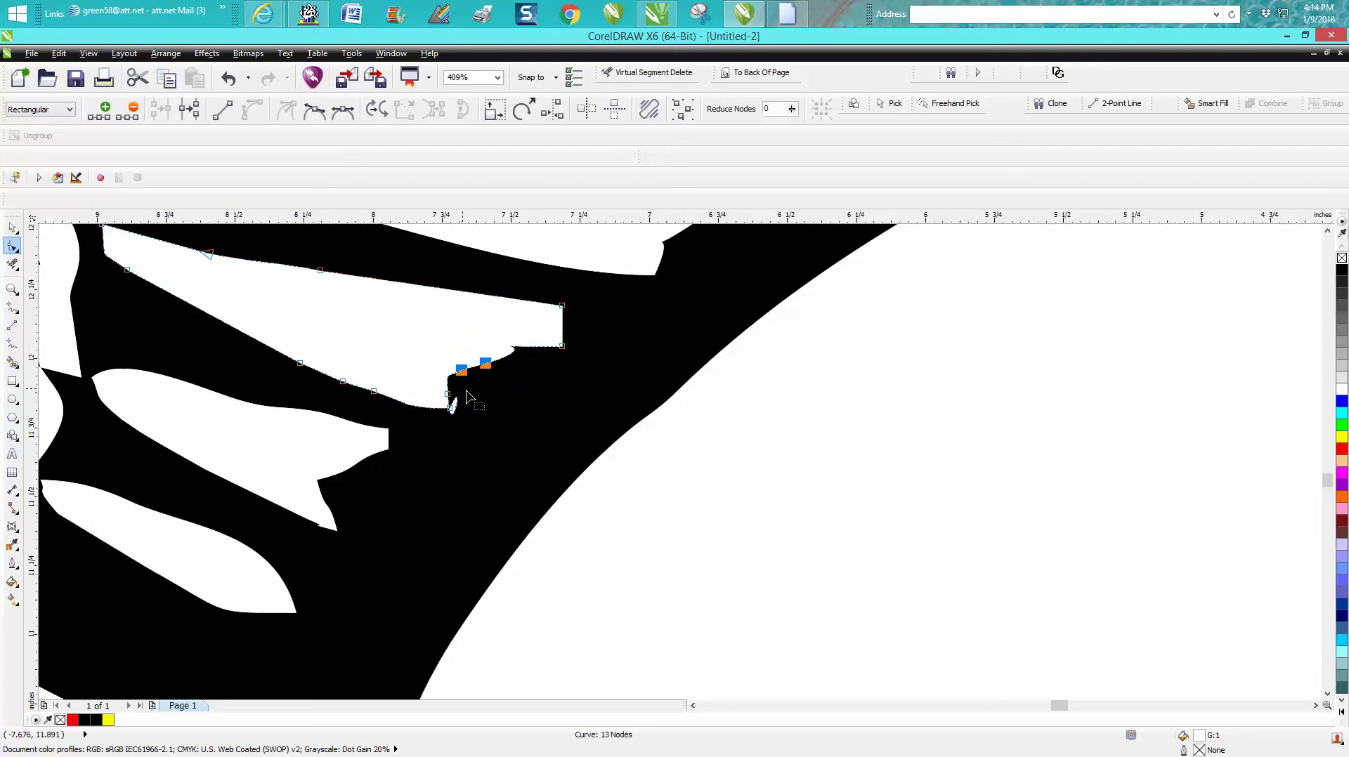
key(Delete)
click(449, 393)
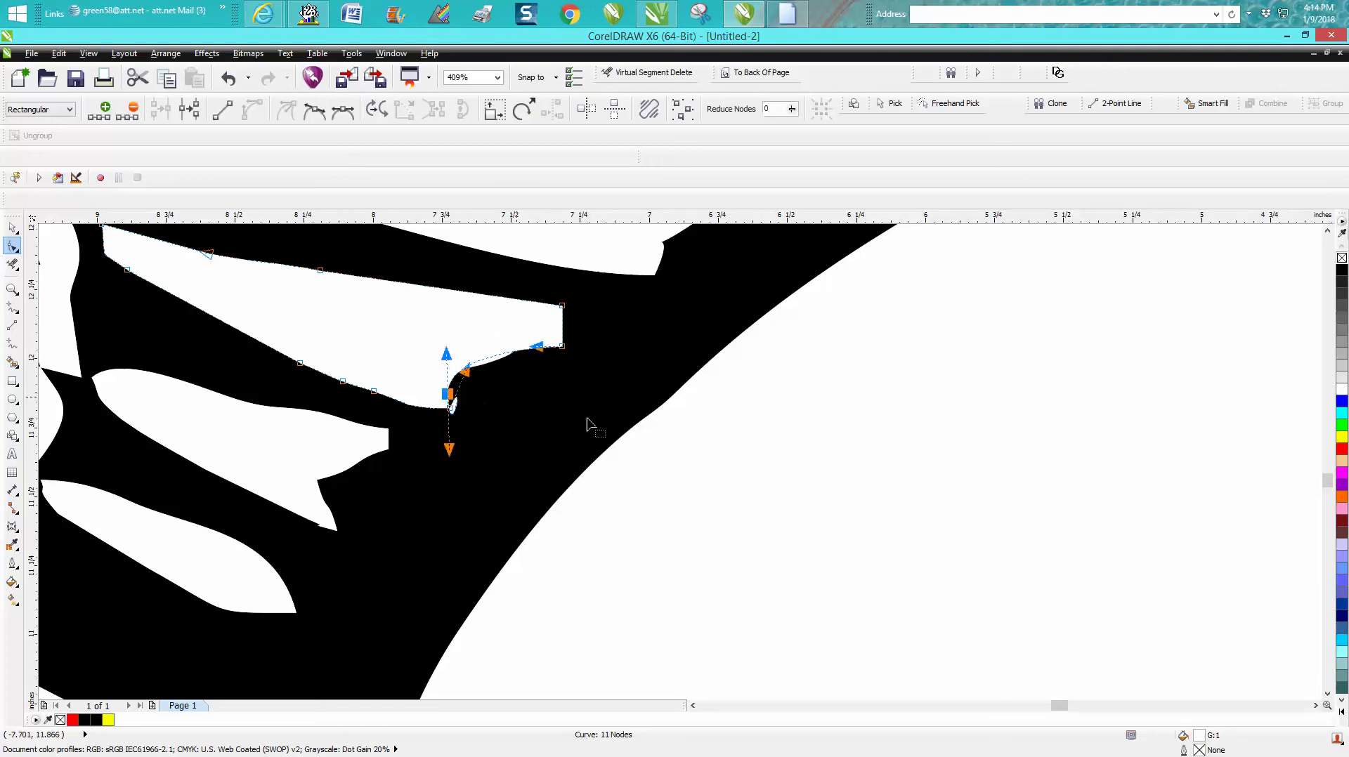
key(Delete)
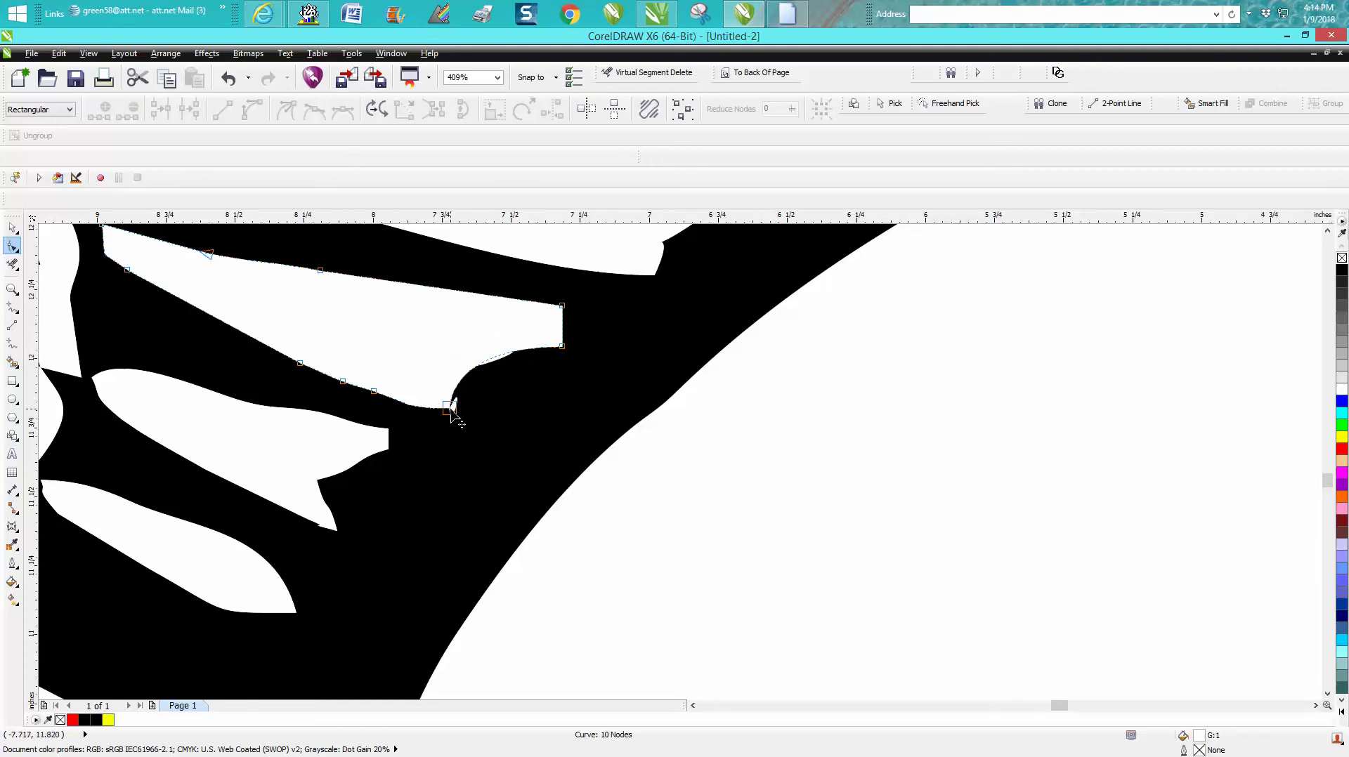
click(448, 408)
key(Delete)
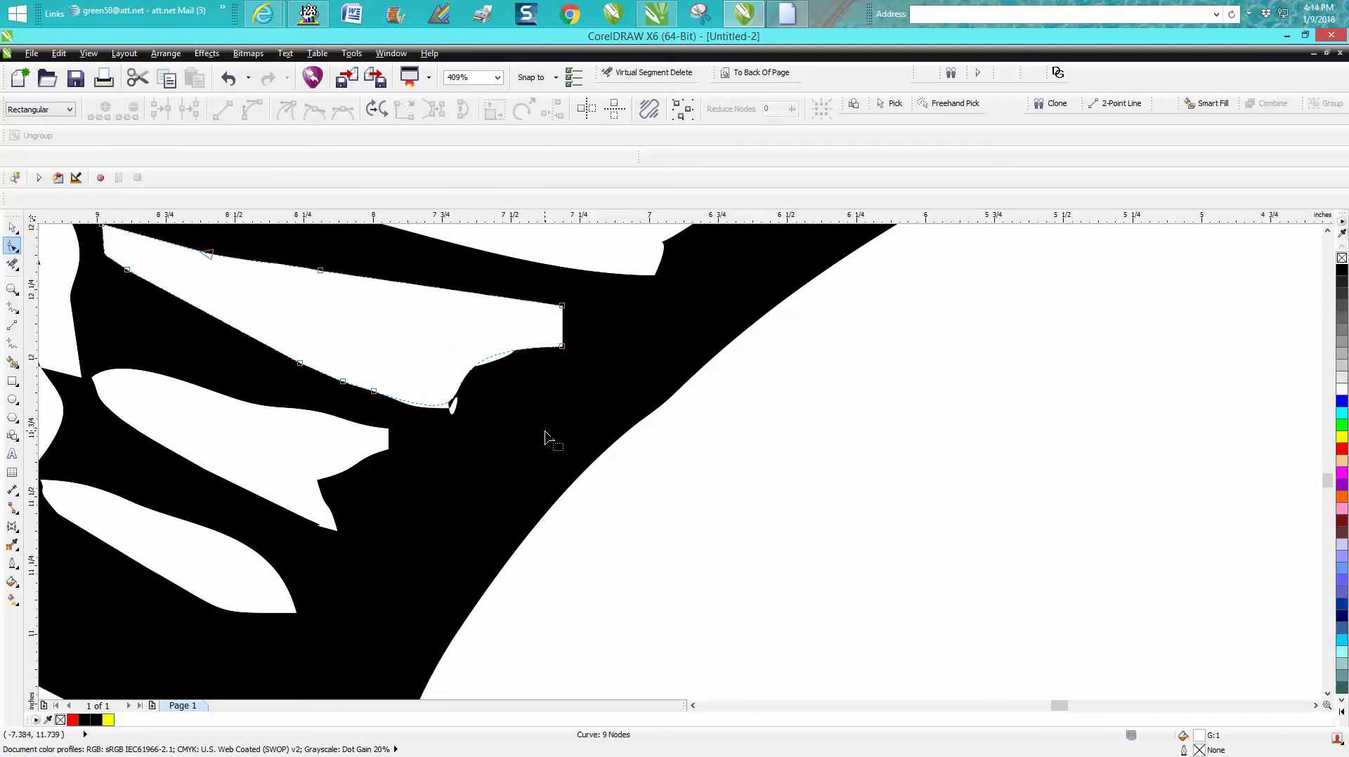
Bend the tail notch and jagged upper-right edge into smooth curves, removing a stray node.
click(12, 290)
drag(330, 369, 632, 474)
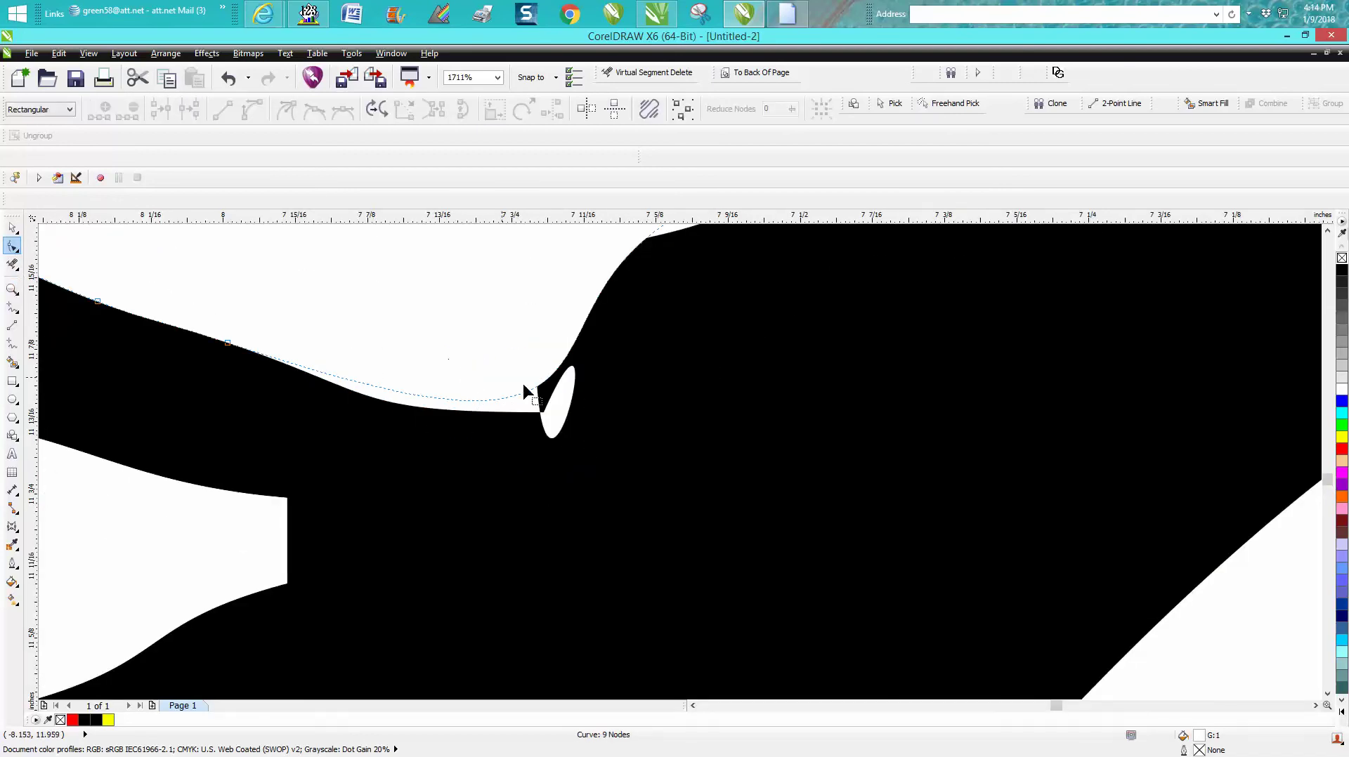
drag(534, 388, 577, 441)
scroll(660, 432, down, 4)
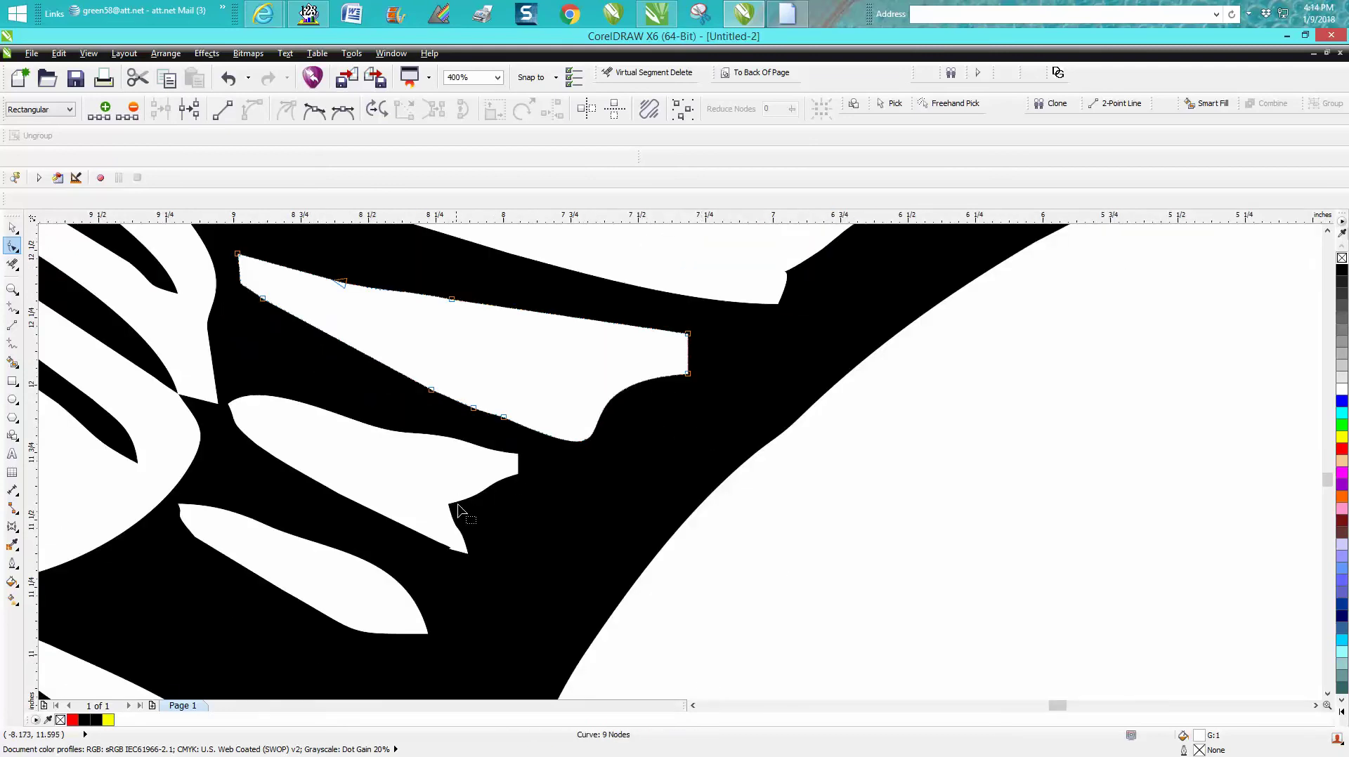
click(465, 517)
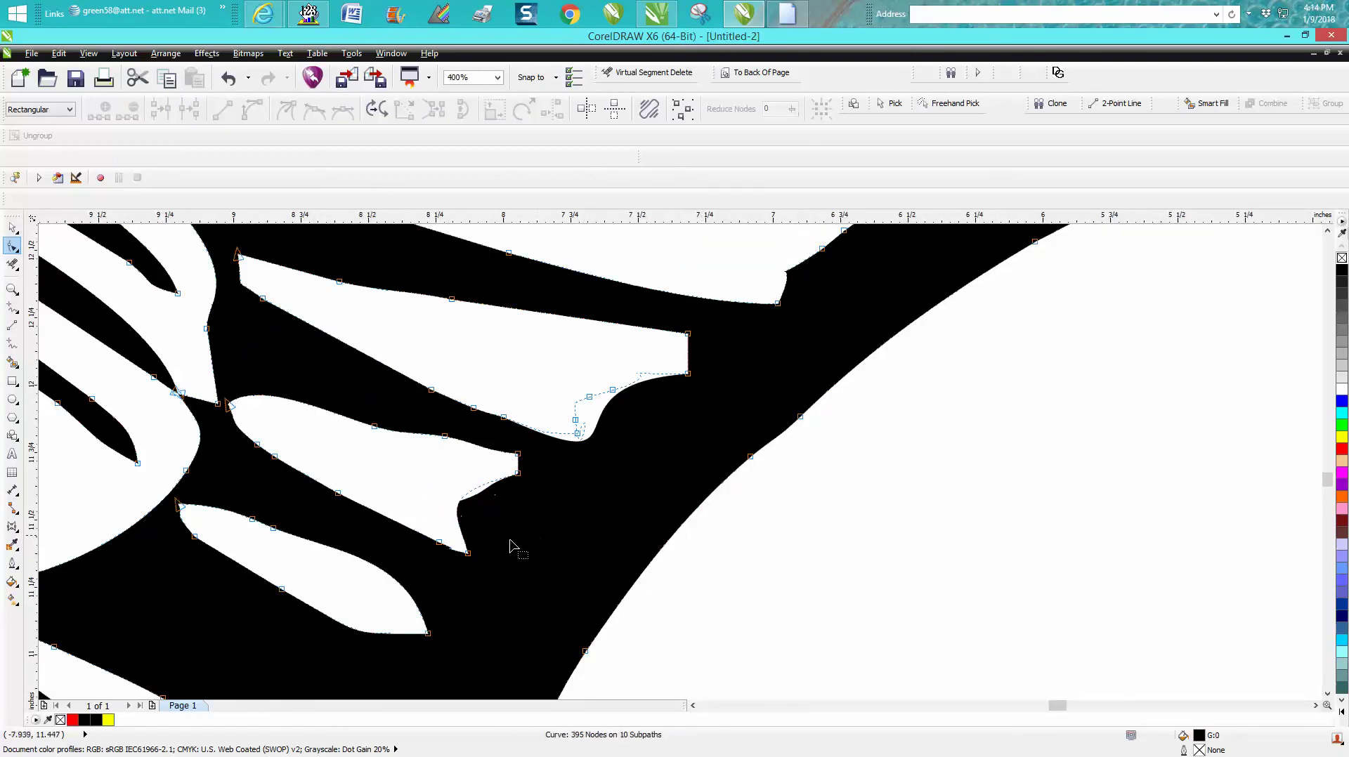
click(468, 554)
key(Delete)
drag(468, 504, 546, 540)
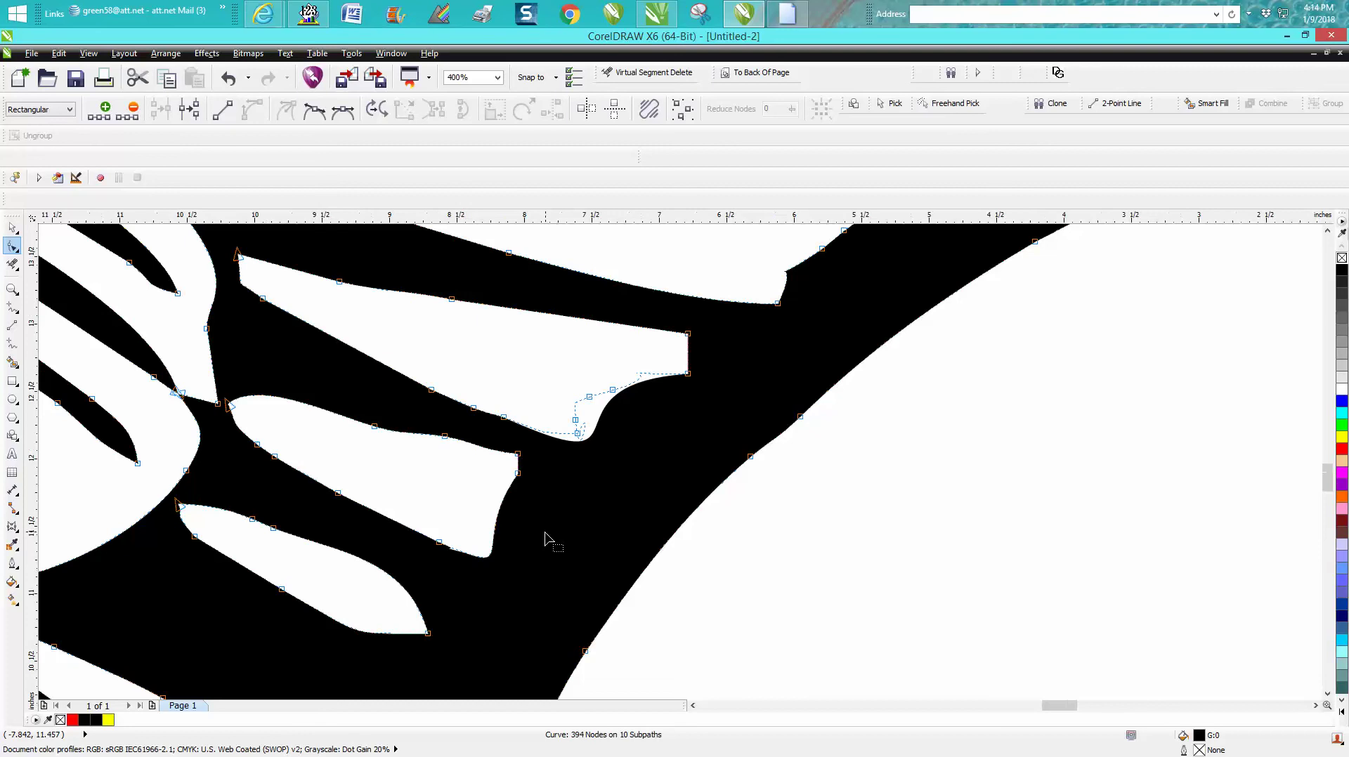
scroll(545, 541, down, 1)
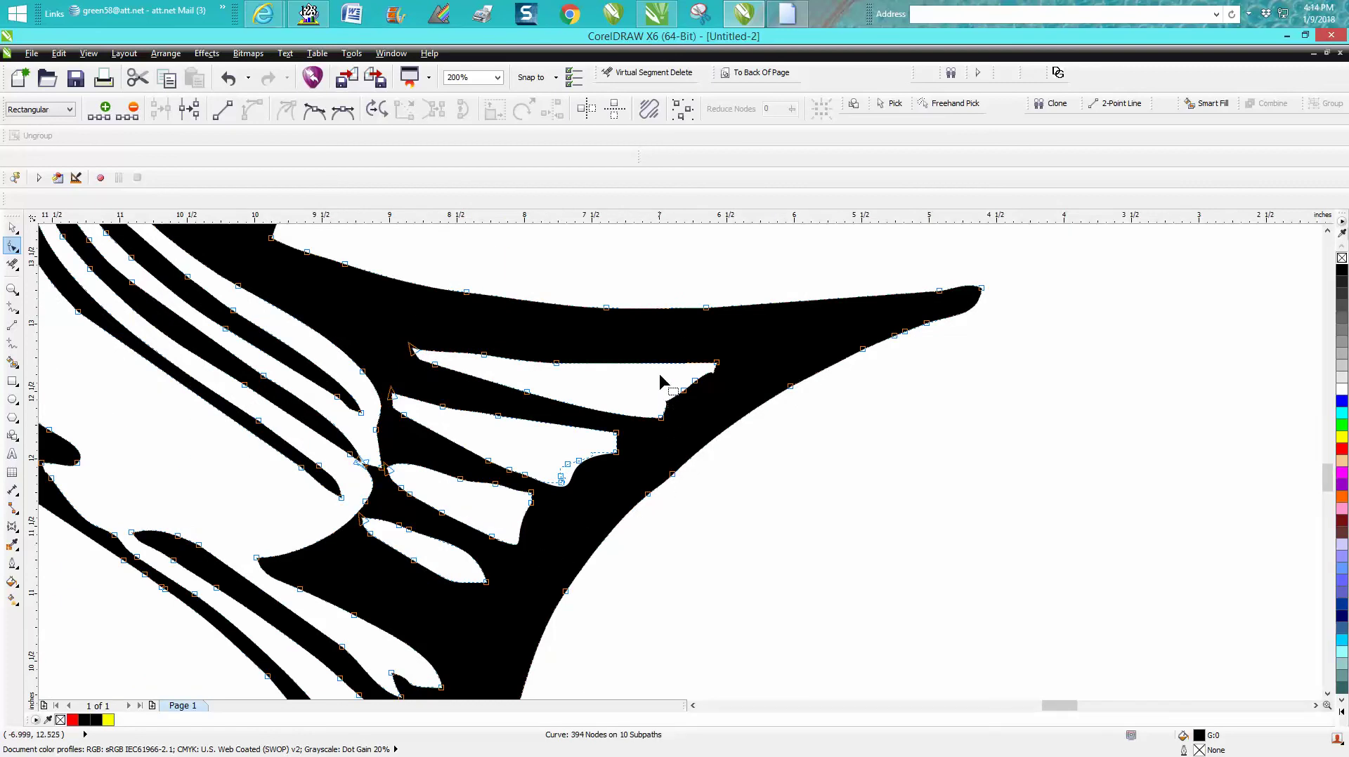
drag(687, 391, 712, 415)
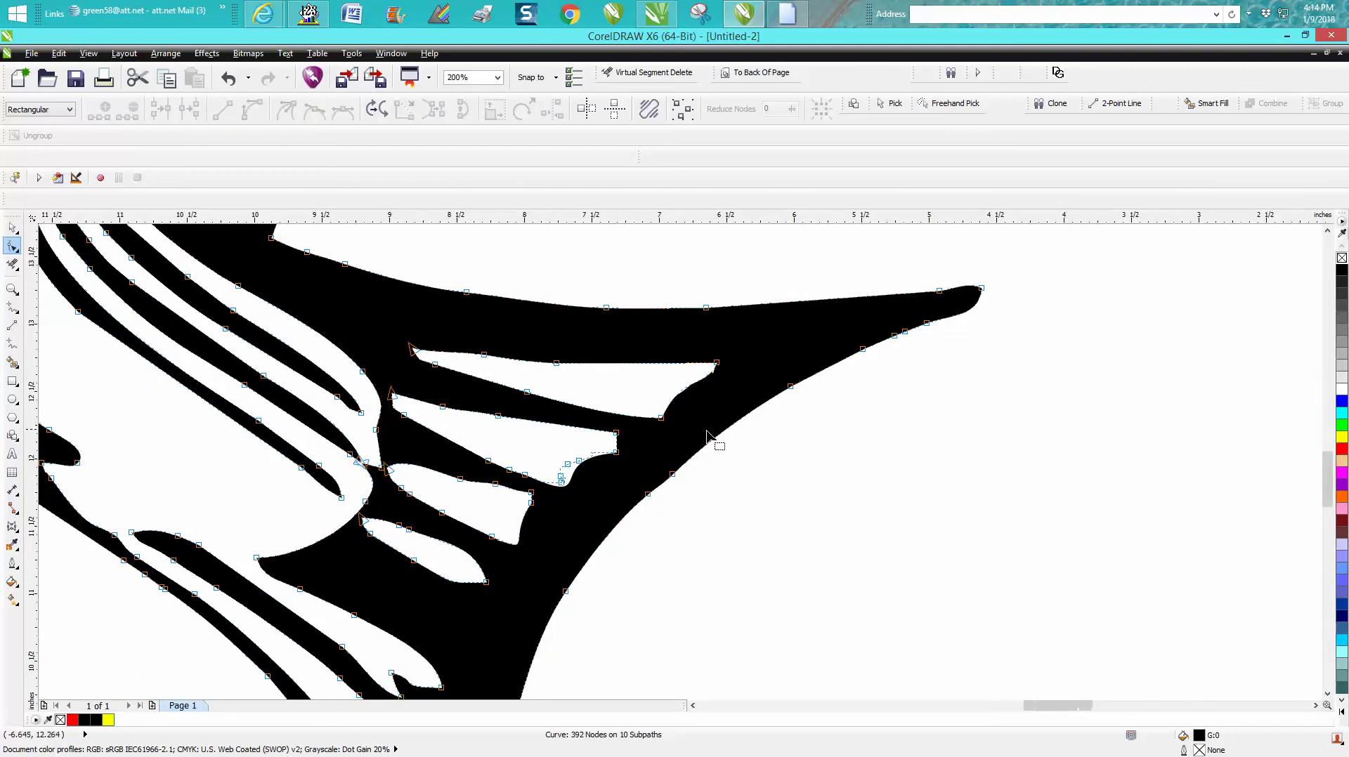
scroll(723, 430, down, 2)
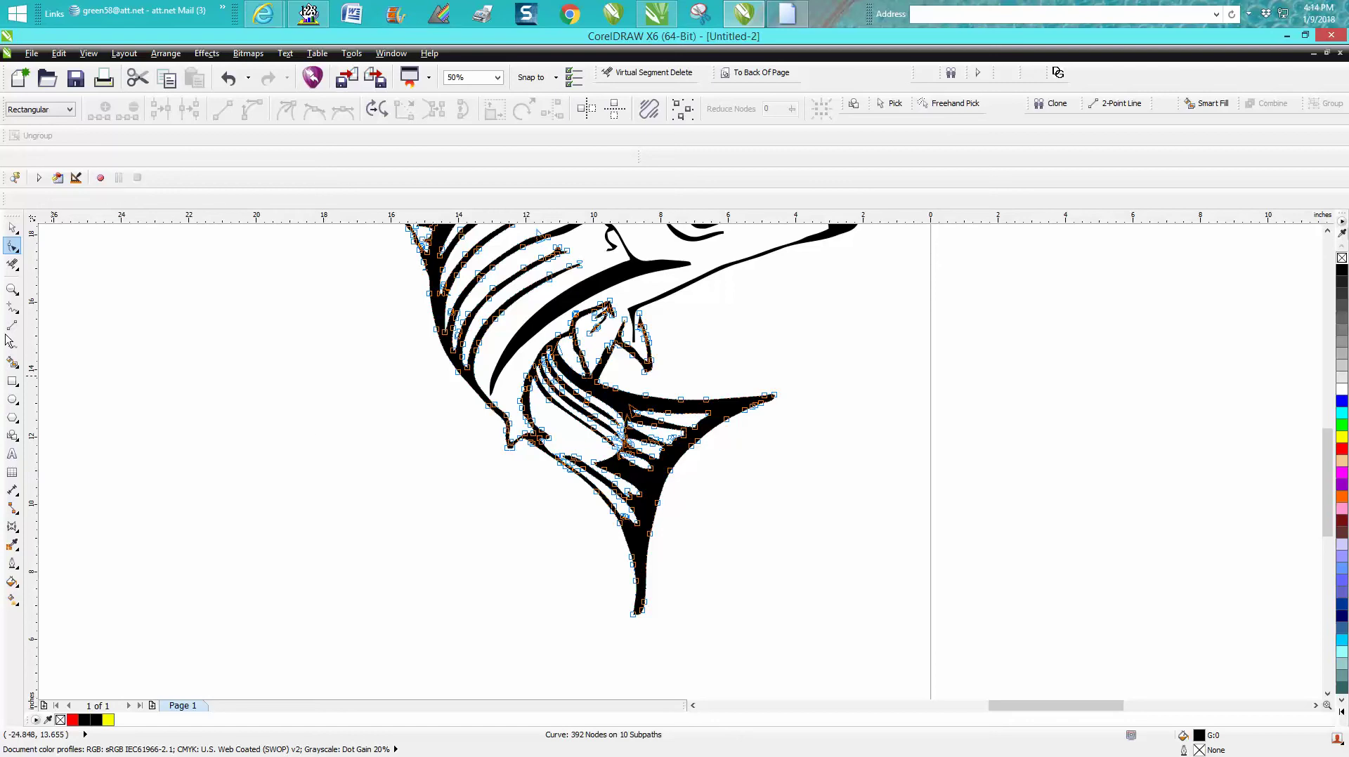
Drag the white cut-out's corner node to reshape its tip, undoing the stray long segment.
click(12, 289)
drag(700, 391, 865, 470)
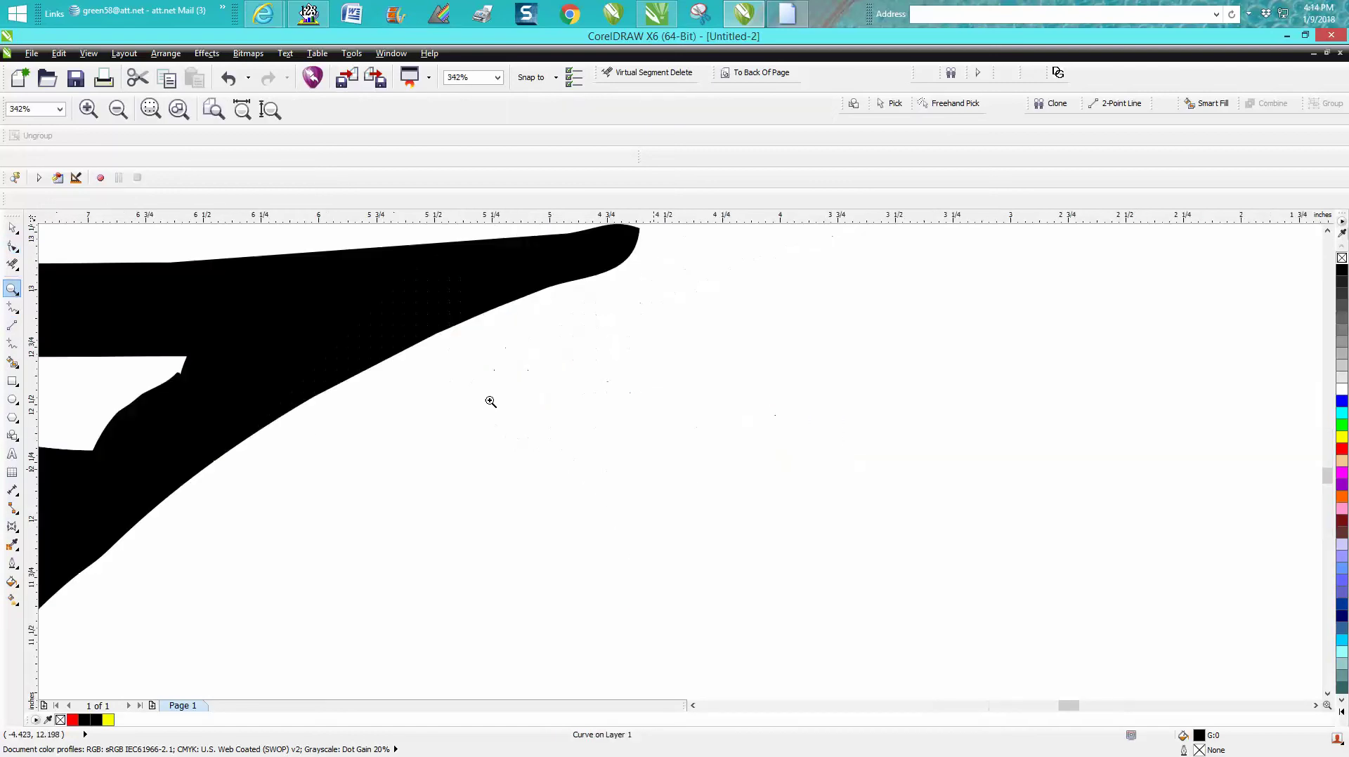
scroll(386, 376, down, 1)
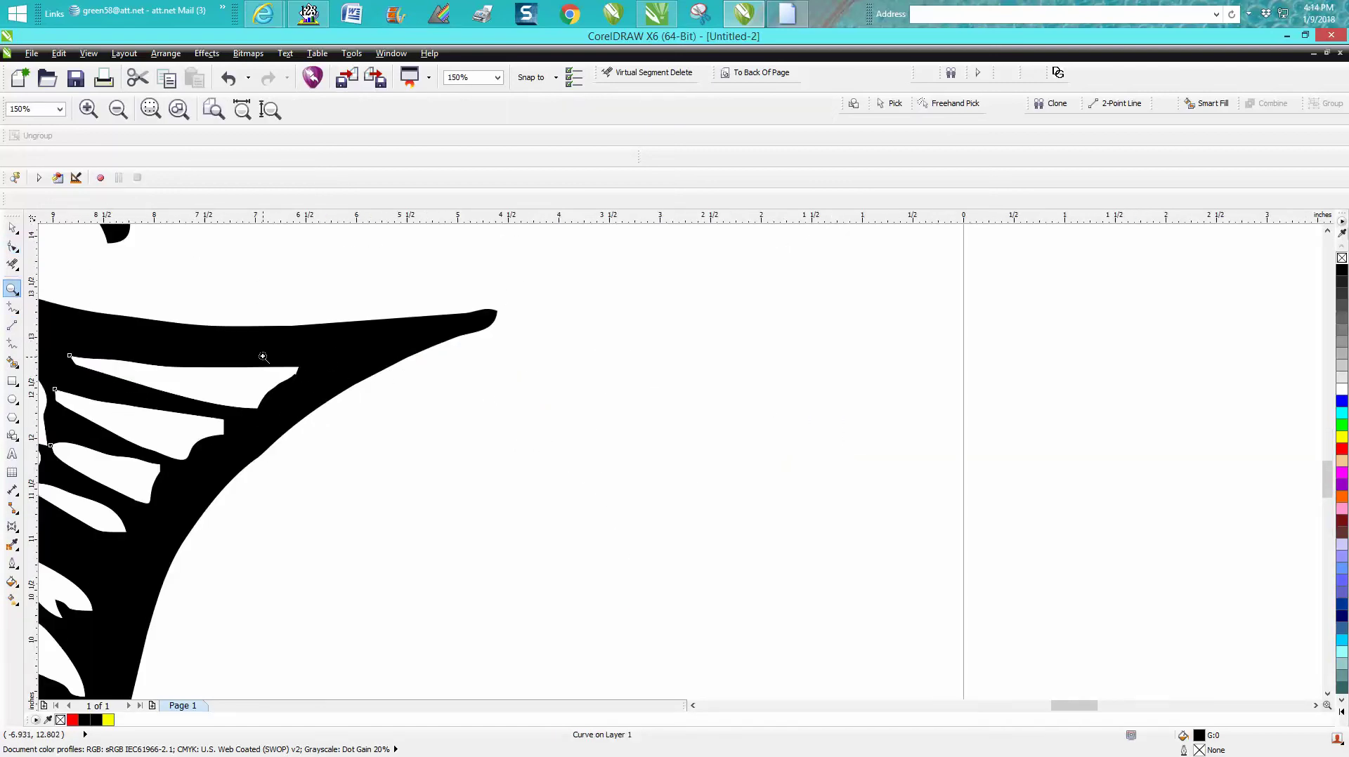
drag(263, 357, 354, 413)
key(F10)
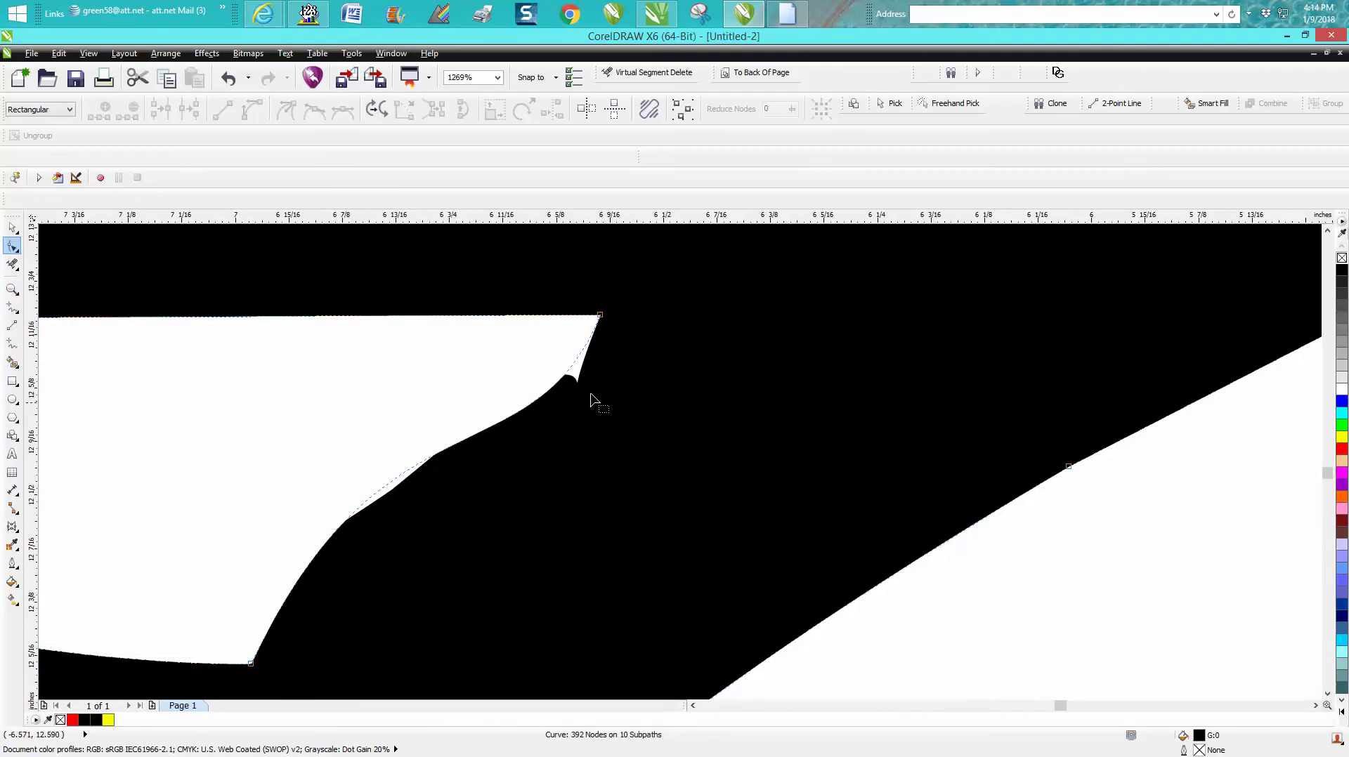
drag(599, 315, 627, 316)
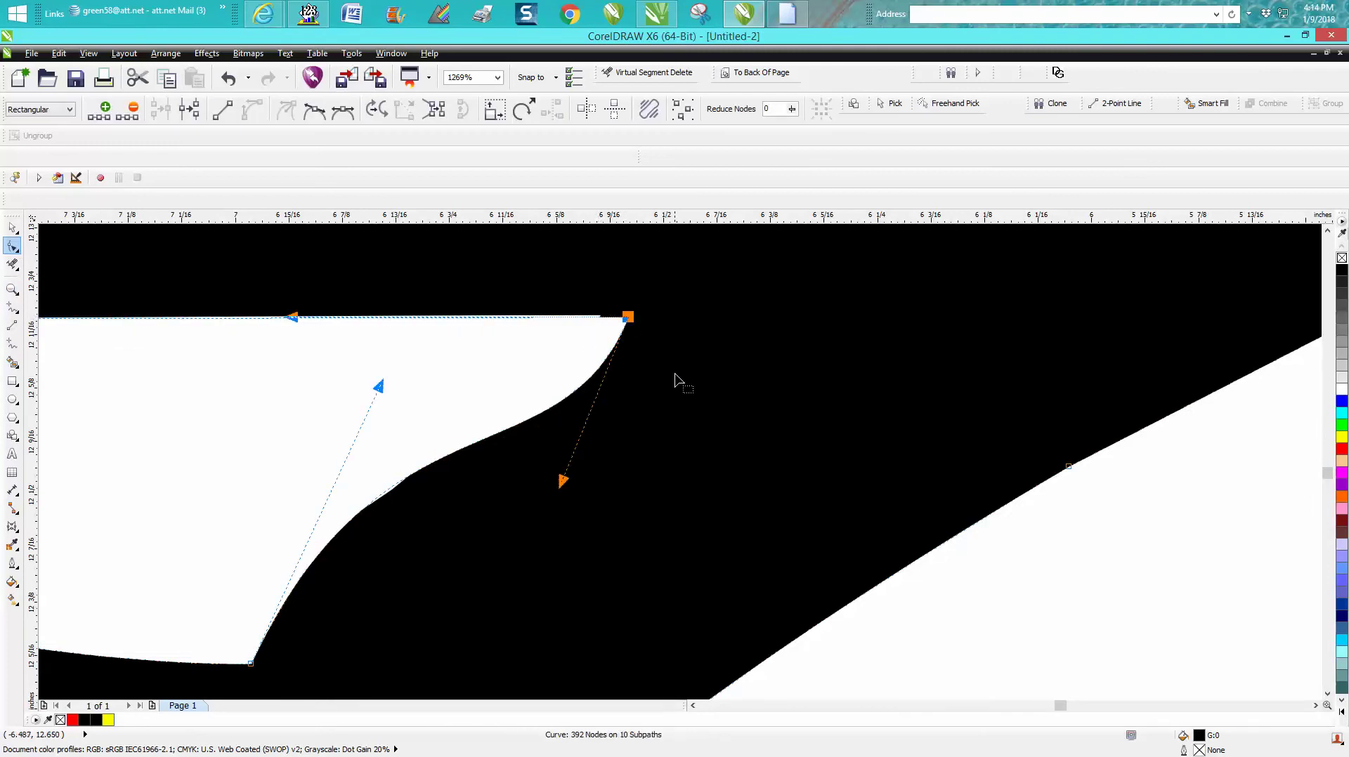
scroll(675, 376, down, 4)
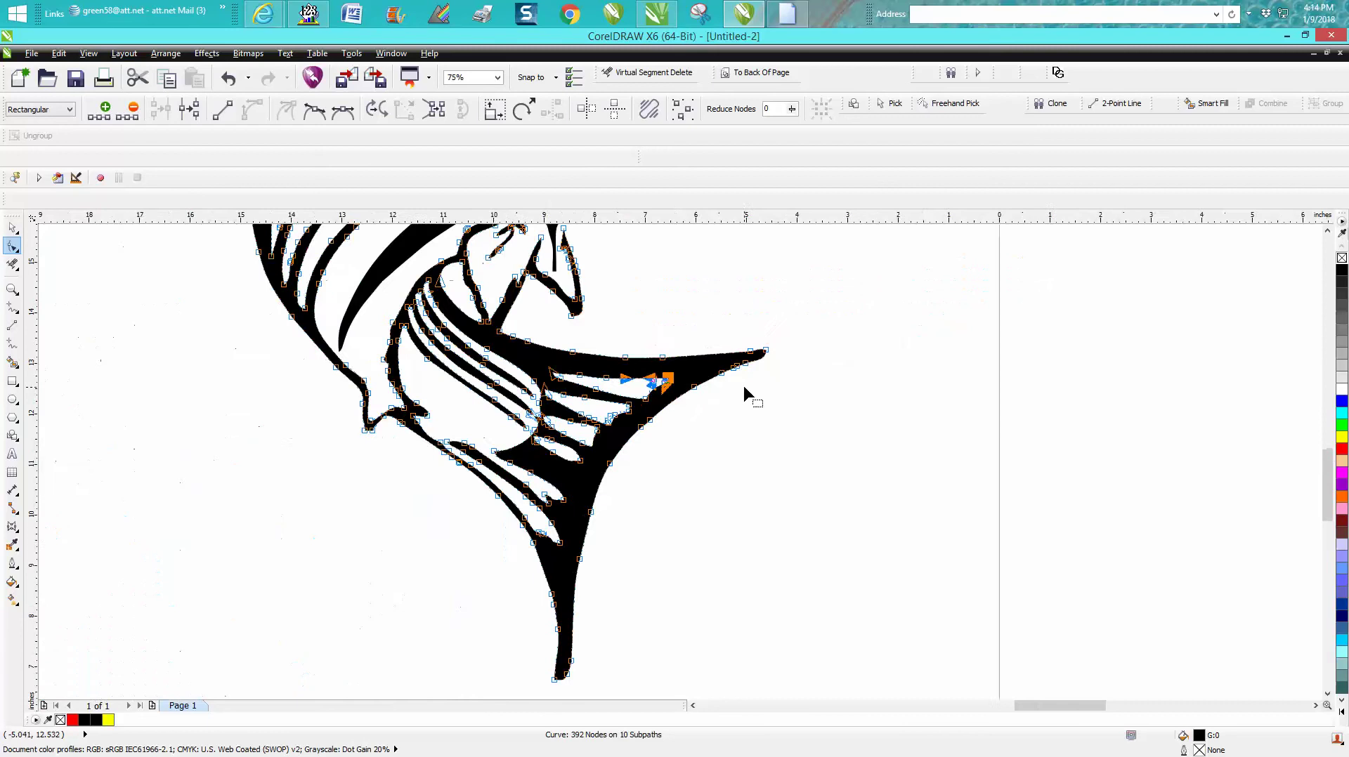
scroll(743, 386, down, 1)
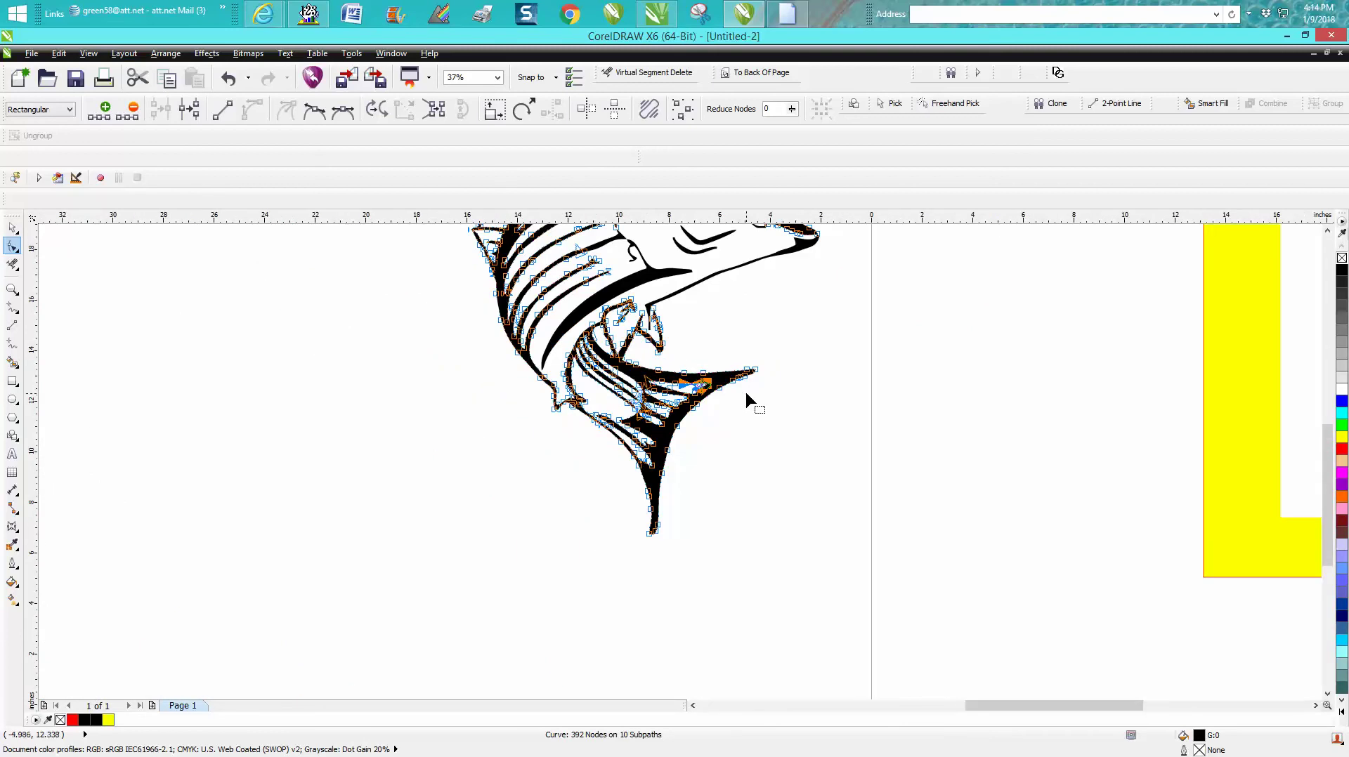
click(228, 78)
With the Pick tool, test-nudge the fish piece left, then undo the move.
click(12, 227)
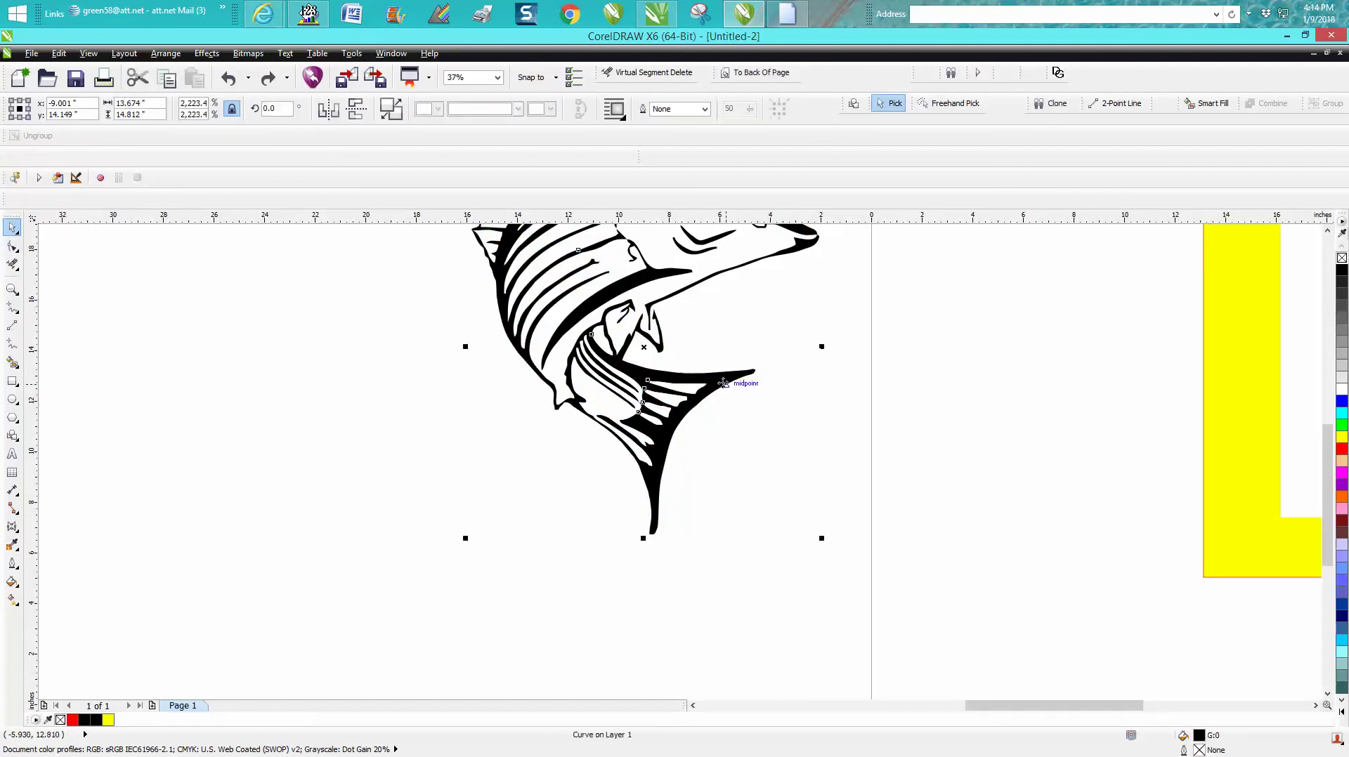
key(Left)
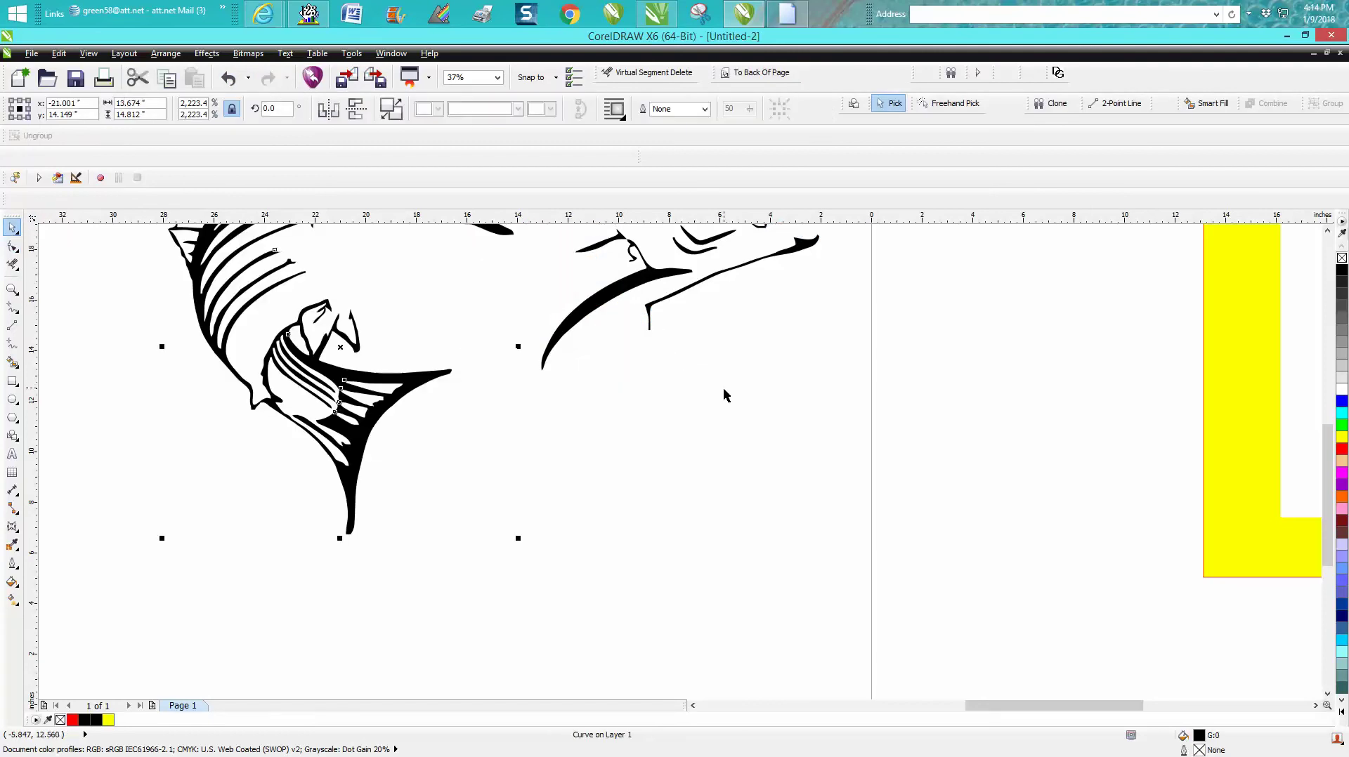
key(ctrl+z)
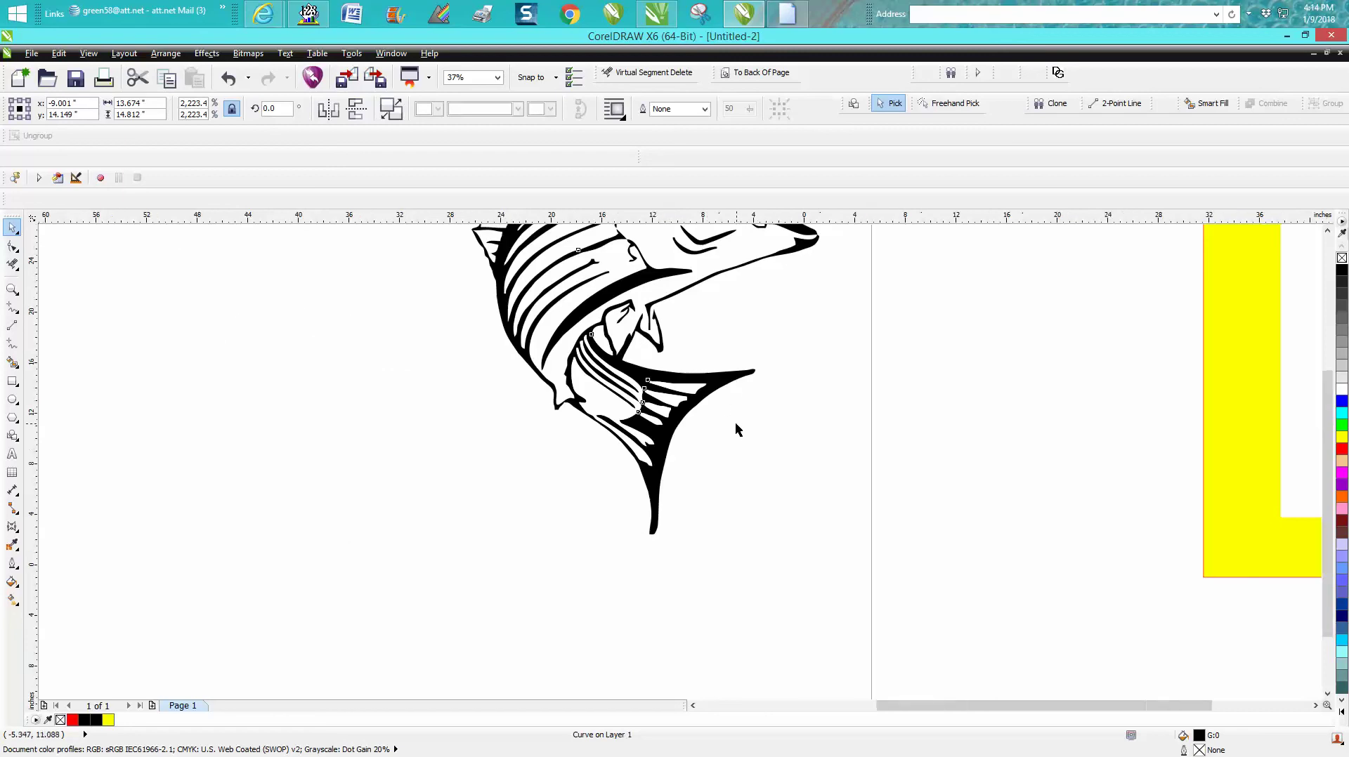
scroll(735, 423, down, 2)
click(12, 288)
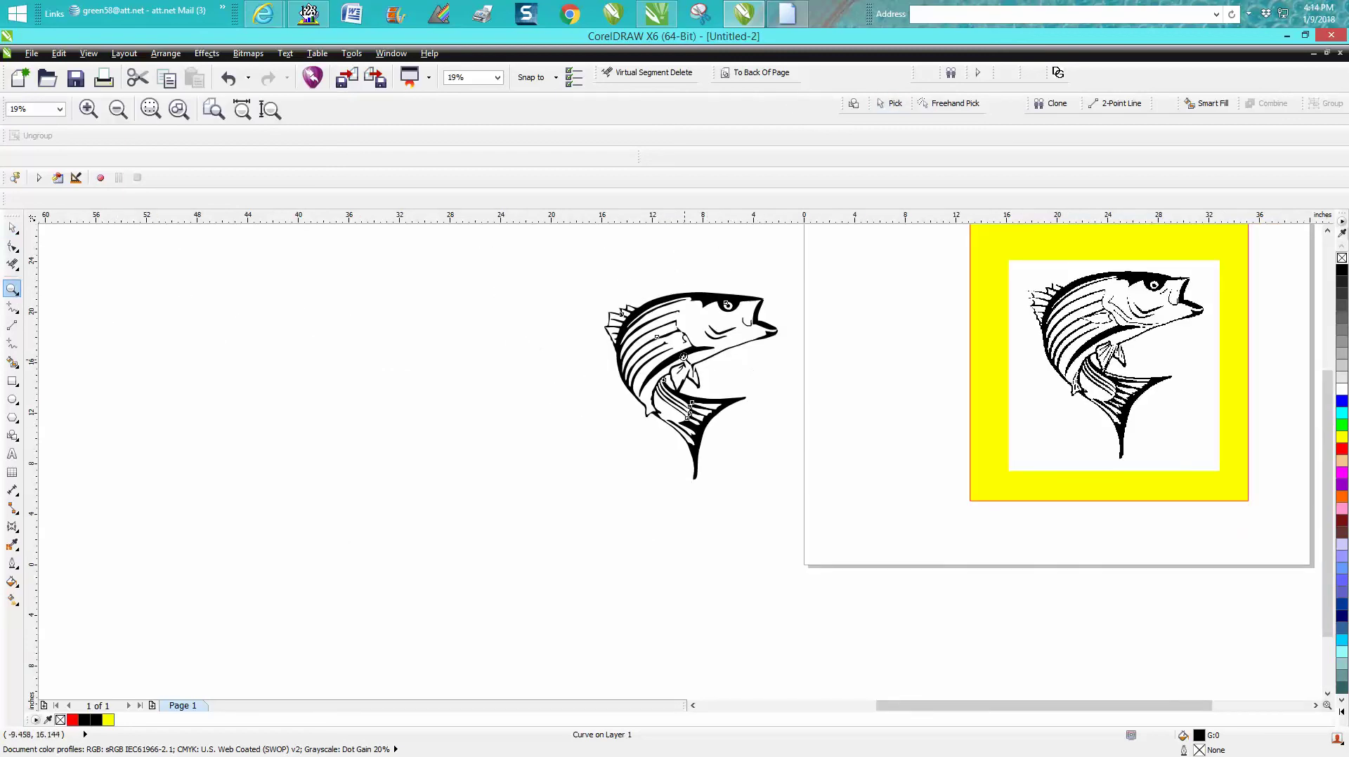
Zoom in on the fish's face, pull a spike's tip up and delete the notch nodes.
drag(683, 355, 742, 423)
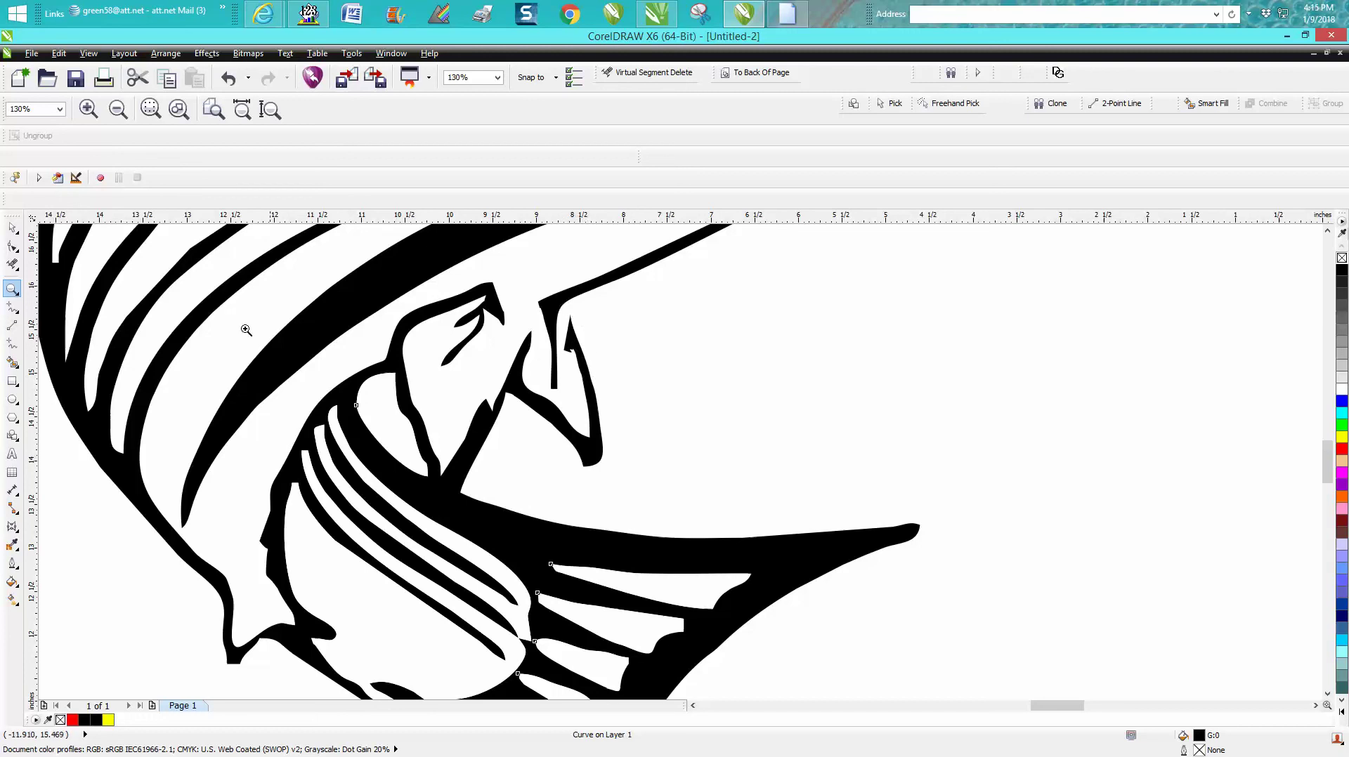
click(16, 250)
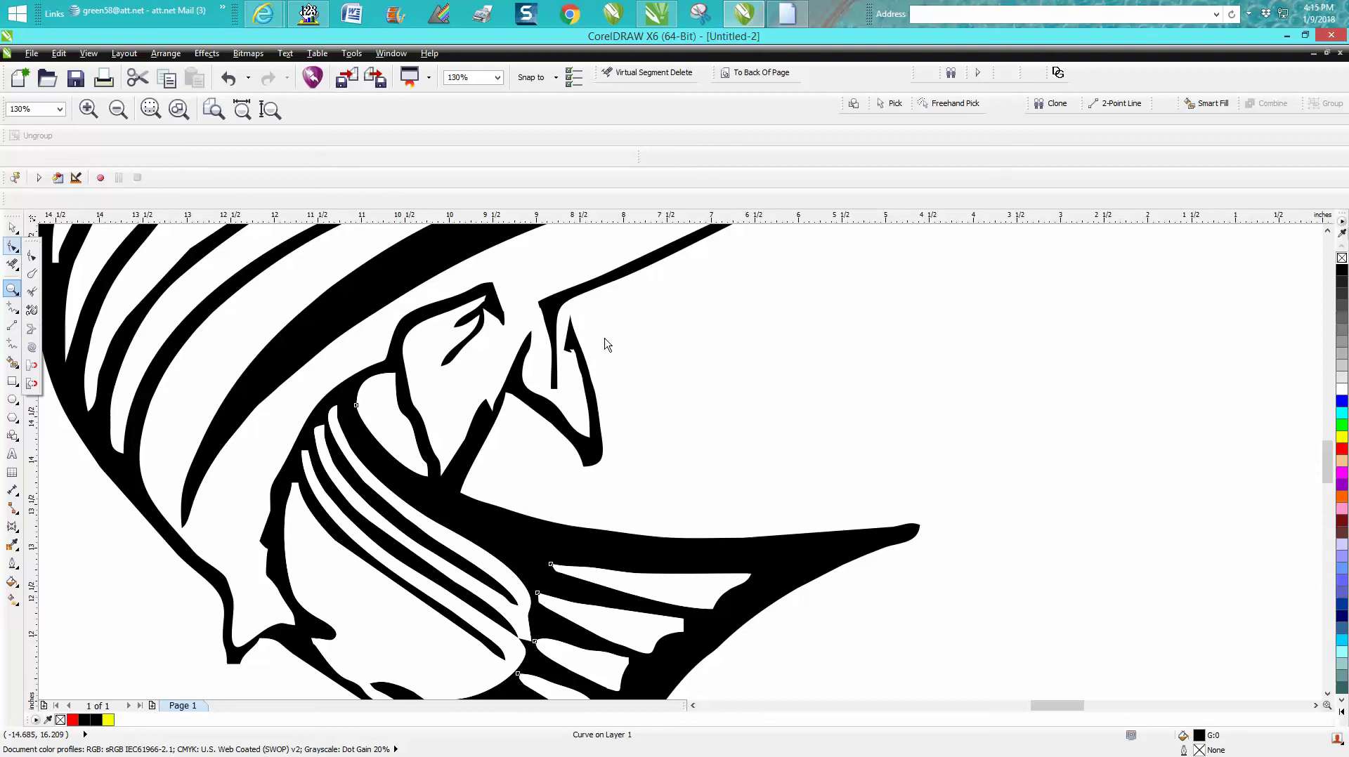
click(12, 288)
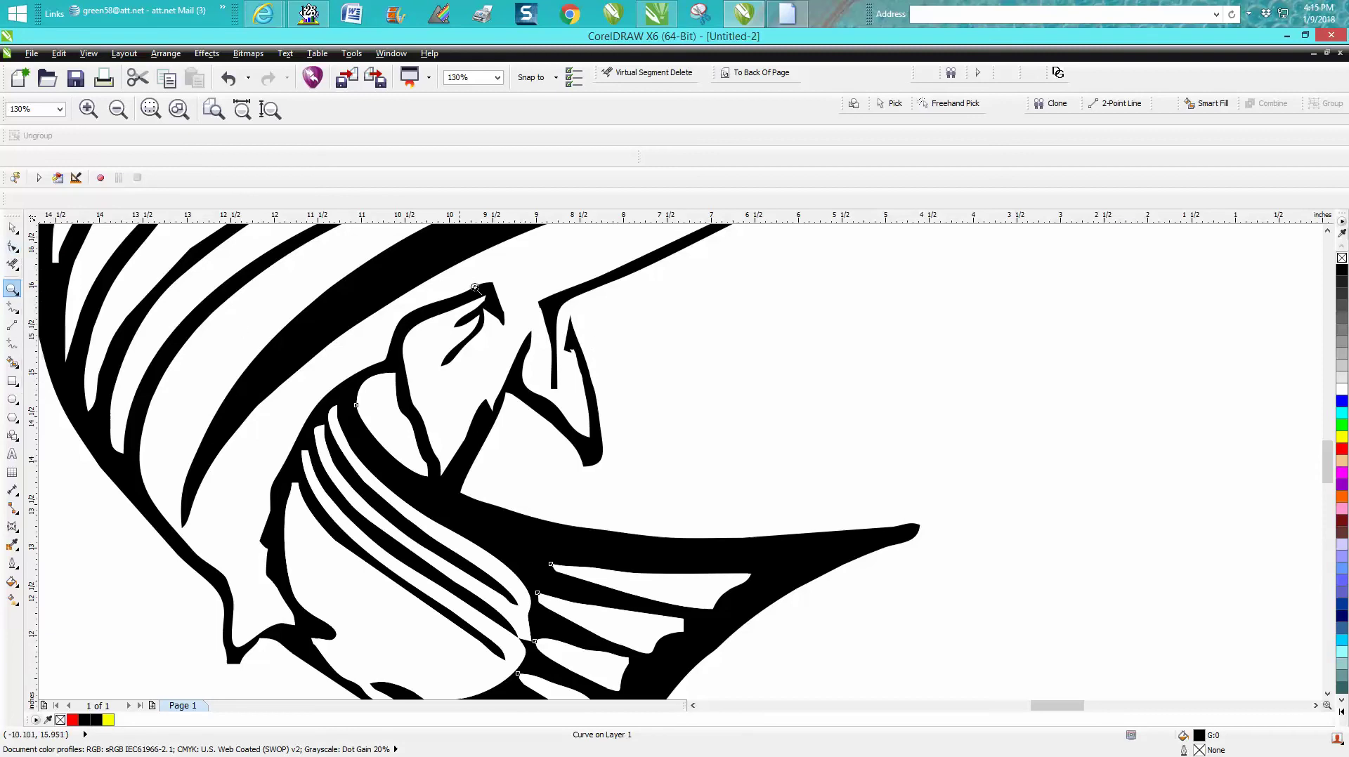
drag(506, 285, 723, 434)
click(12, 245)
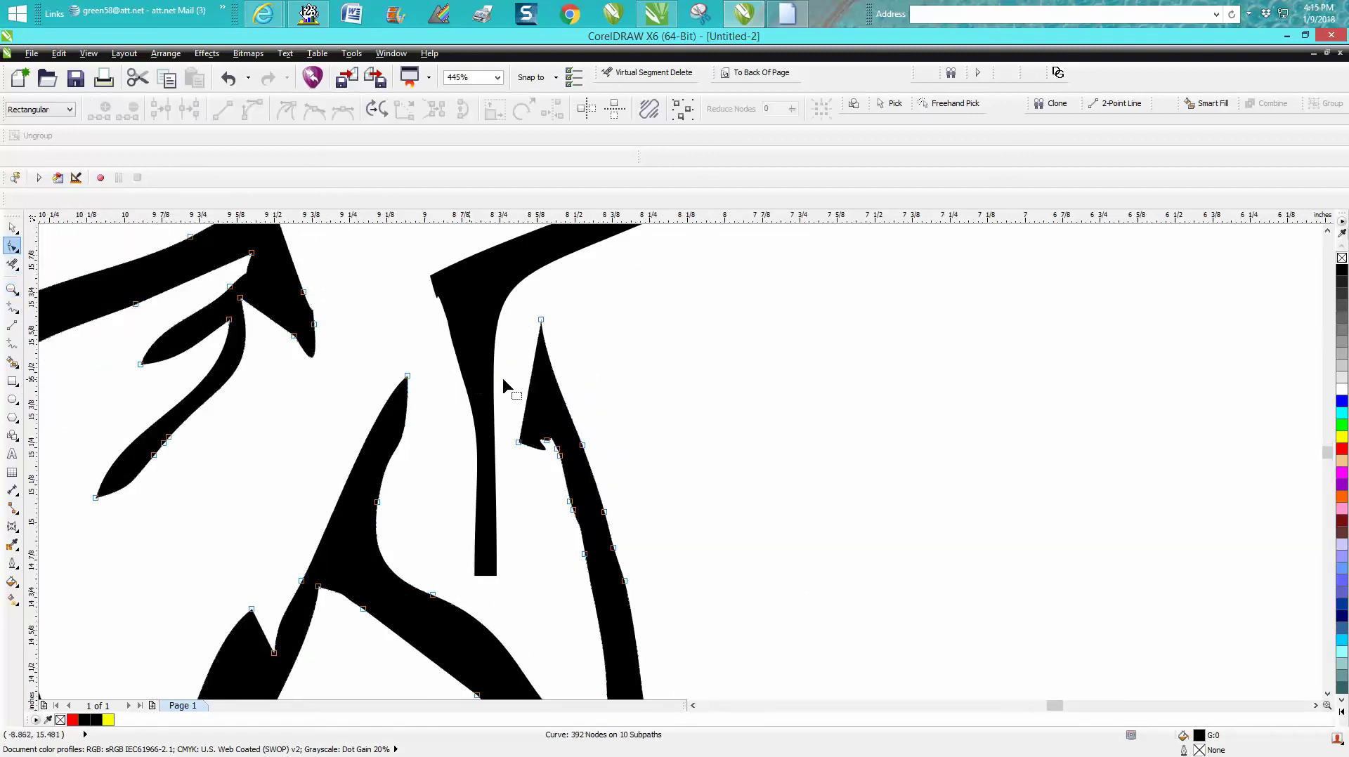
drag(542, 321, 589, 245)
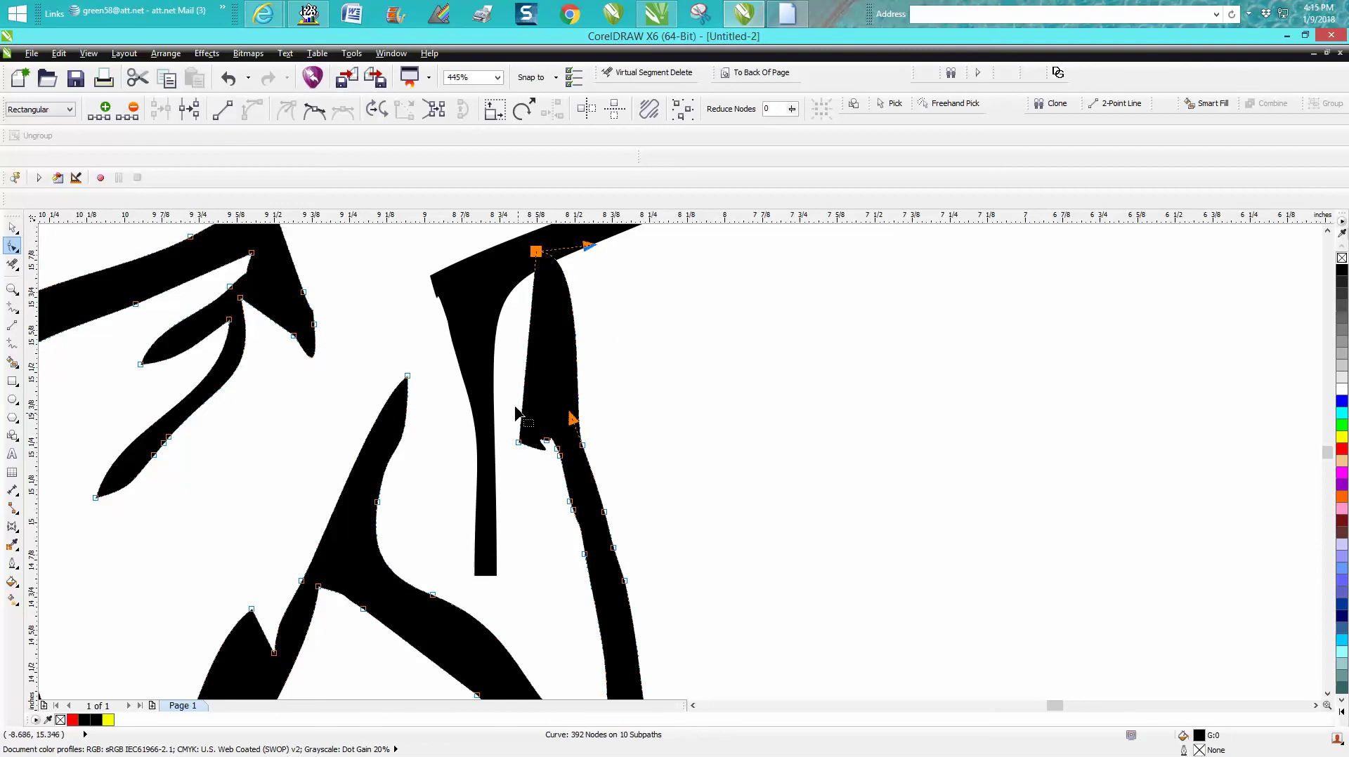
drag(519, 413, 576, 472)
key(Delete)
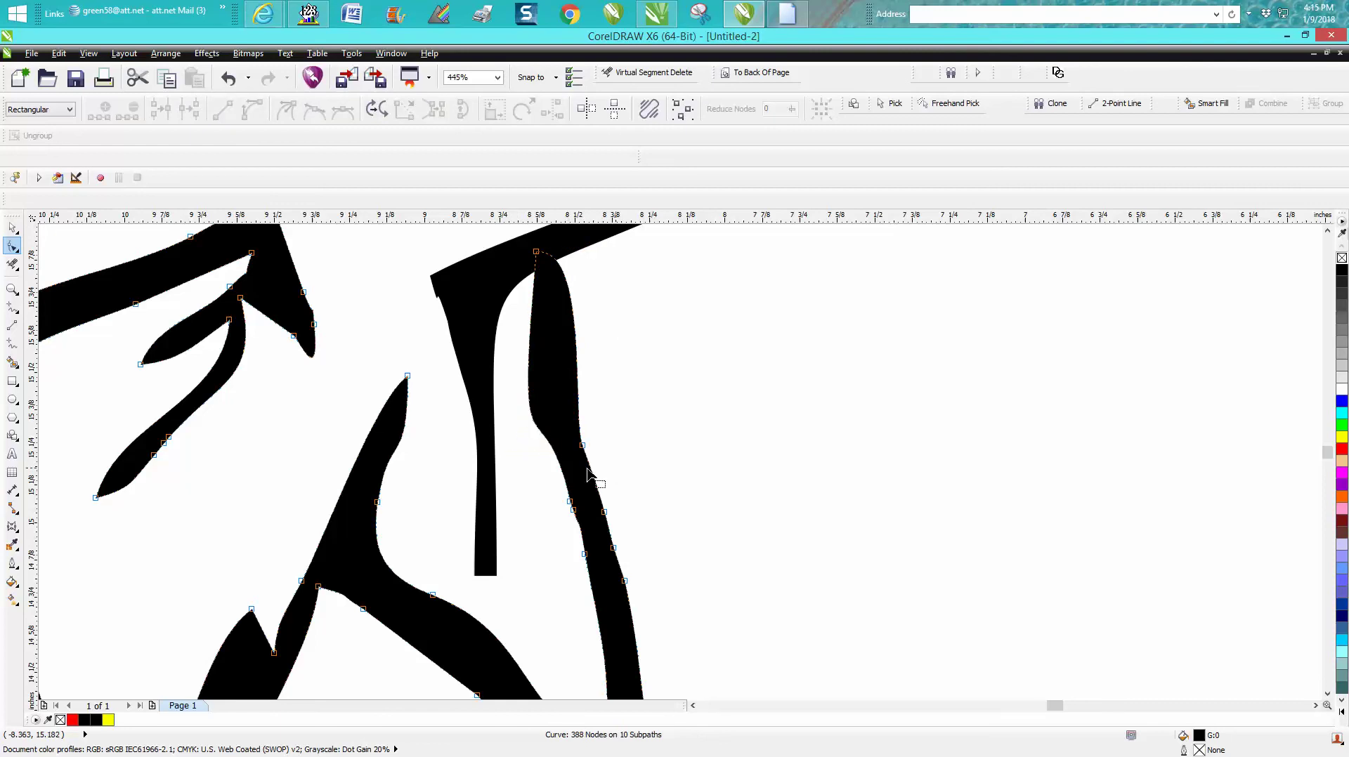
Bend the spike's left edge and delete nodes to straighten its right edge.
drag(534, 420, 555, 422)
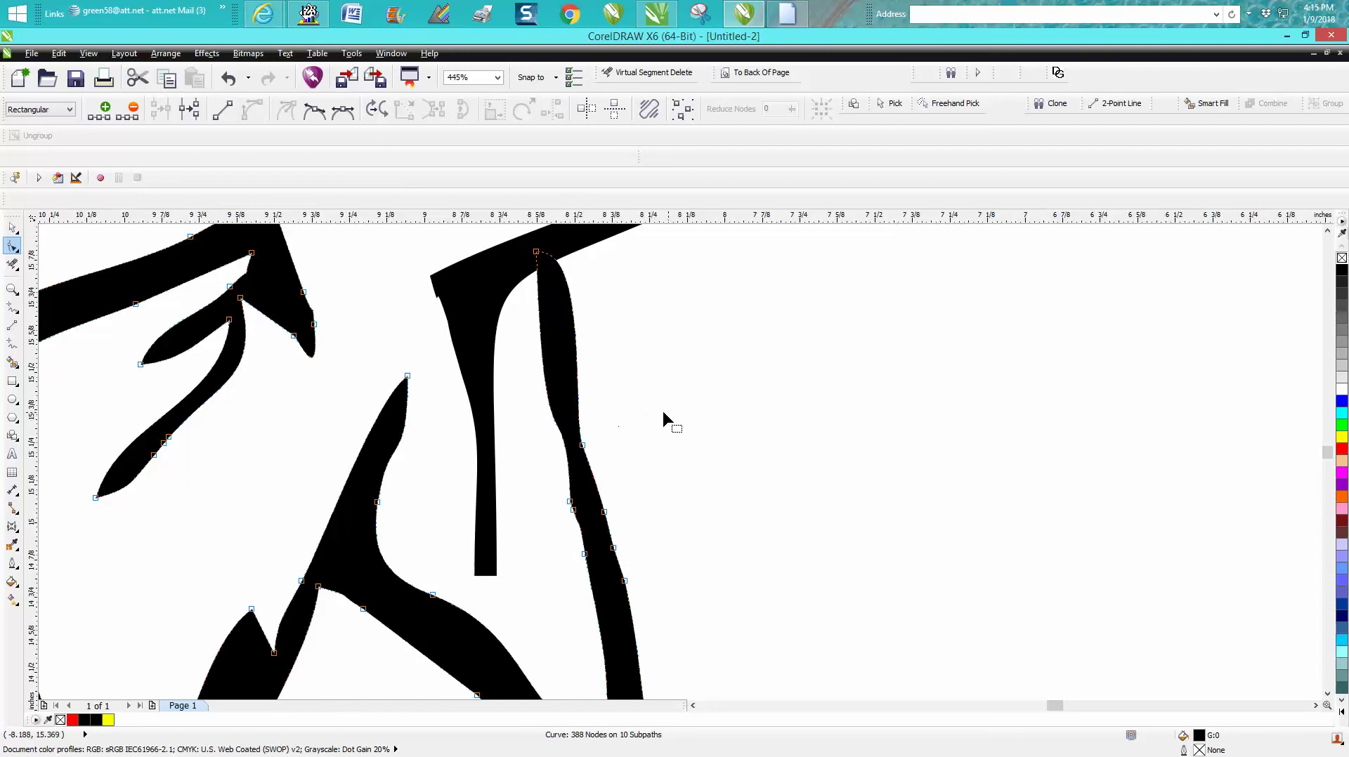
scroll(663, 412, down, 3)
drag(653, 422, 609, 503)
key(Delete)
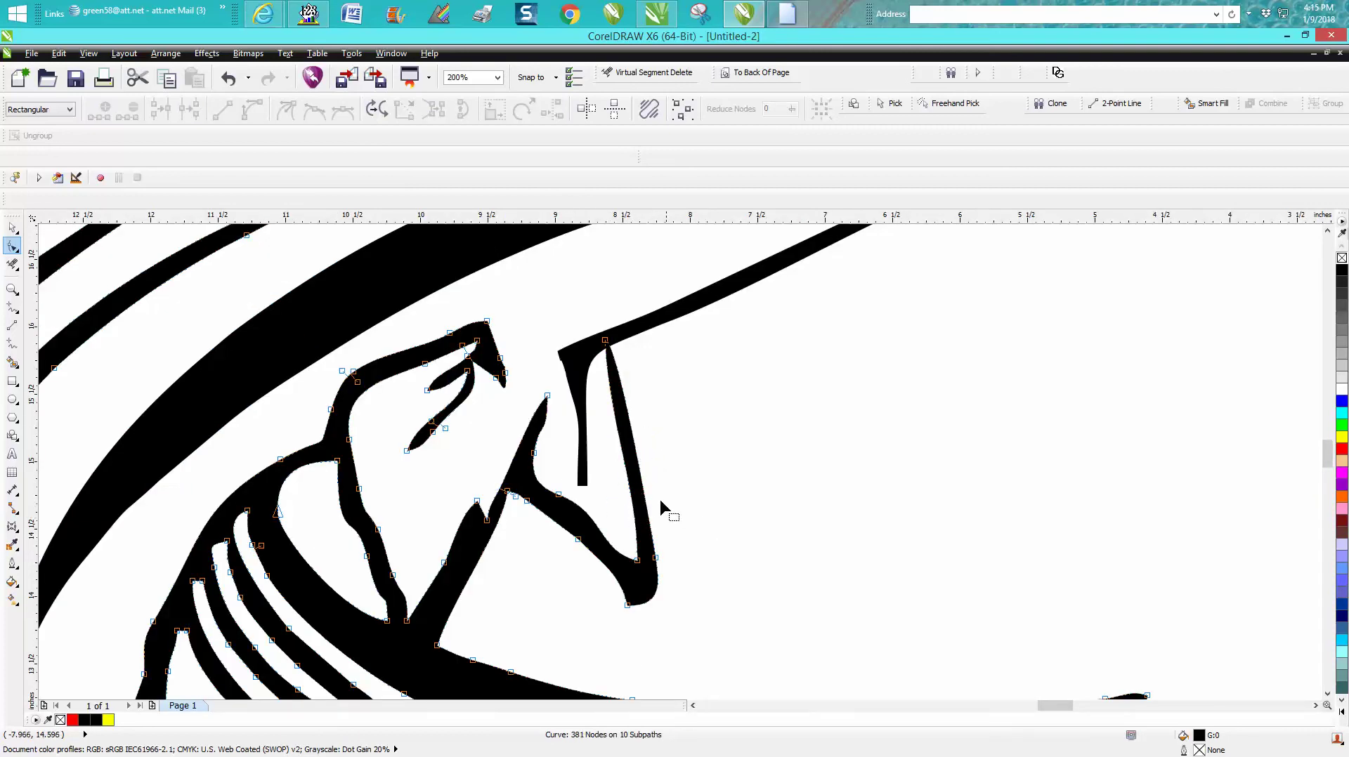
Zoom in on the small leaf shape and delete the stray node on the spike's edge.
click(12, 289)
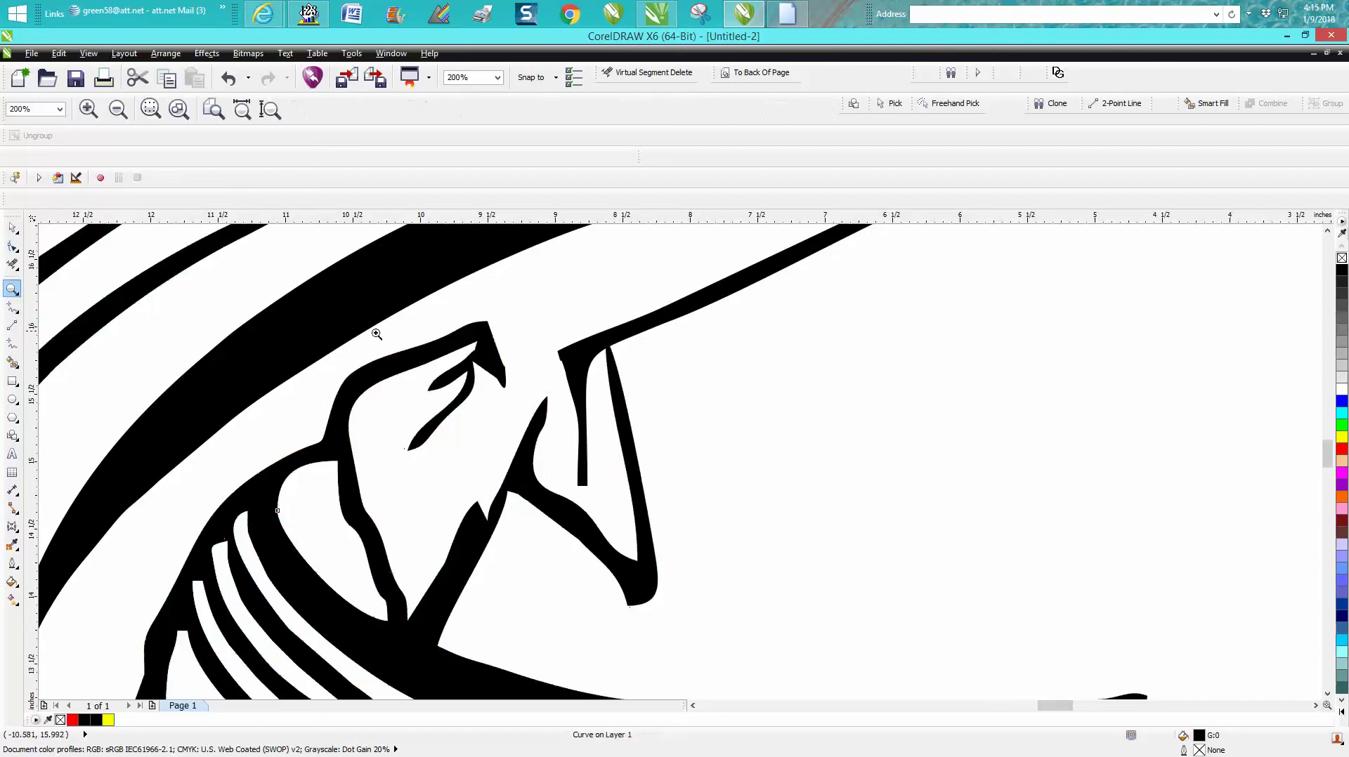
drag(401, 332, 510, 399)
click(12, 246)
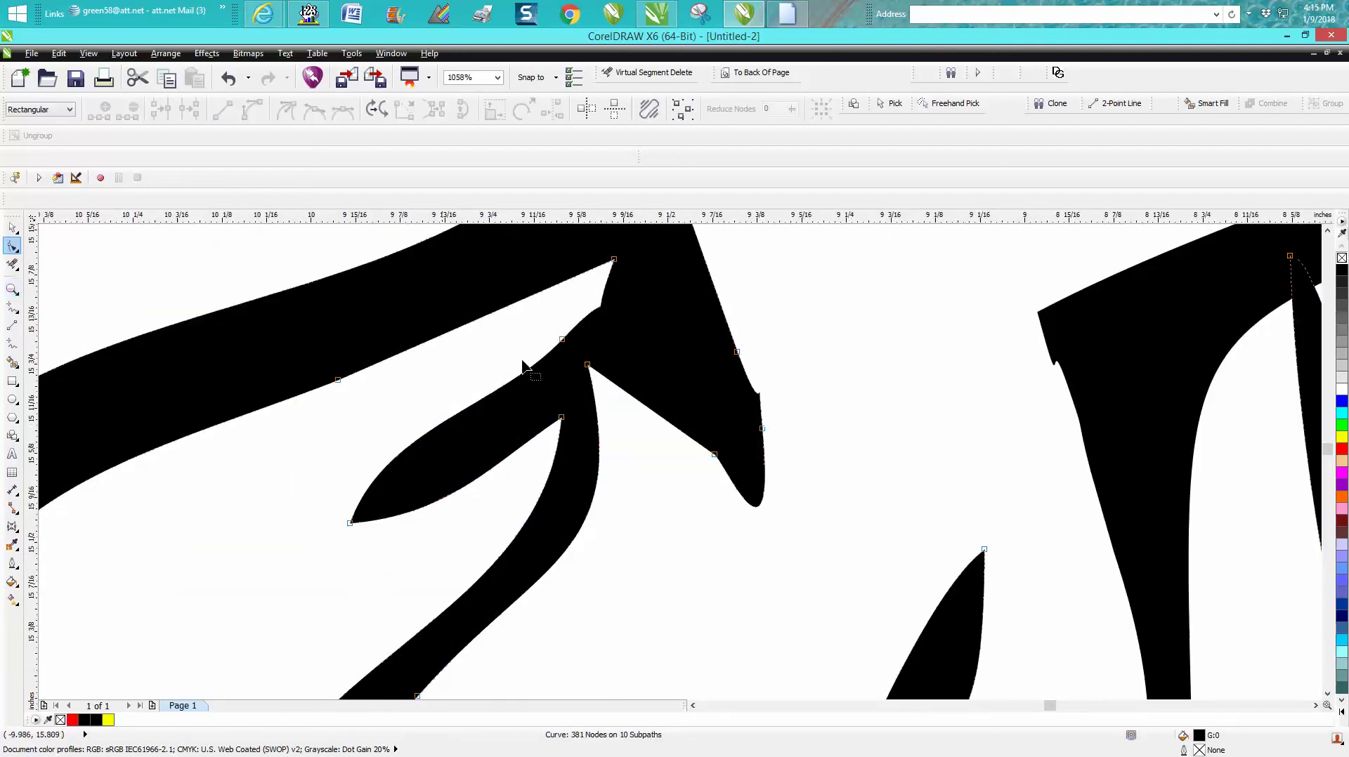
drag(779, 332, 713, 435)
key(Delete)
scroll(715, 432, down, 4)
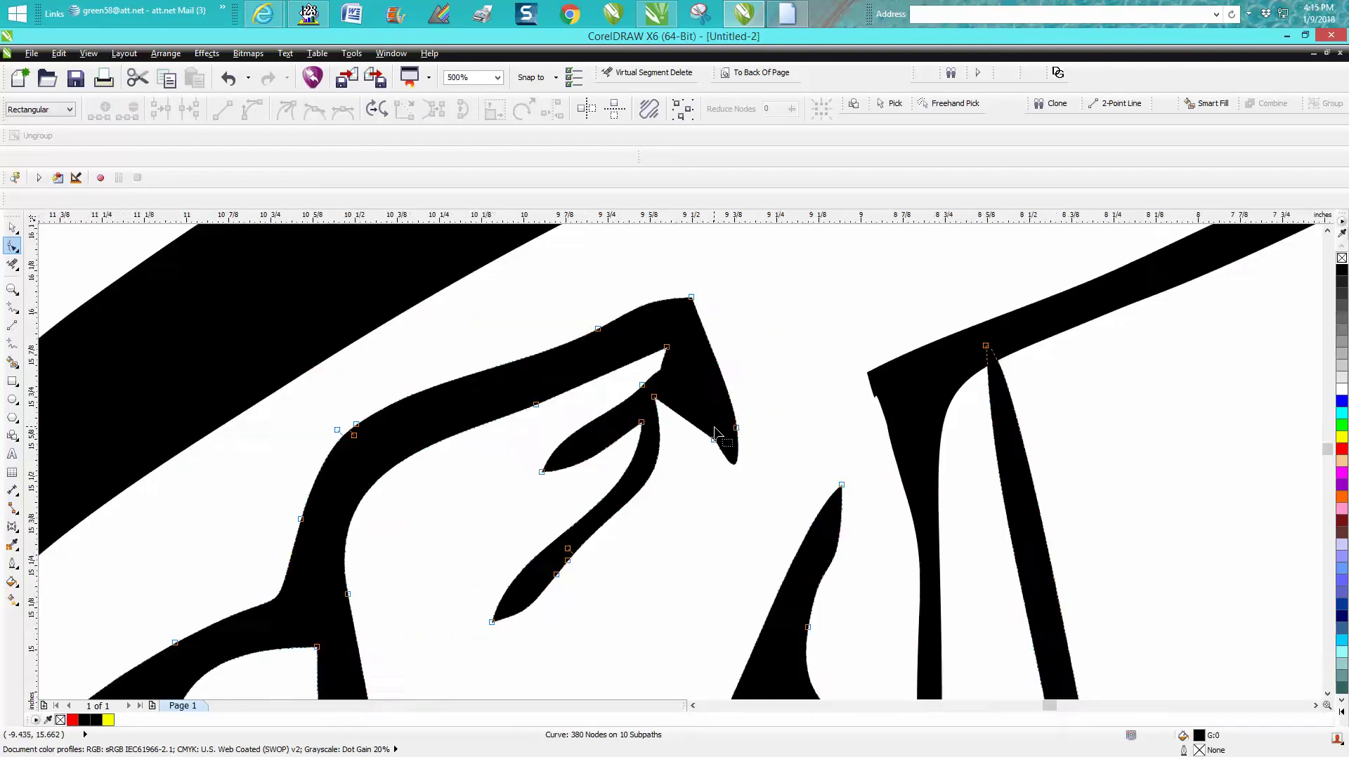
scroll(724, 457, down, 1)
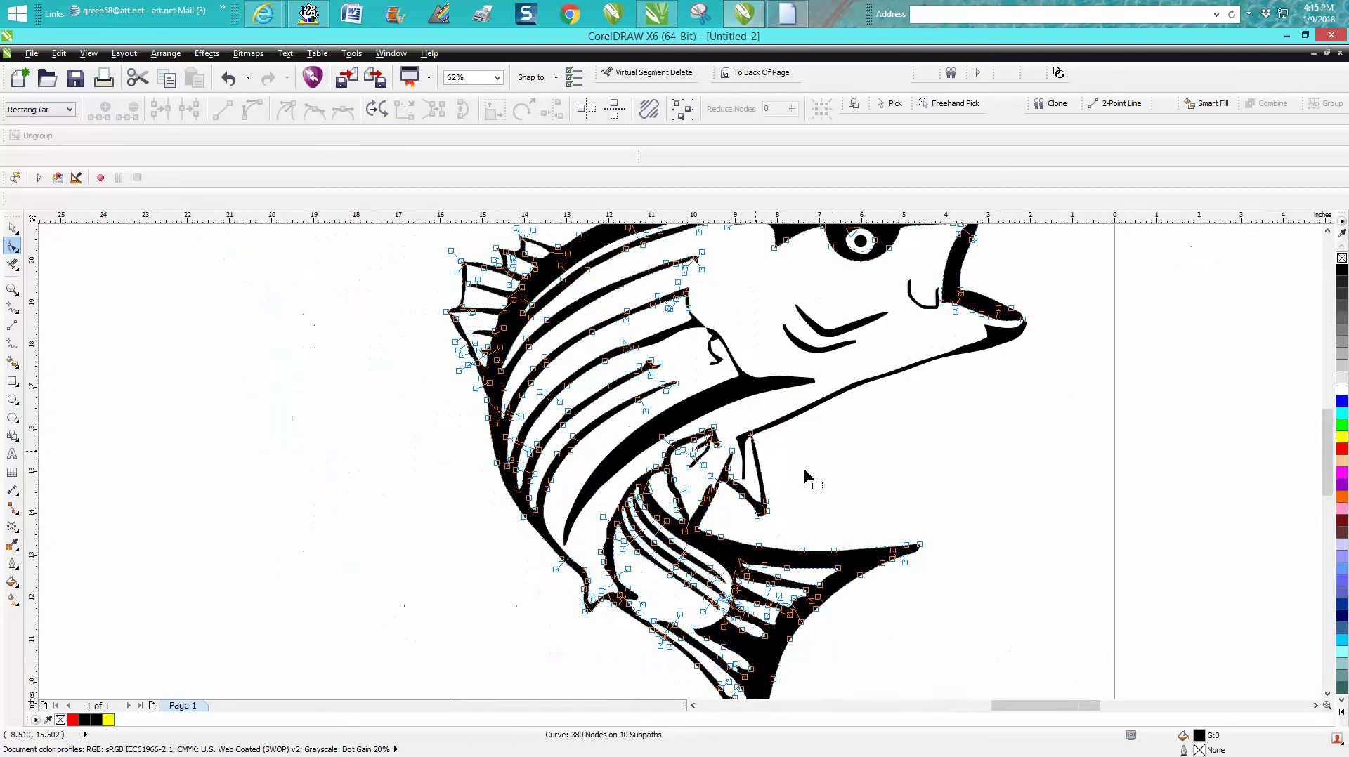
scroll(705, 544, down, 1)
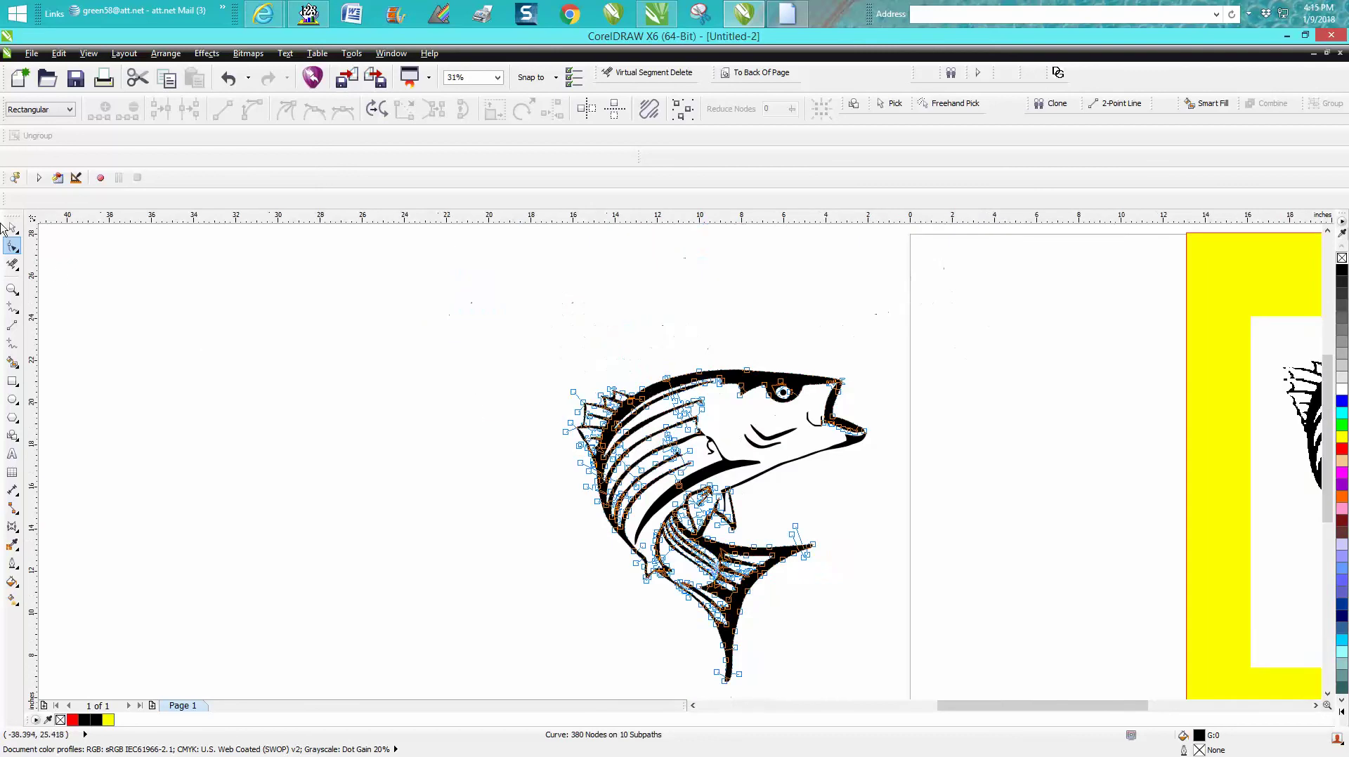
Merge all 19 fish objects into one silhouette curve, move it 24 inches left, and reselect the originals.
click(12, 229)
click(353, 346)
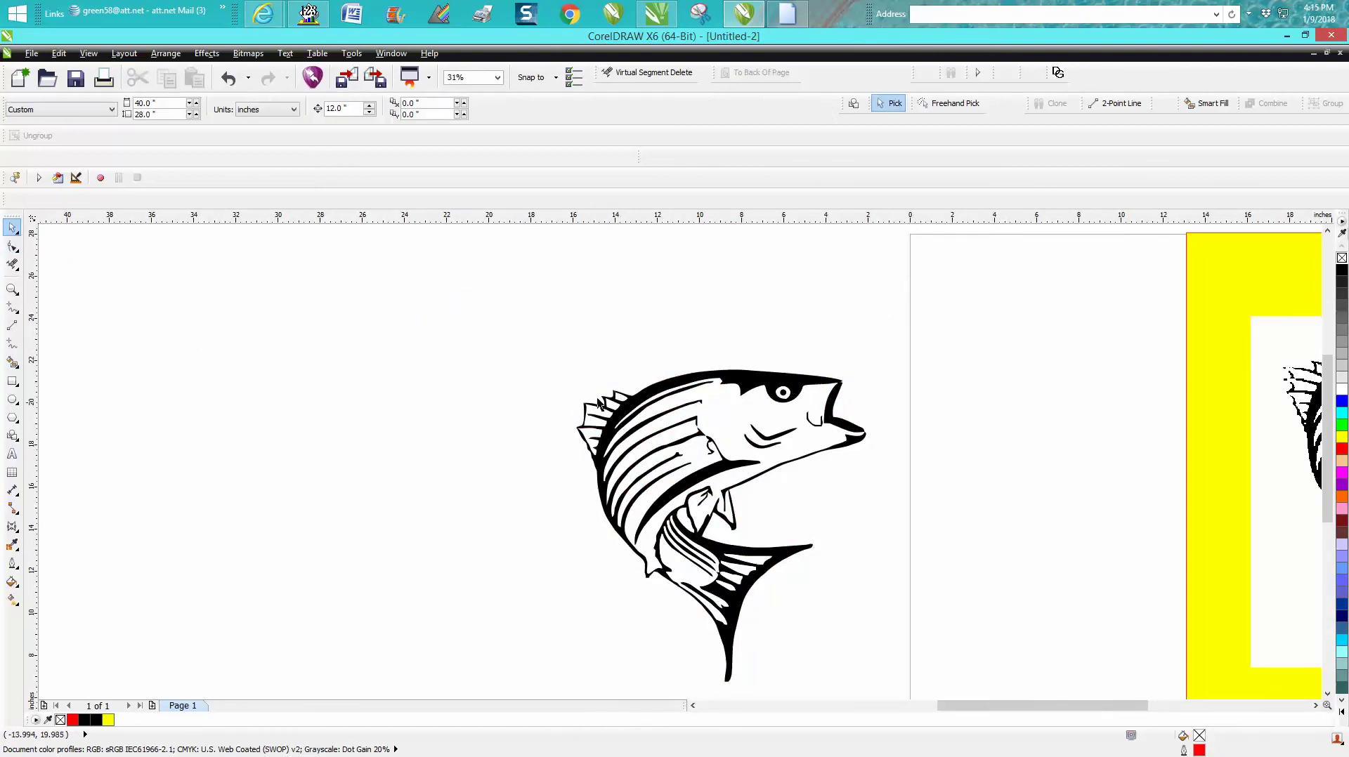
mouse_move(540, 337)
mouse_down()
mouse_move(660, 599)
mouse_move(899, 685)
mouse_up()
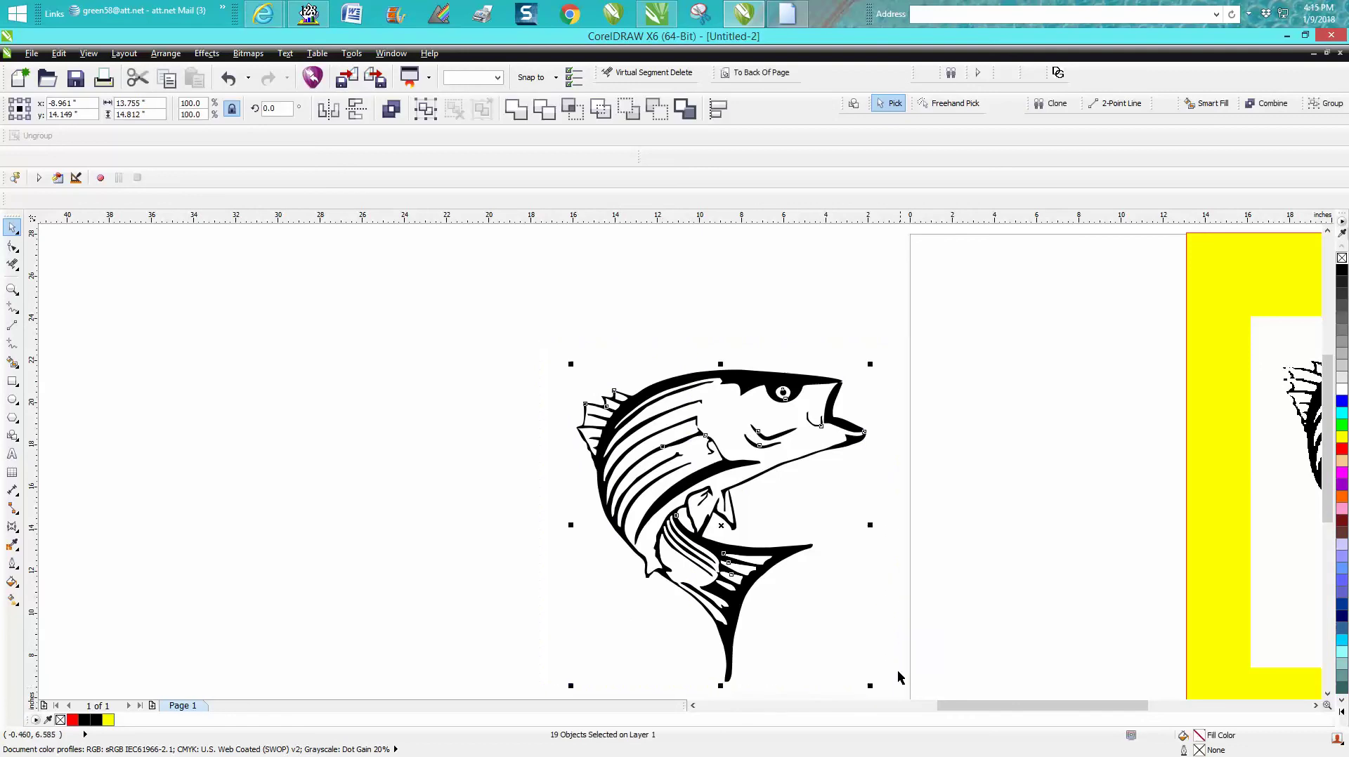
click(685, 109)
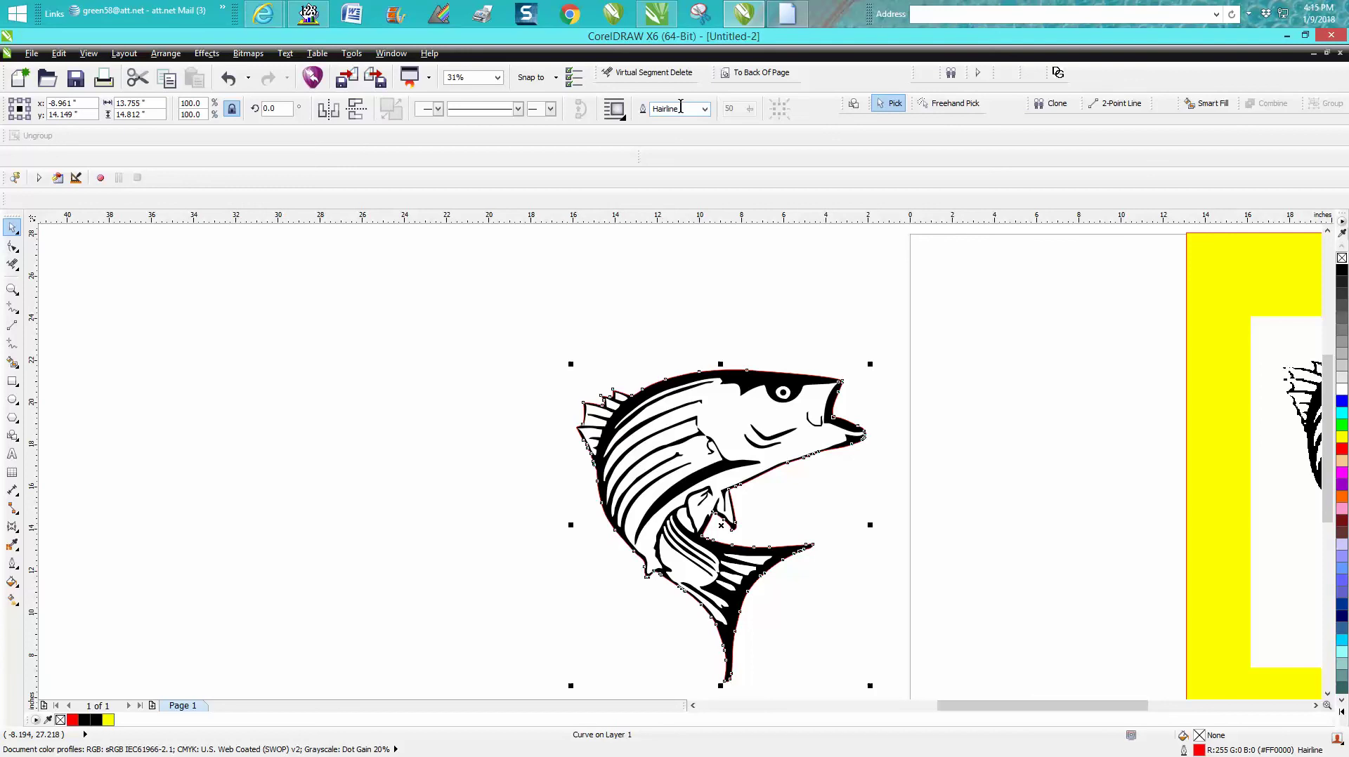
key(shift+Left)
key(shift+Left)
key(shift+Left)
key(shift+Left)
key(shift+Left)
key(shift+Left)
key(shift+Left)
key(shift+Left)
key(shift+Left)
key(shift+Left)
key(shift+Left)
key(shift+Left)
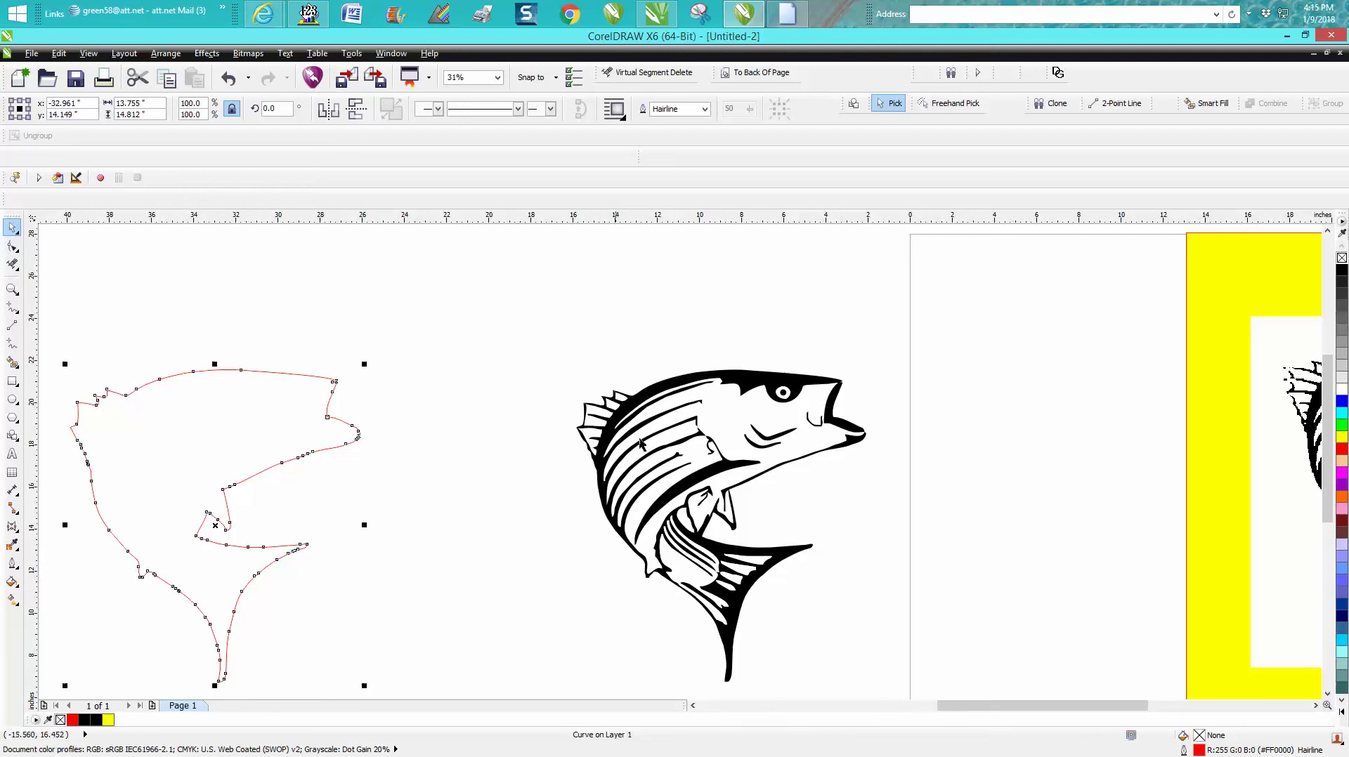
drag(559, 335, 869, 690)
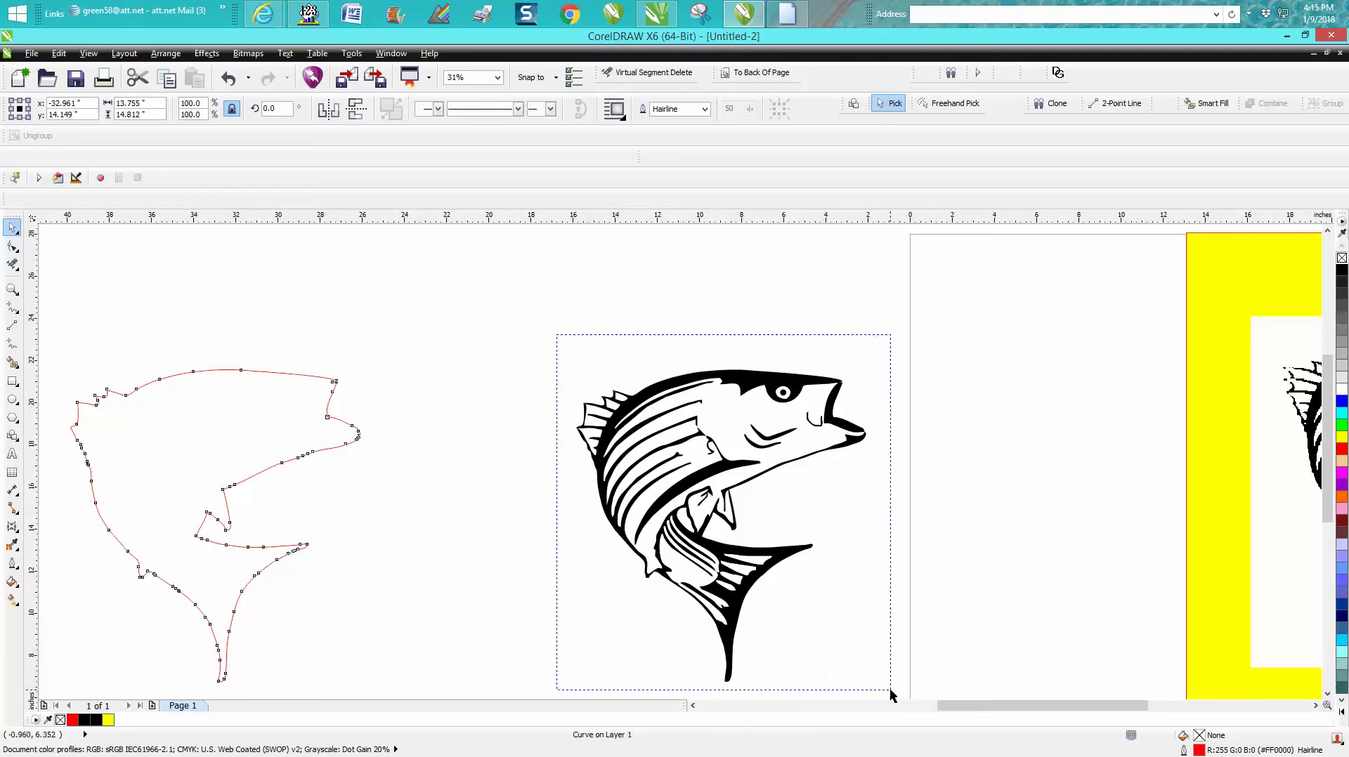
drag(889, 688, 889, 690)
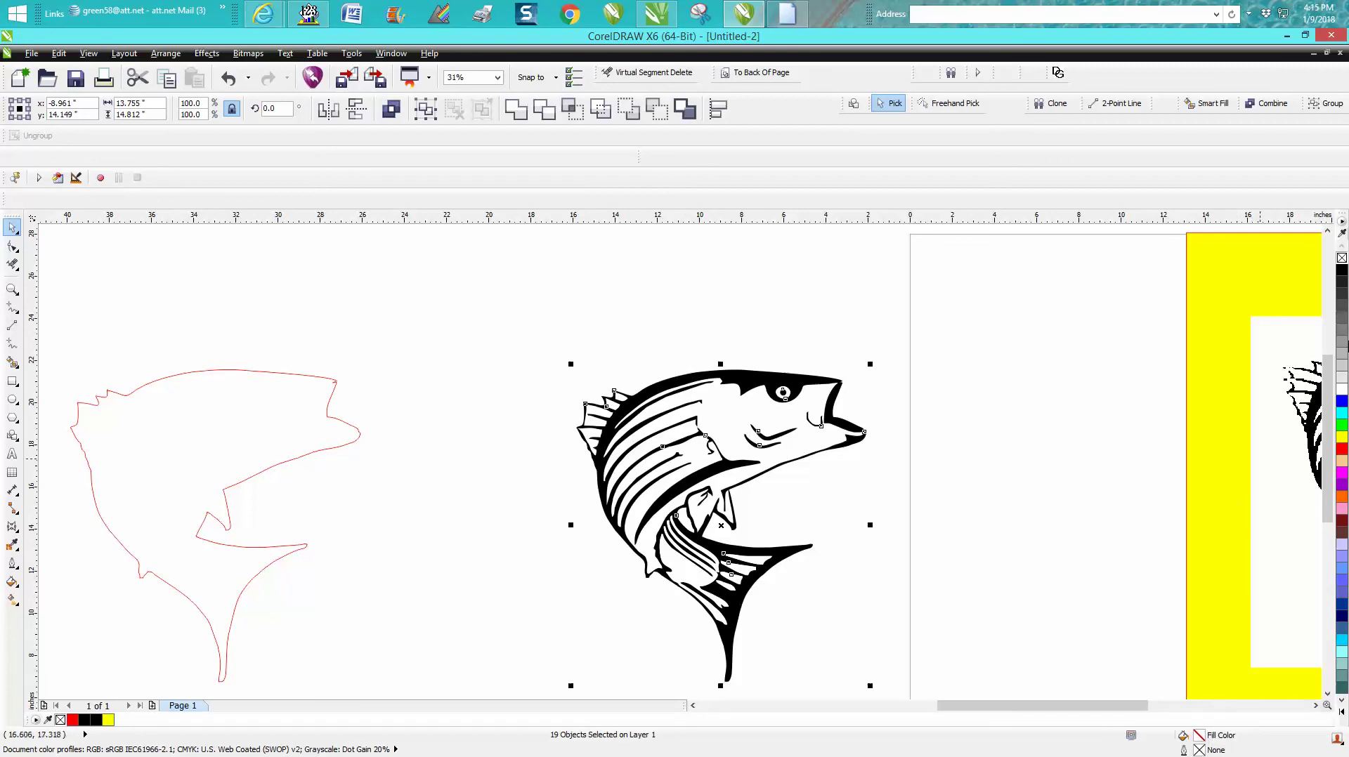
Try no fill with red outlines on the fish objects, then refill them black.
click(1341, 259)
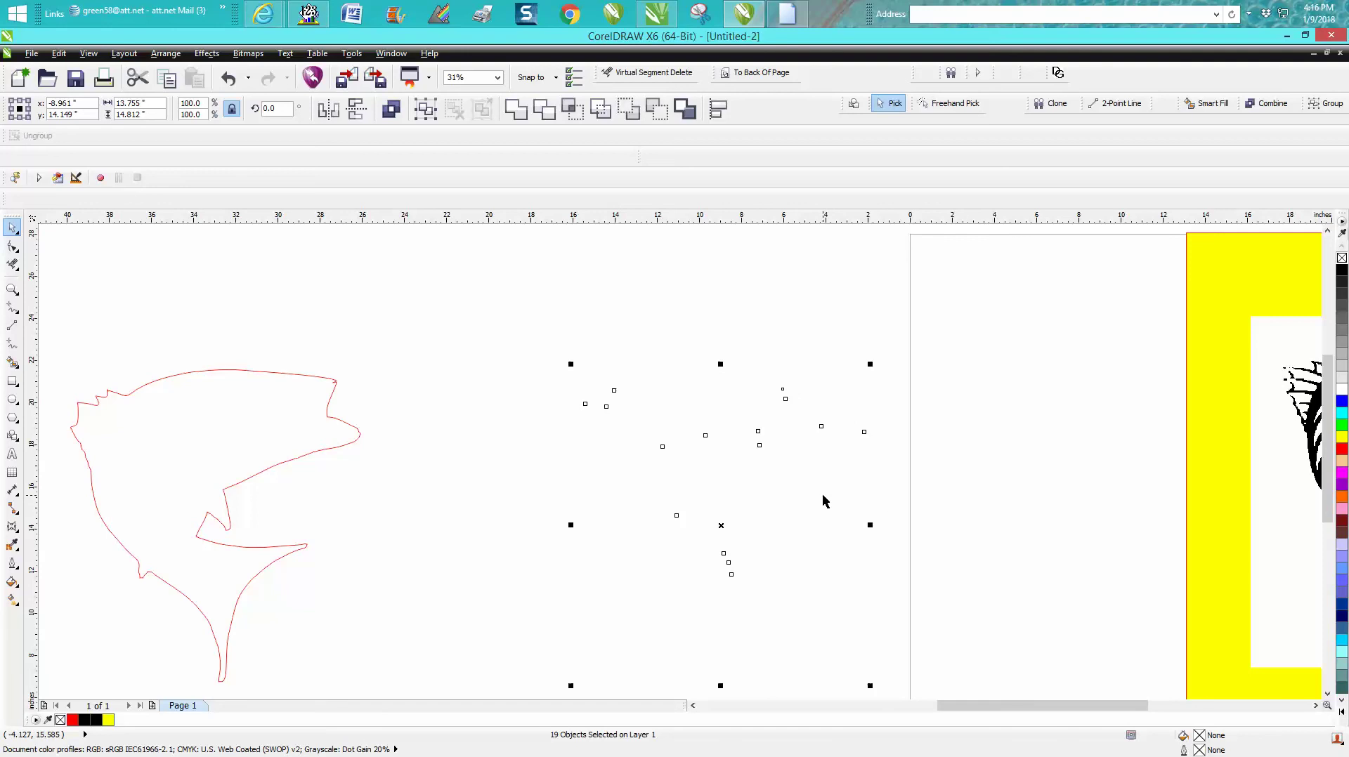
right_click(1341, 452)
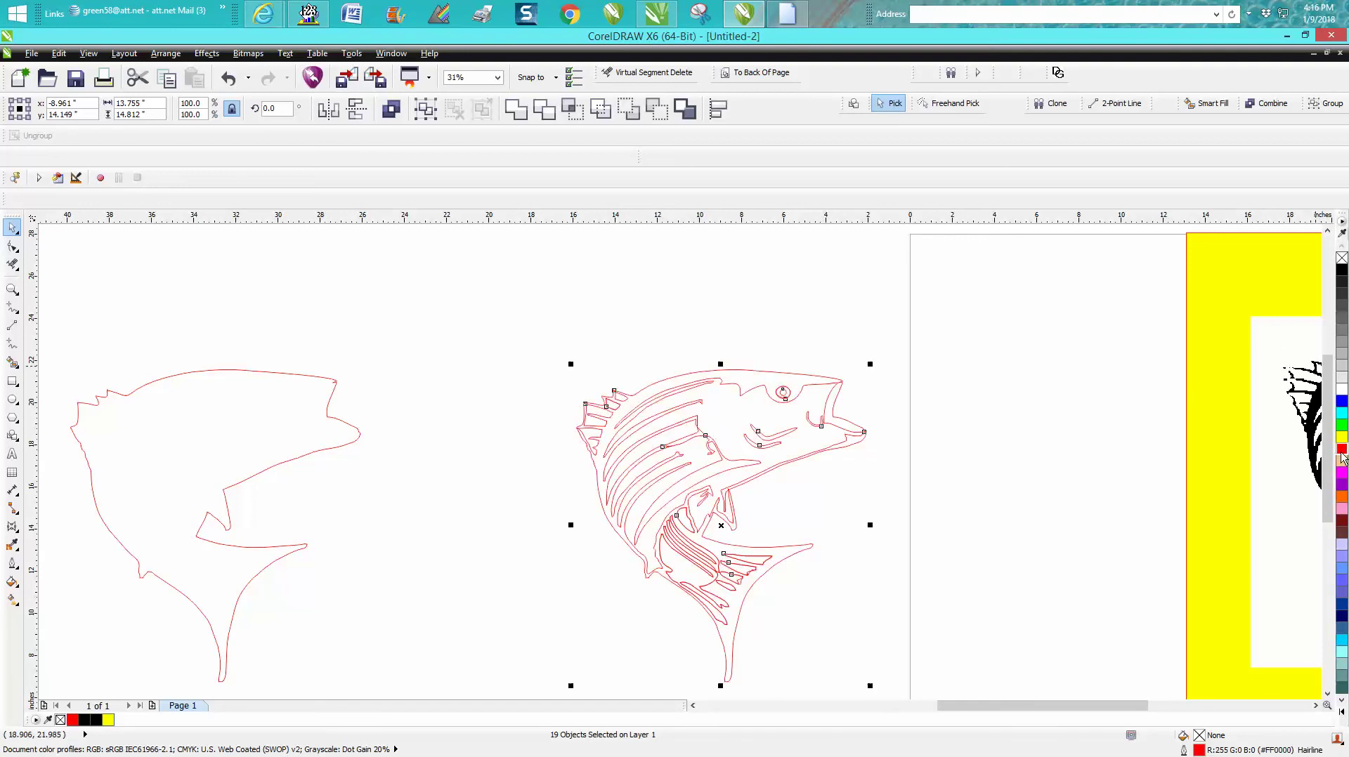
click(1341, 271)
right_click(1341, 257)
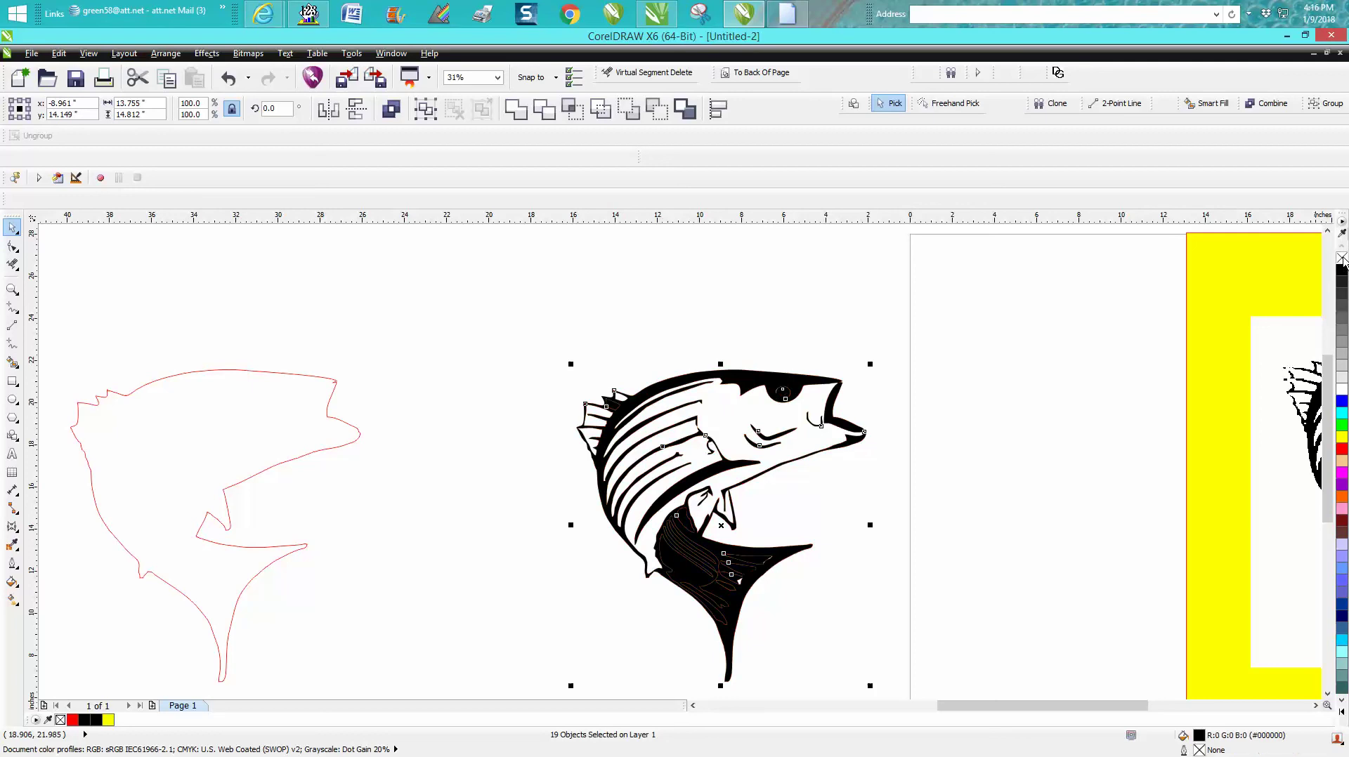
Undo four times to restore the black fish, then shift the red traced outline onto it.
click(228, 78)
click(228, 78)
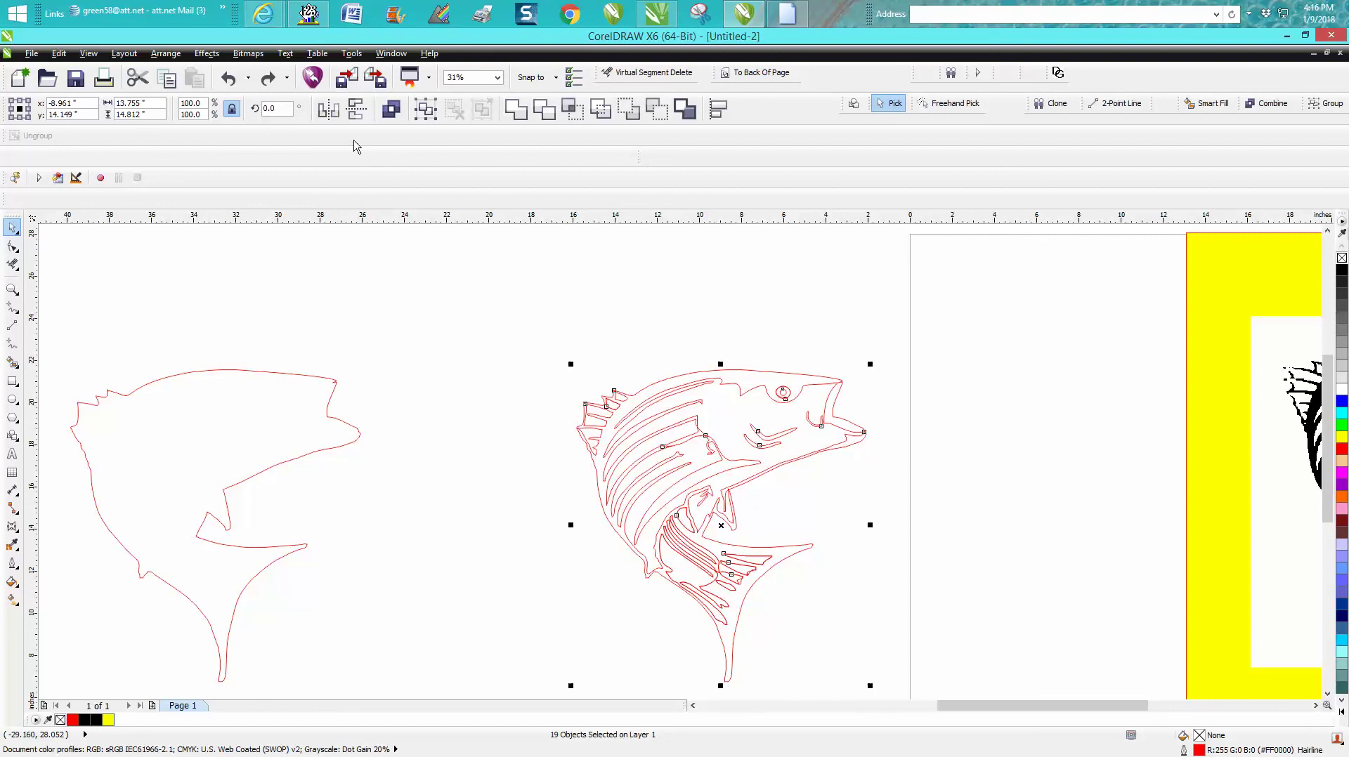
click(228, 78)
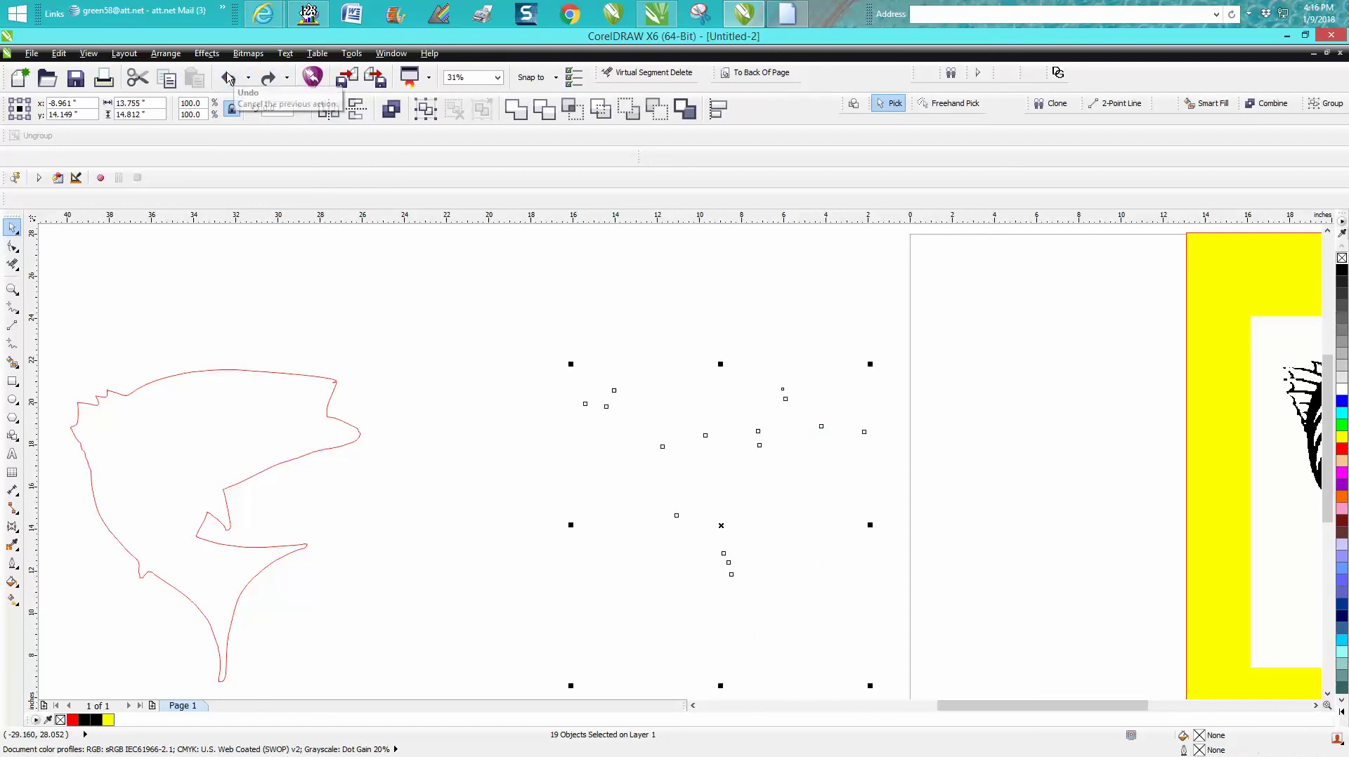
click(229, 78)
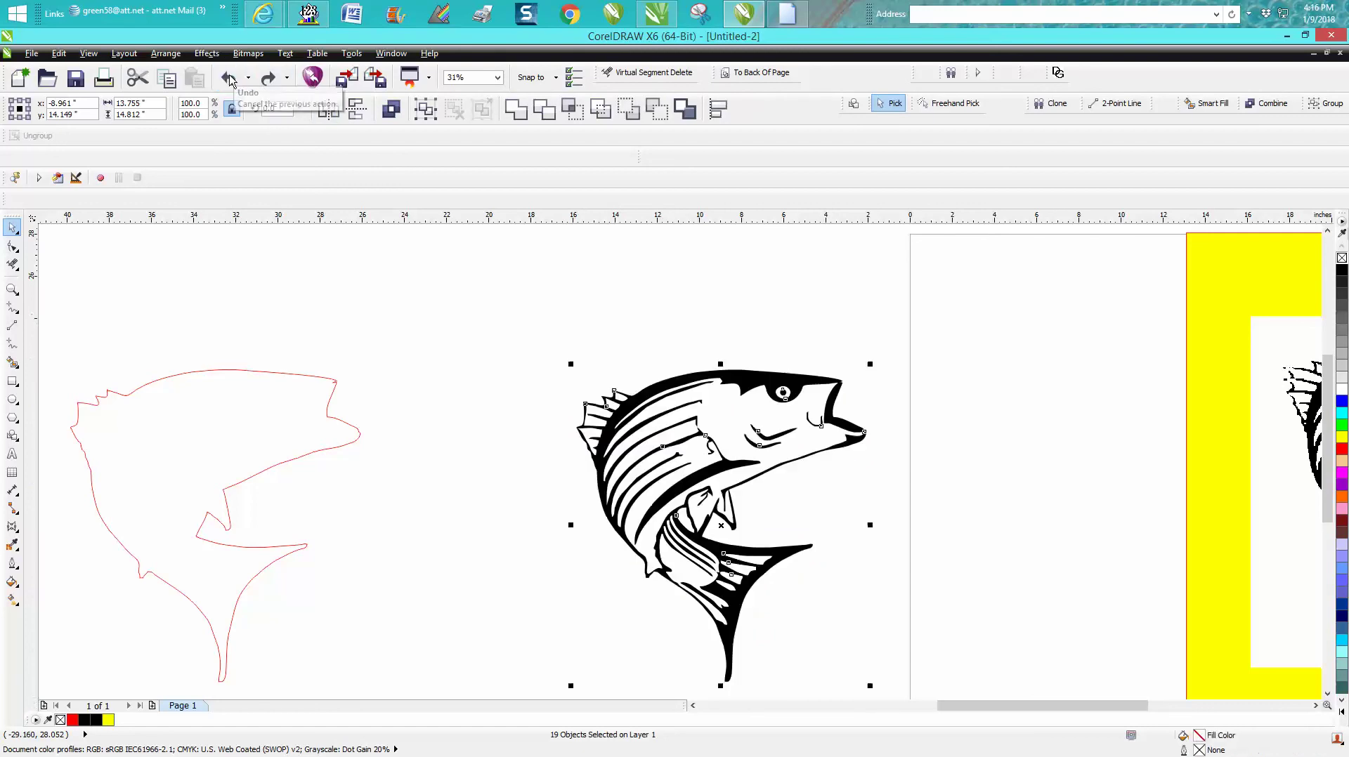
click(350, 439)
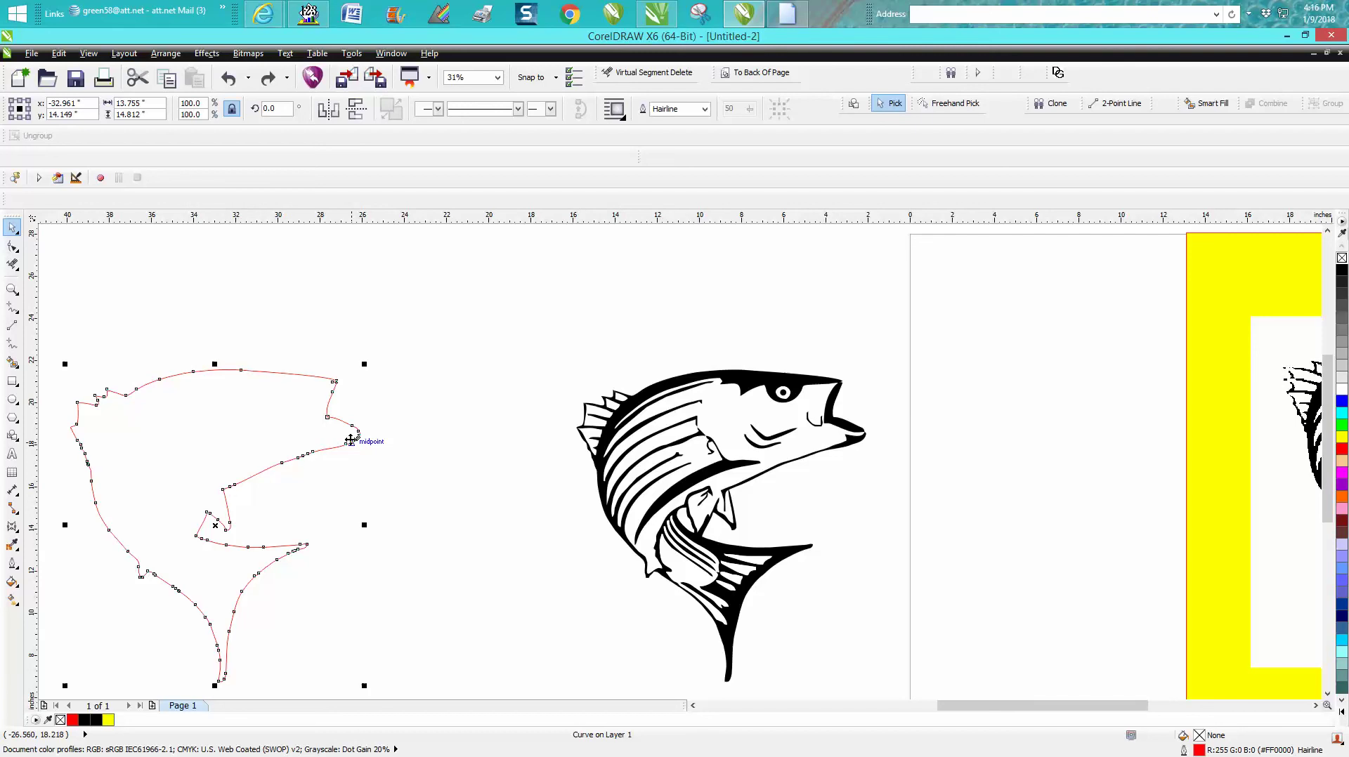
key(ctrl+shift+z)
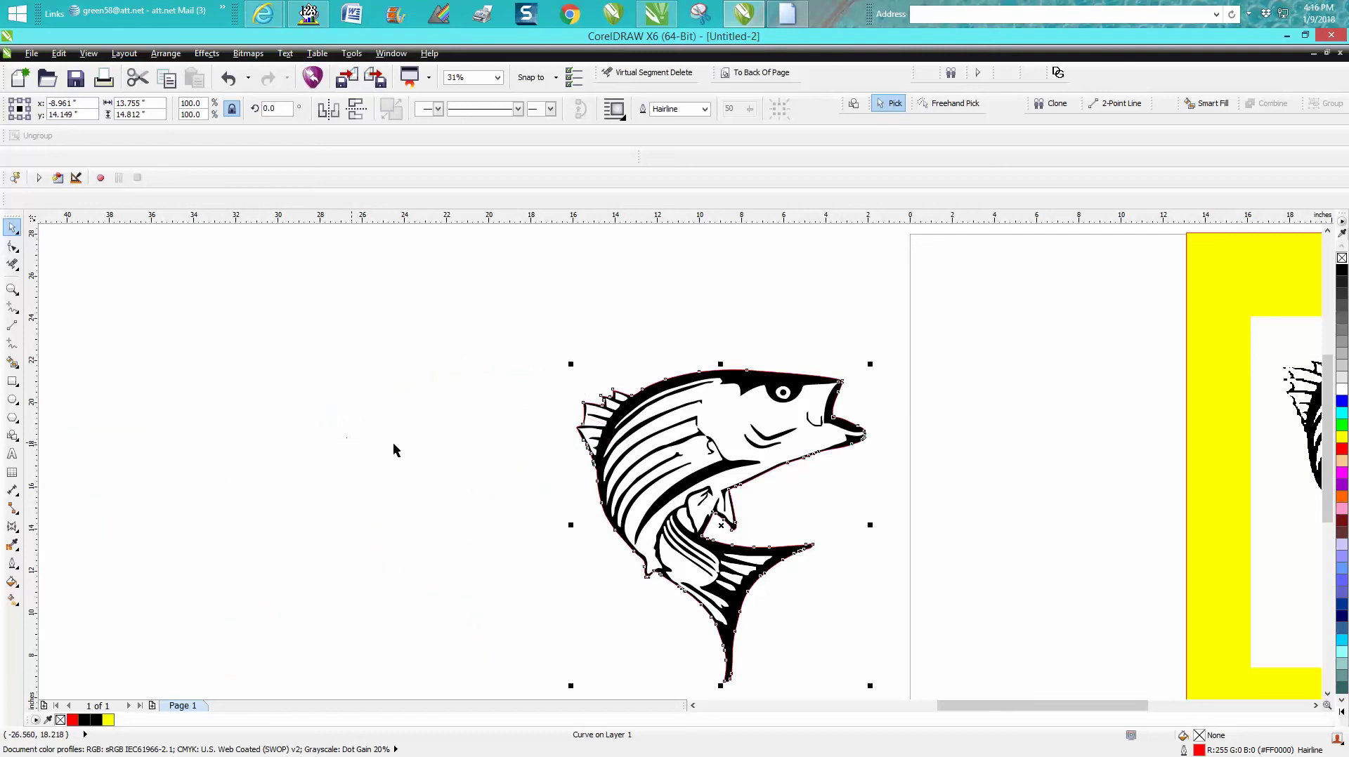
Drag the yellow frame rectangle left behind the traced fish and zoom in on both.
scroll(597, 498, down, 2)
click(915, 488)
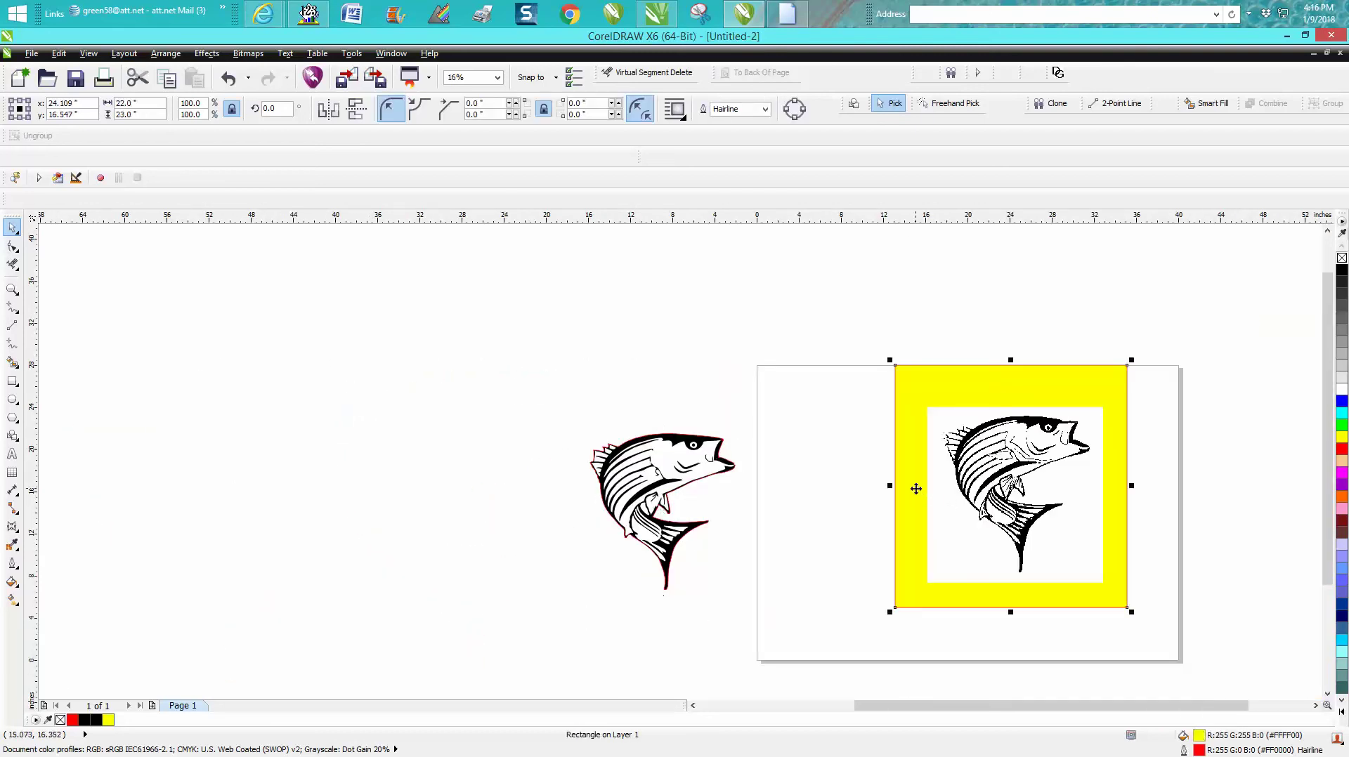
drag(915, 488, 578, 520)
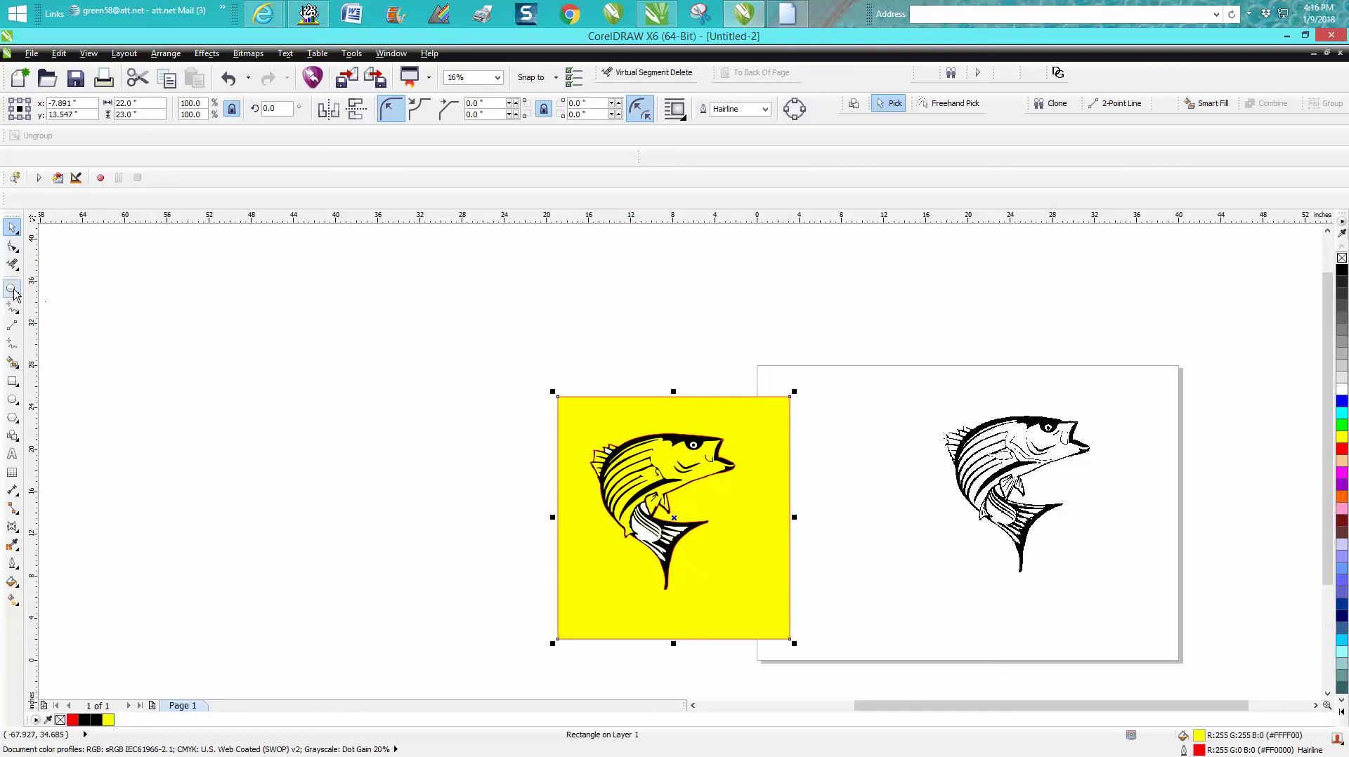
click(12, 290)
drag(545, 402, 829, 590)
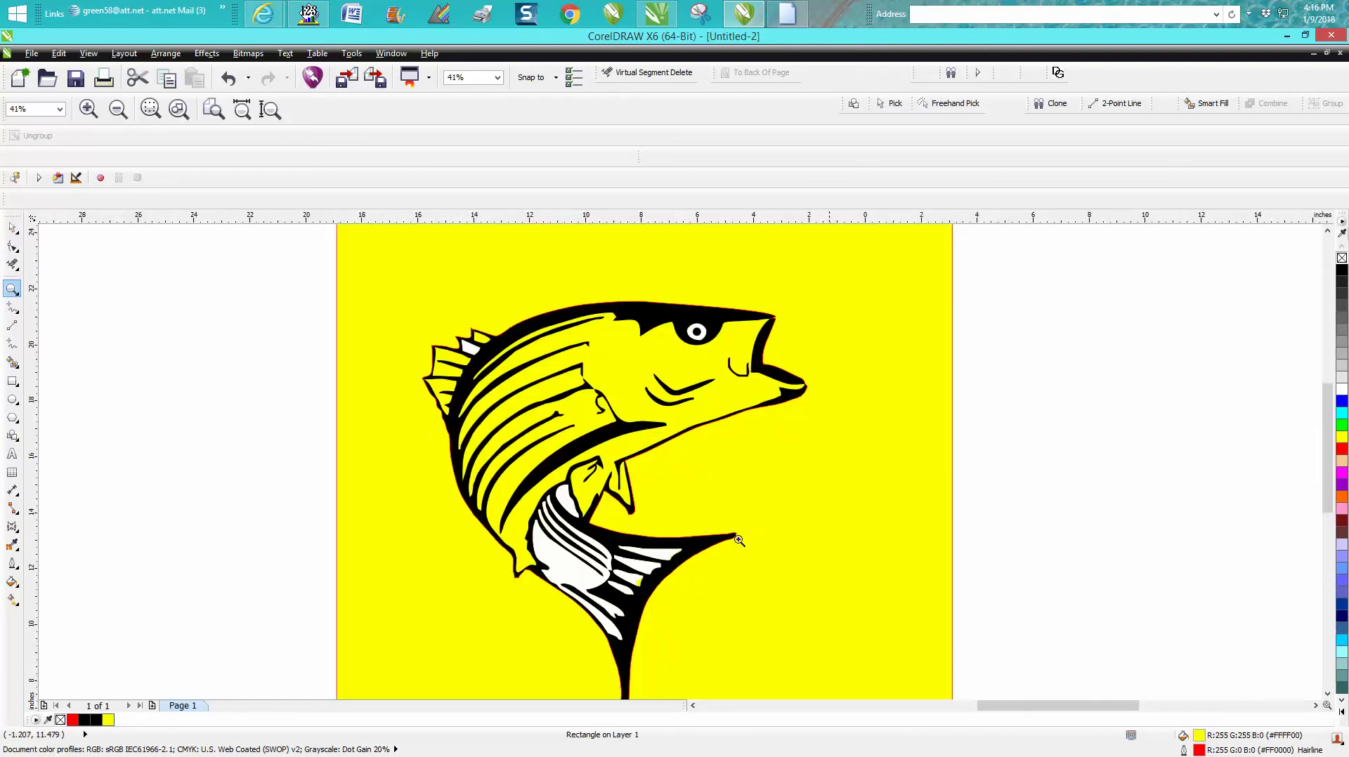
click(12, 229)
Select the red traced curve and try dragging it off the fish, then undo the move.
click(81, 271)
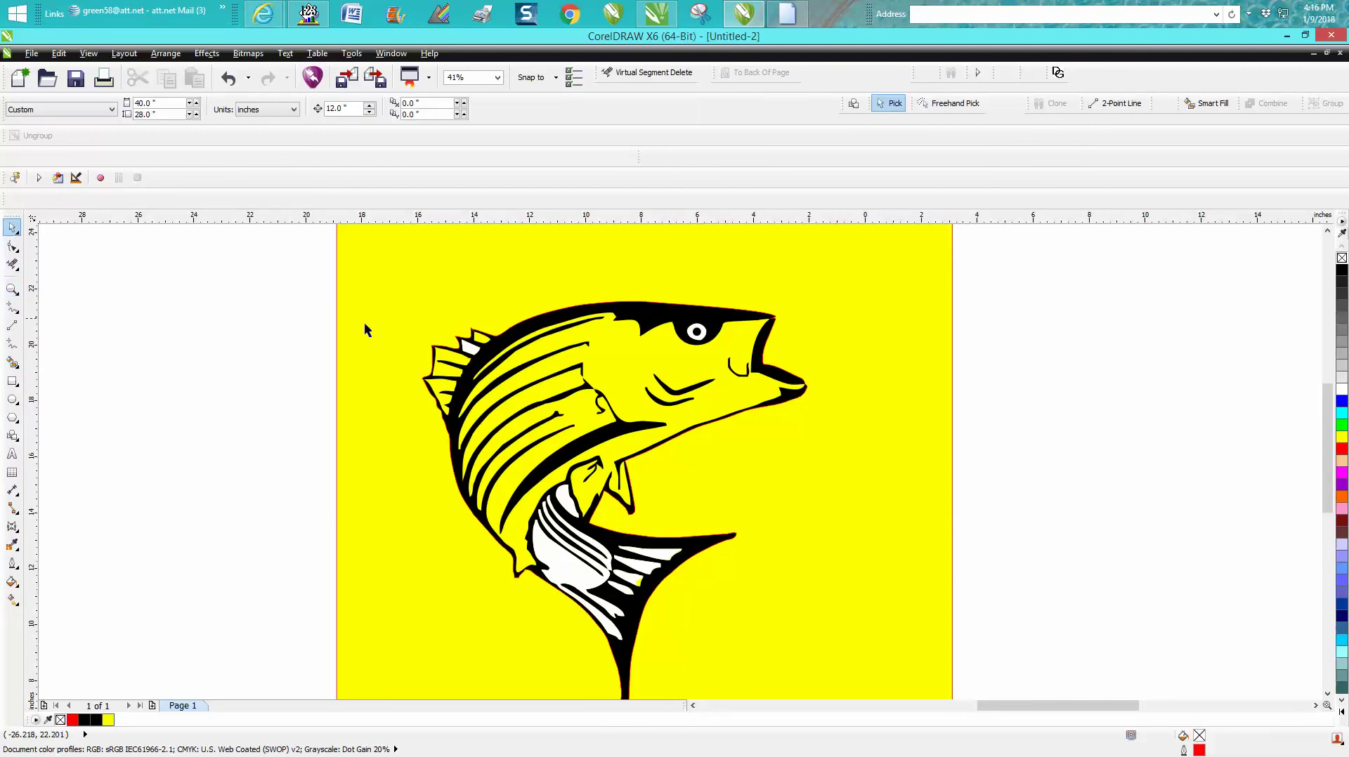
click(472, 355)
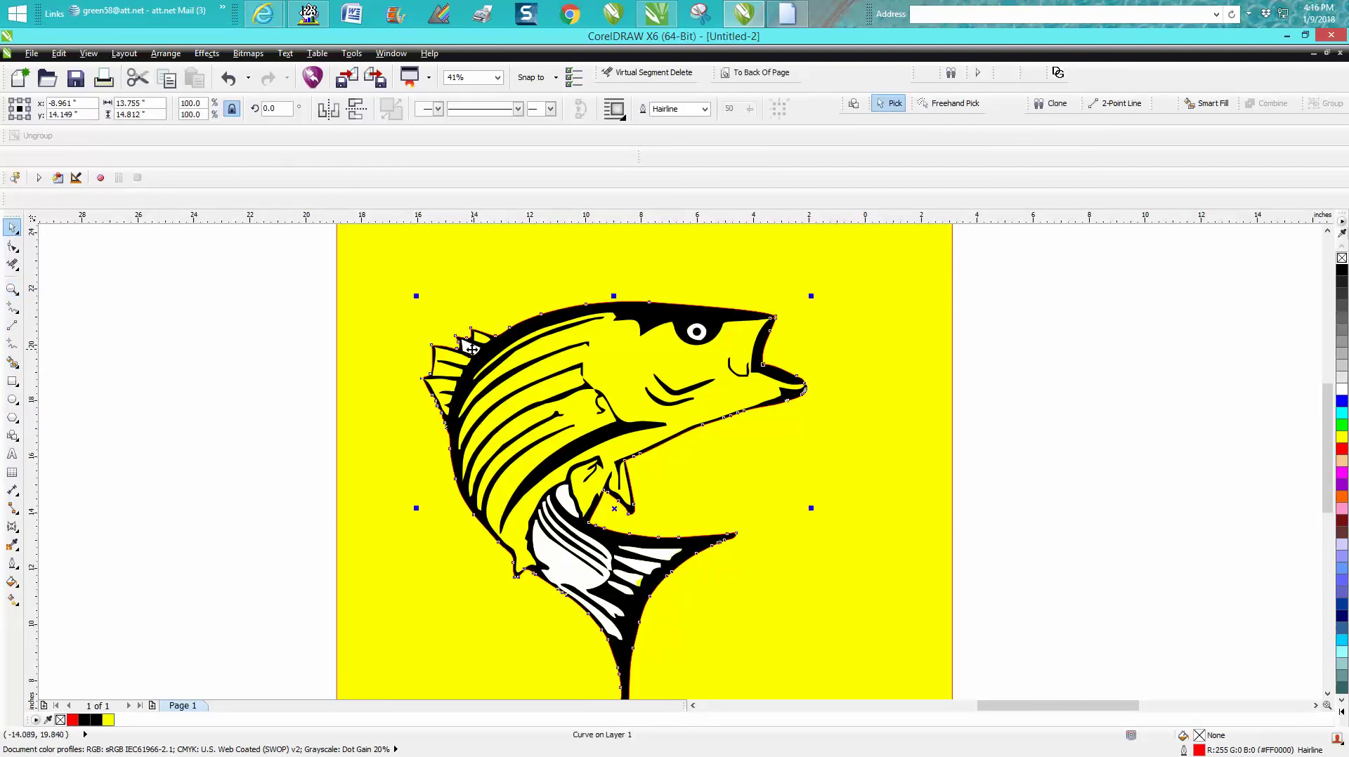
click(166, 54)
click(115, 265)
click(115, 265)
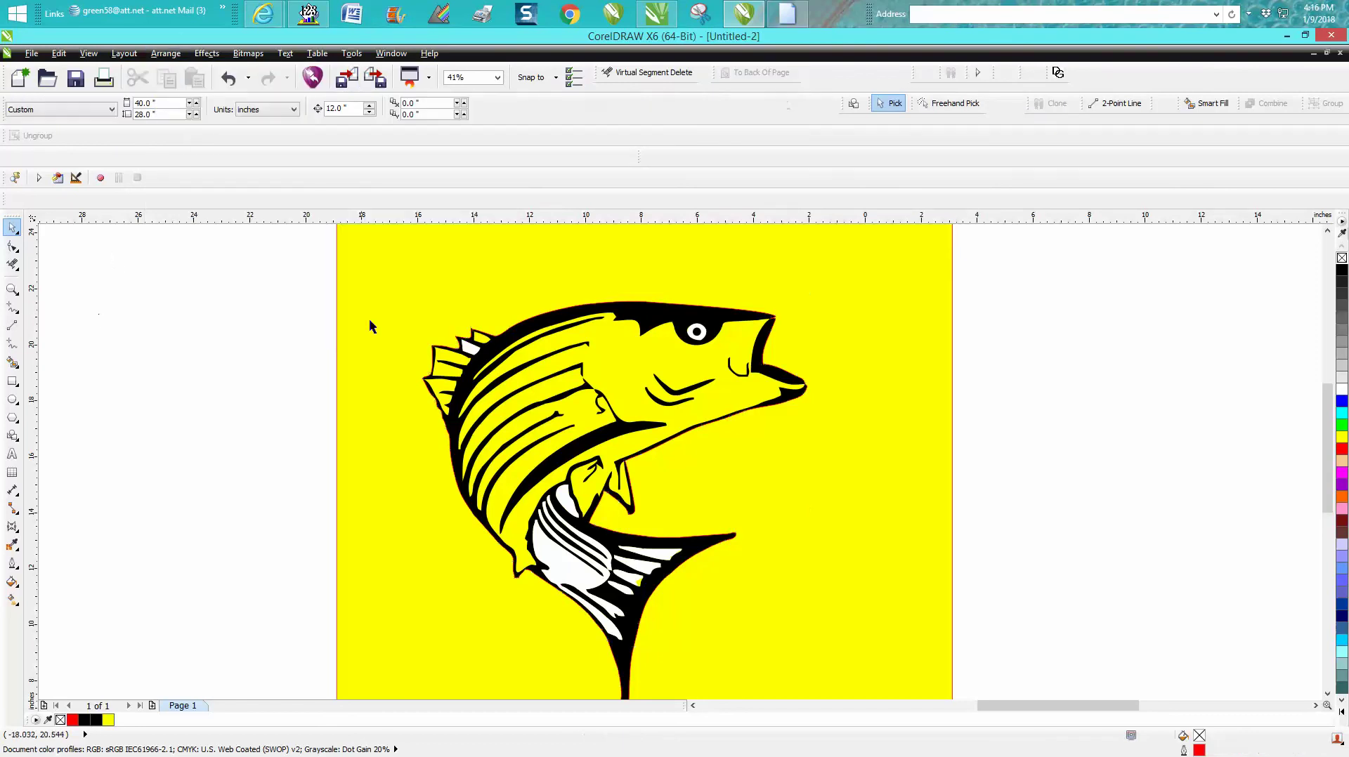
click(465, 348)
drag(465, 346, 709, 350)
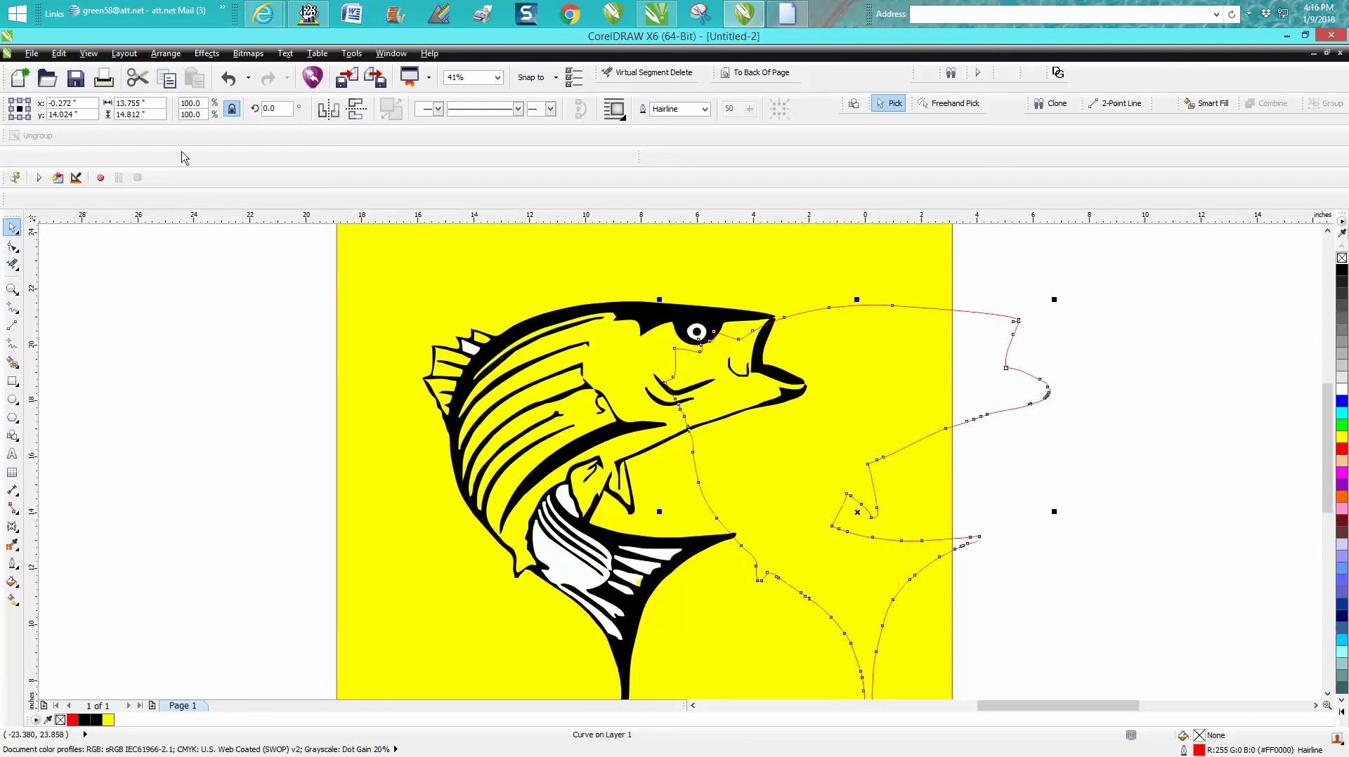
click(228, 78)
click(301, 256)
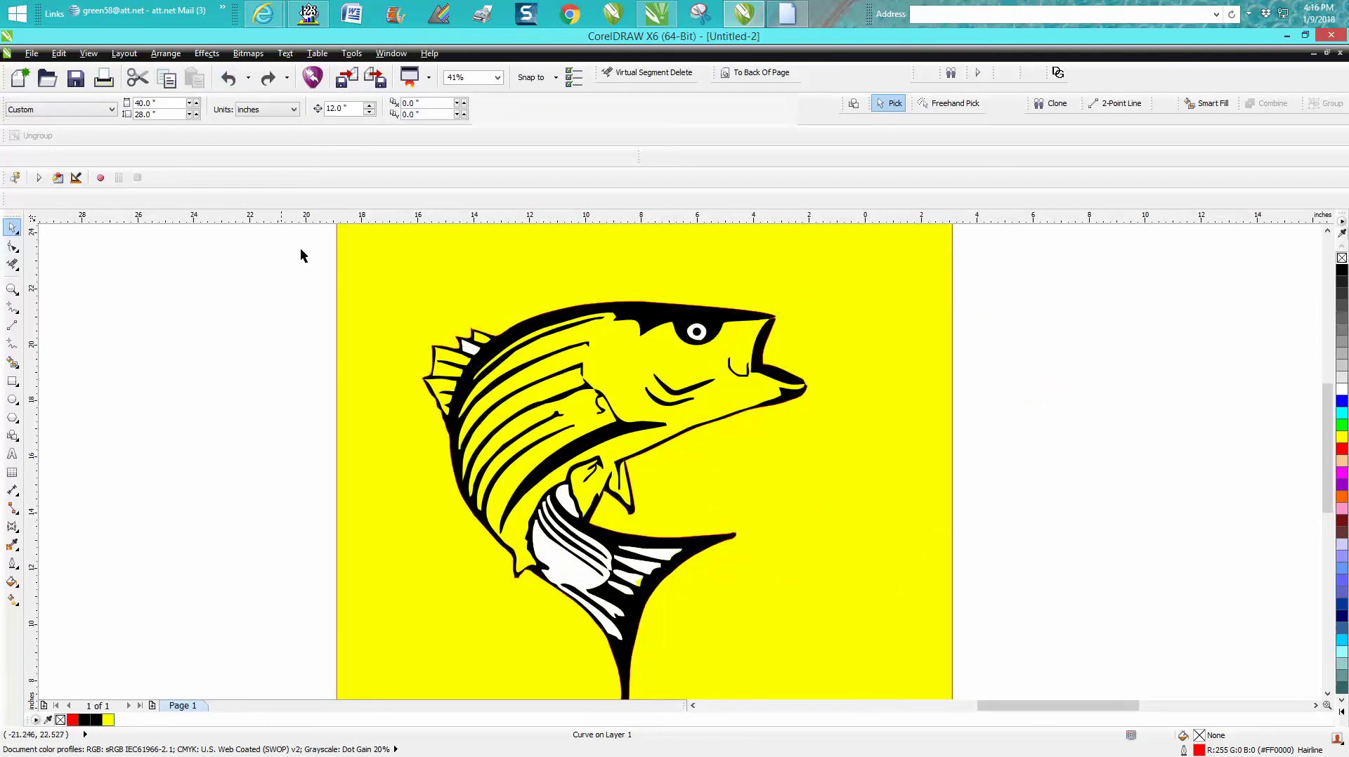
Set the nudge distance to 20 and nudge the red curve 20 inches right.
double_click(338, 109)
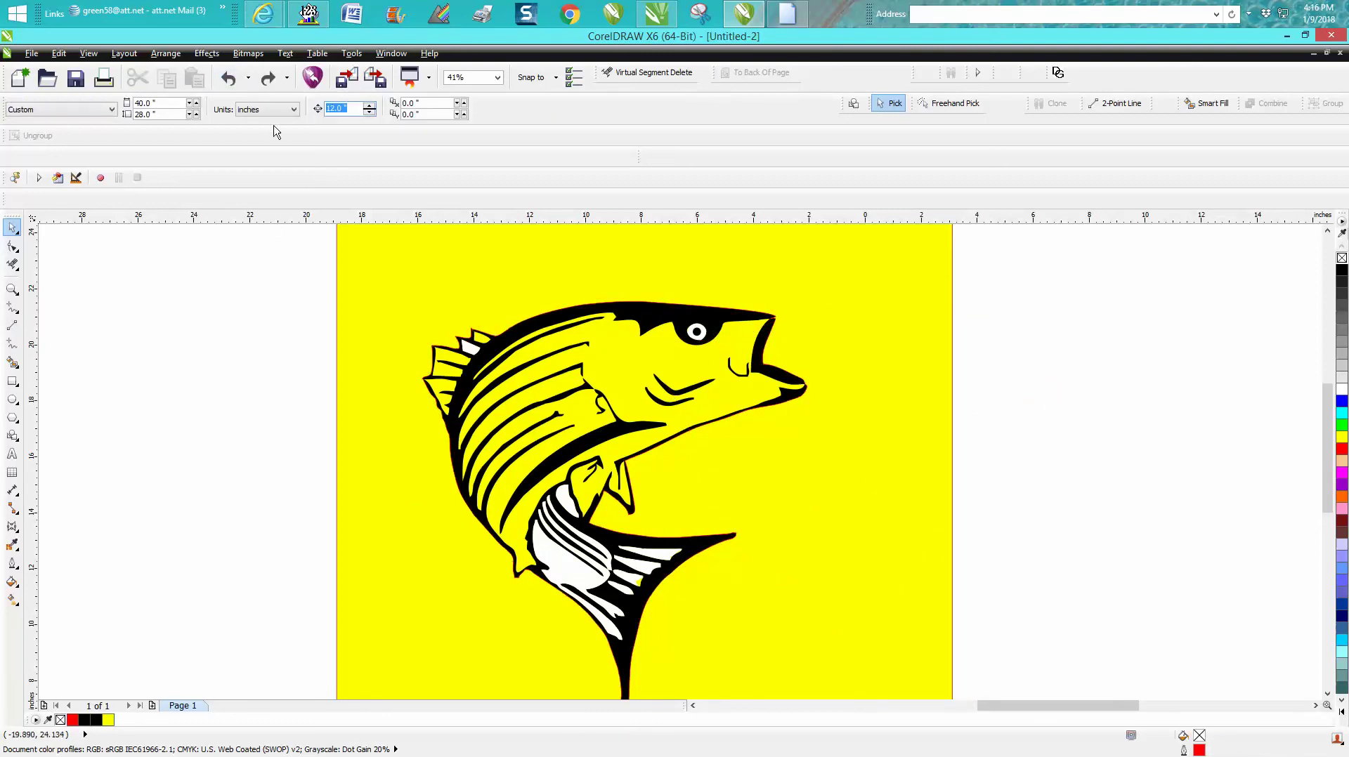
text(20)
click(621, 369)
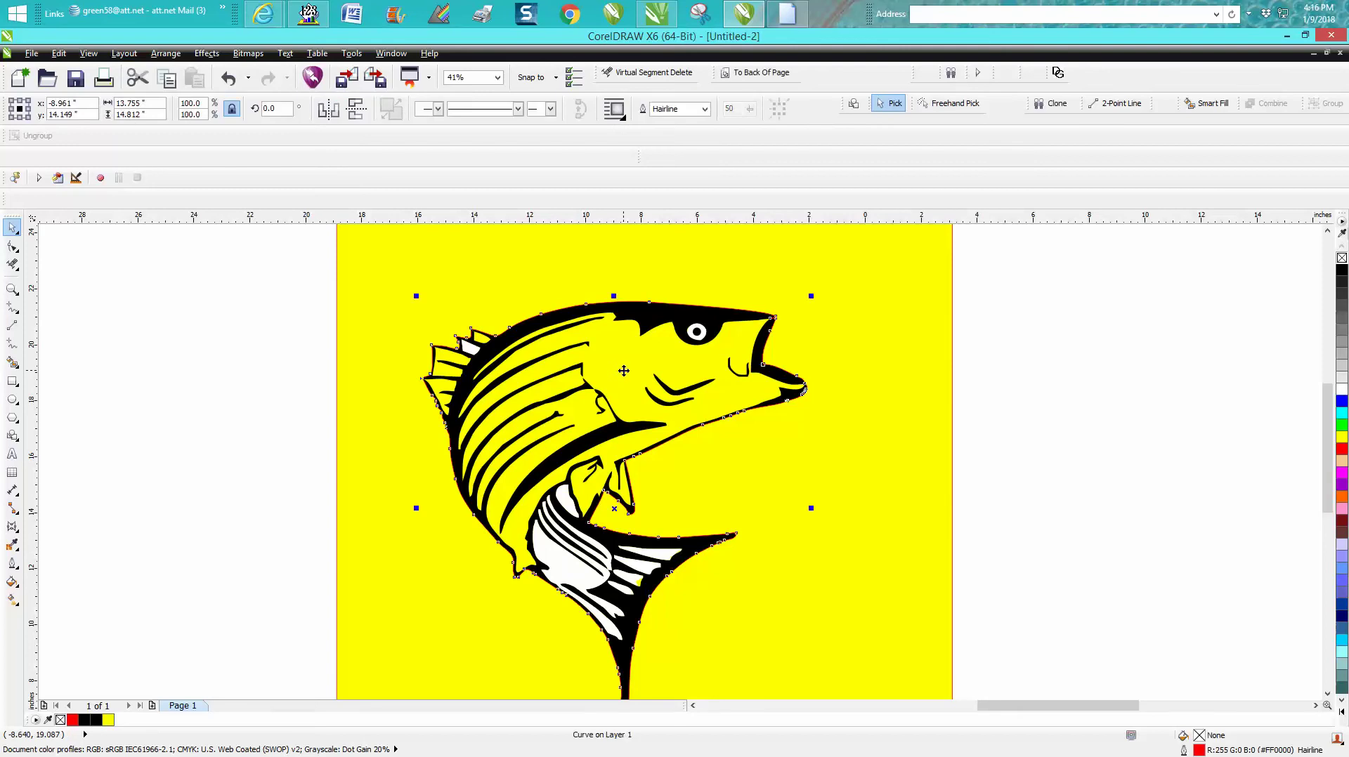
key(Right)
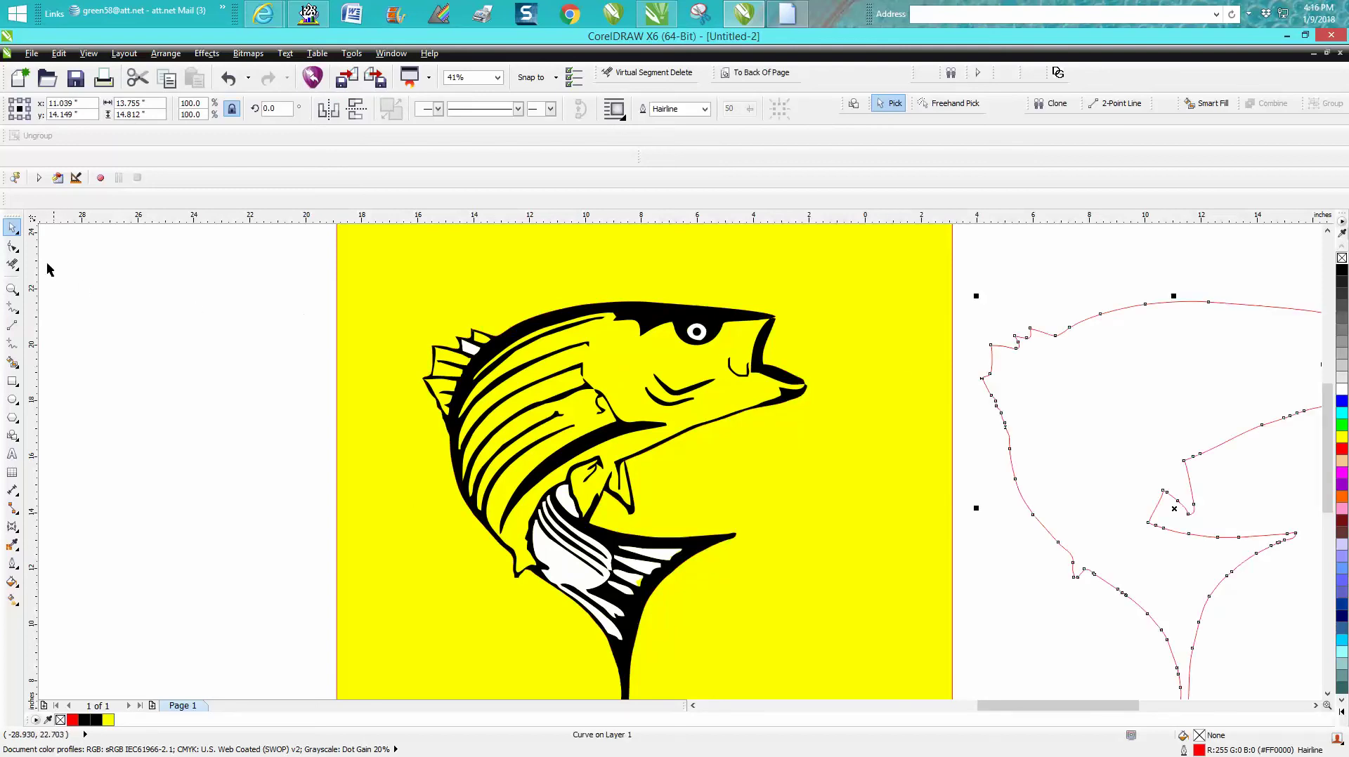
Delete the white pieces near the fin, including the large white fin shape.
click(99, 270)
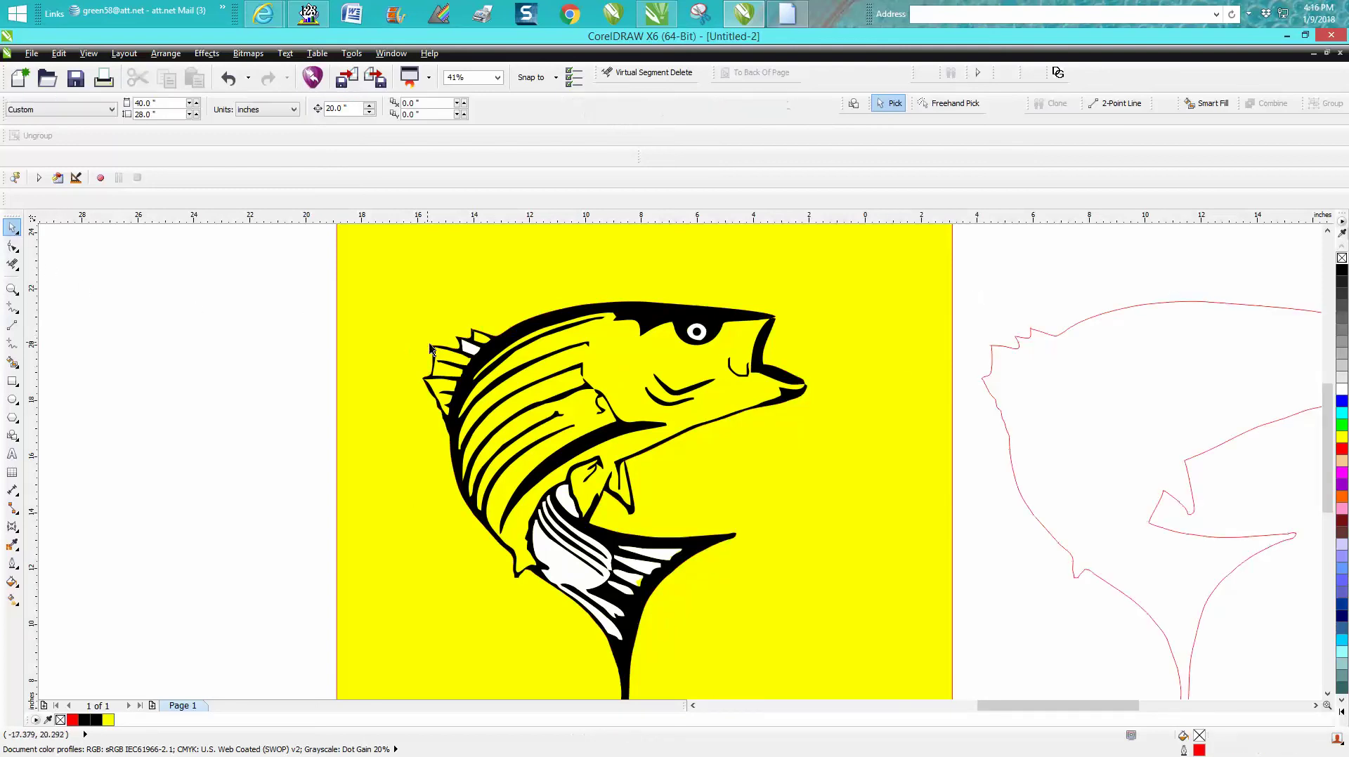
click(470, 351)
key(Delete)
click(569, 502)
key(Delete)
click(561, 568)
key(Delete)
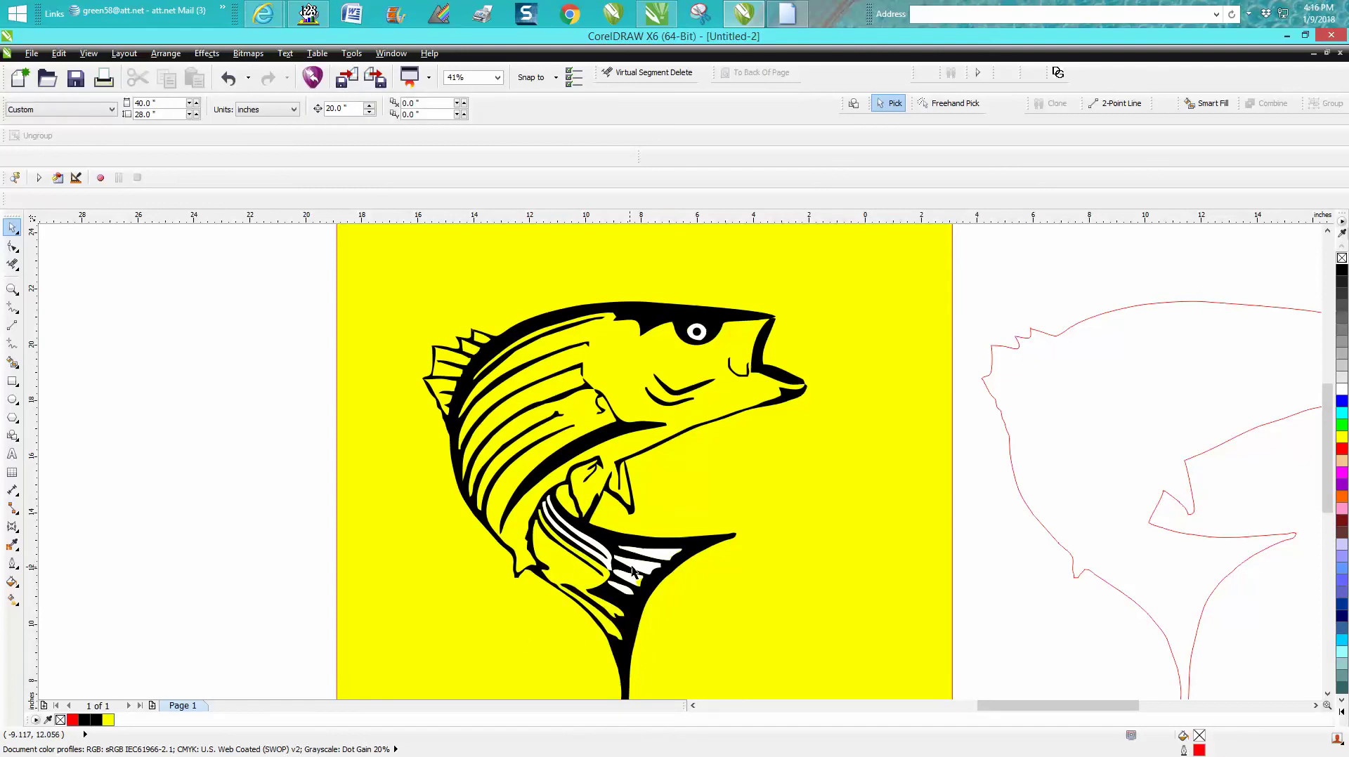
Delete the white body stripes, the small curve near the tail and the white eye ring.
click(652, 560)
key(Delete)
click(651, 572)
key(Delete)
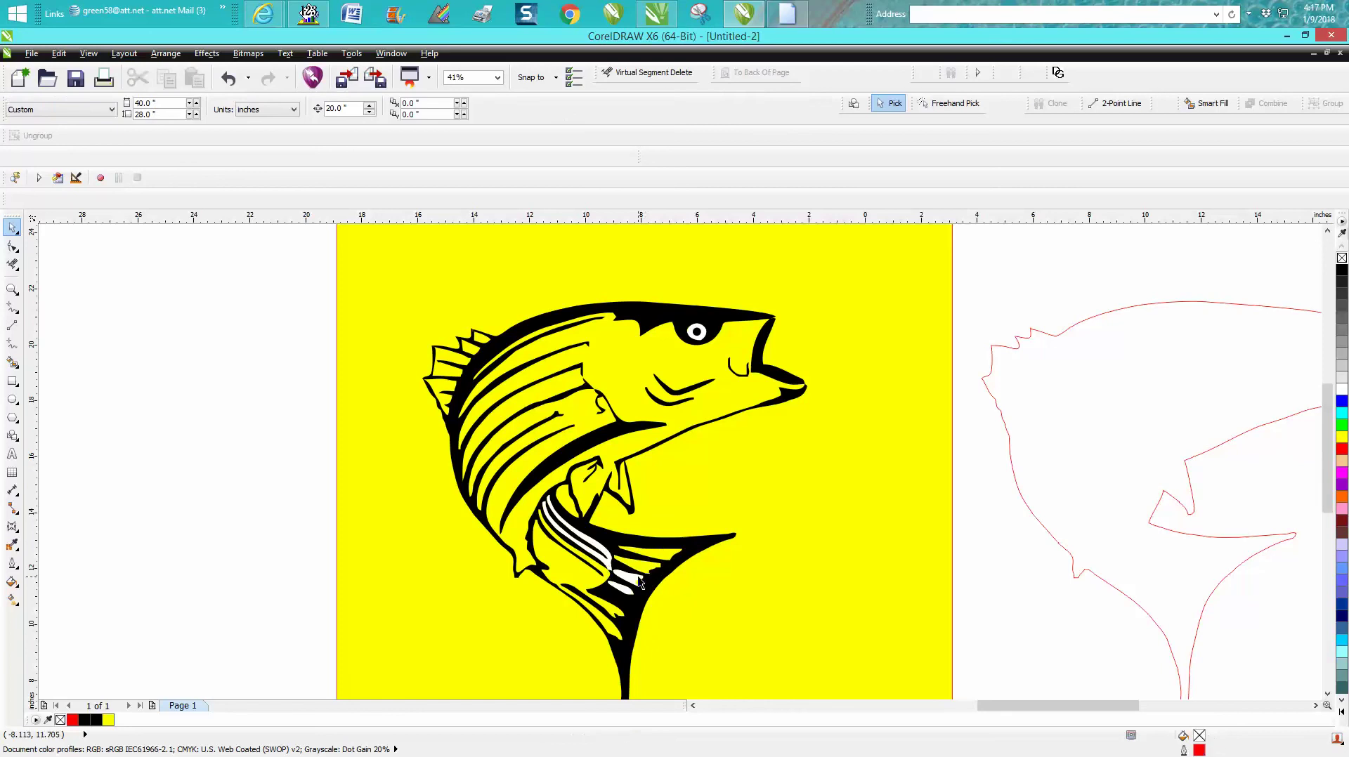
click(650, 589)
key(Delete)
click(622, 592)
key(Delete)
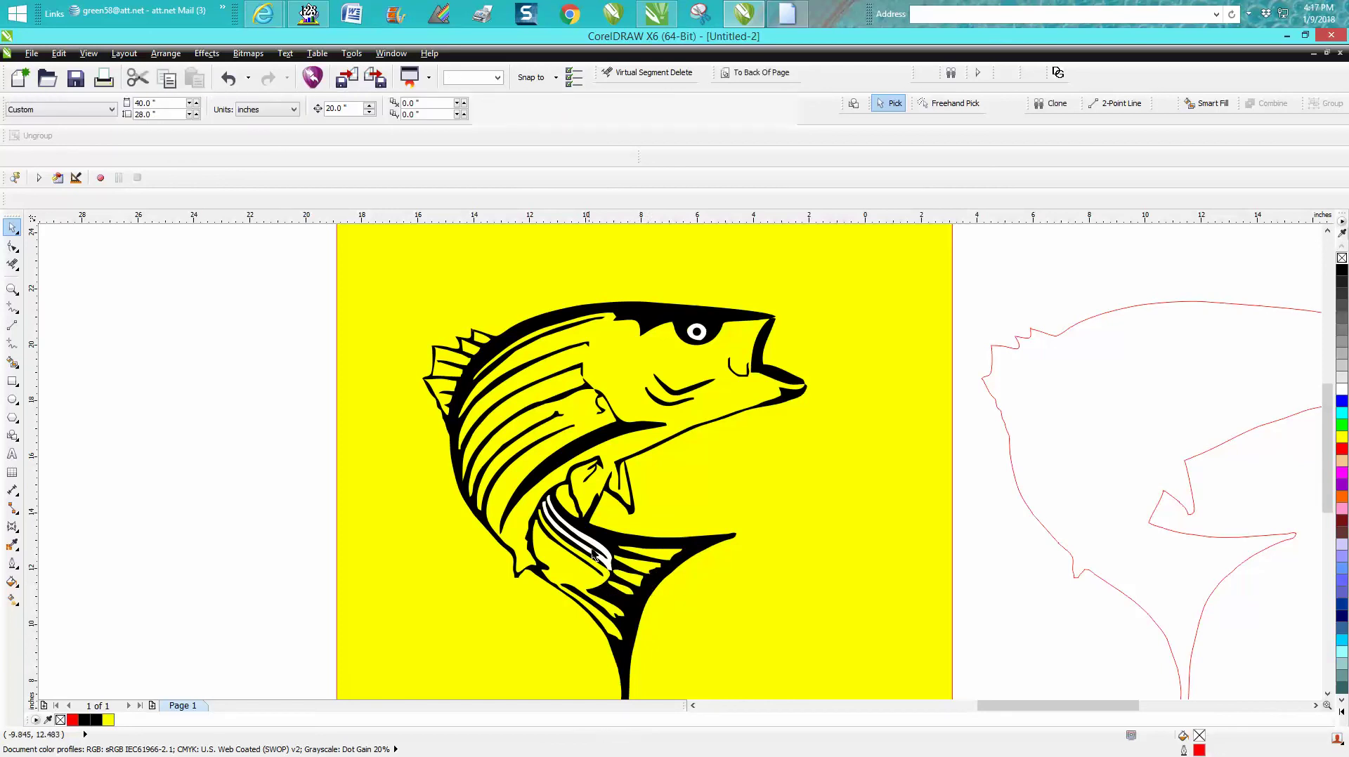
click(597, 550)
key(Delete)
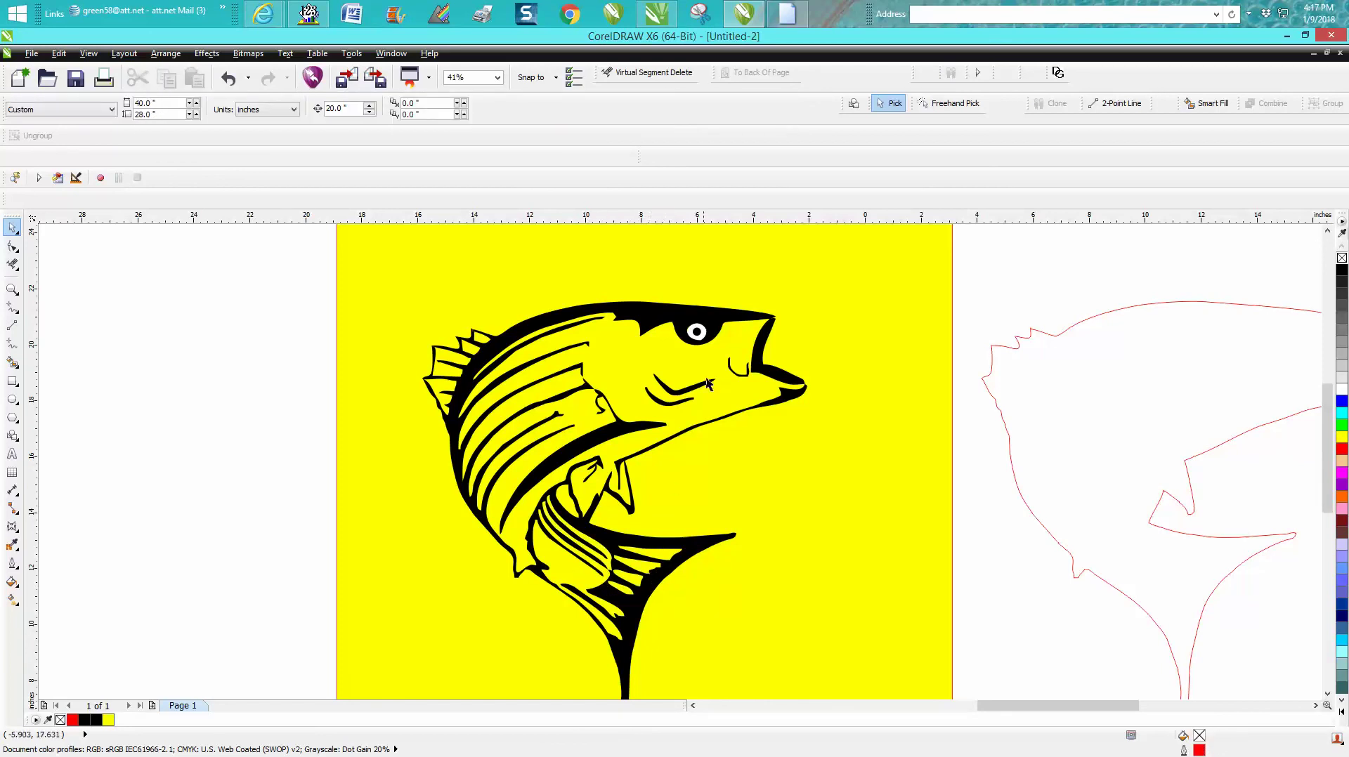
click(704, 337)
key(Delete)
Place the red outline on the fish to check alignment close up, then nudge it left off the yellow rectangle.
click(1022, 499)
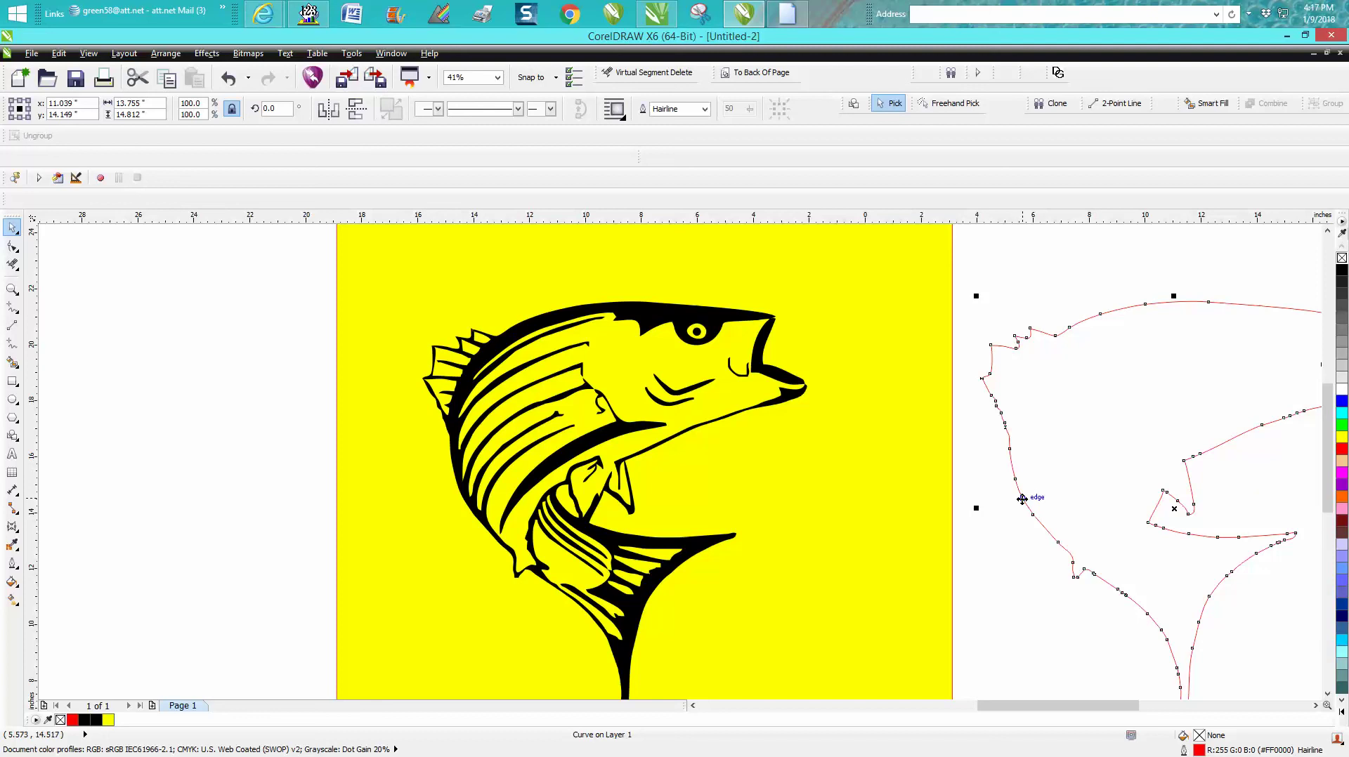
key(ctrl+z)
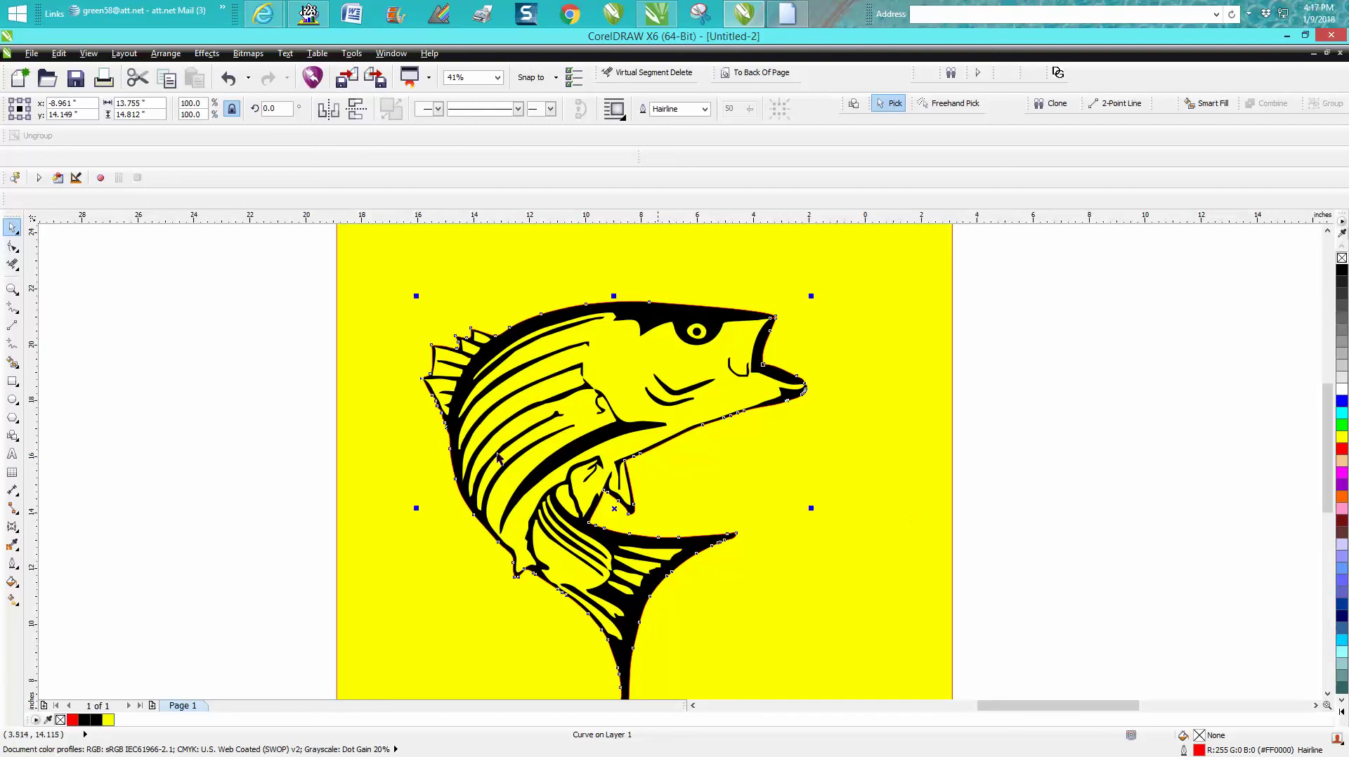
click(12, 289)
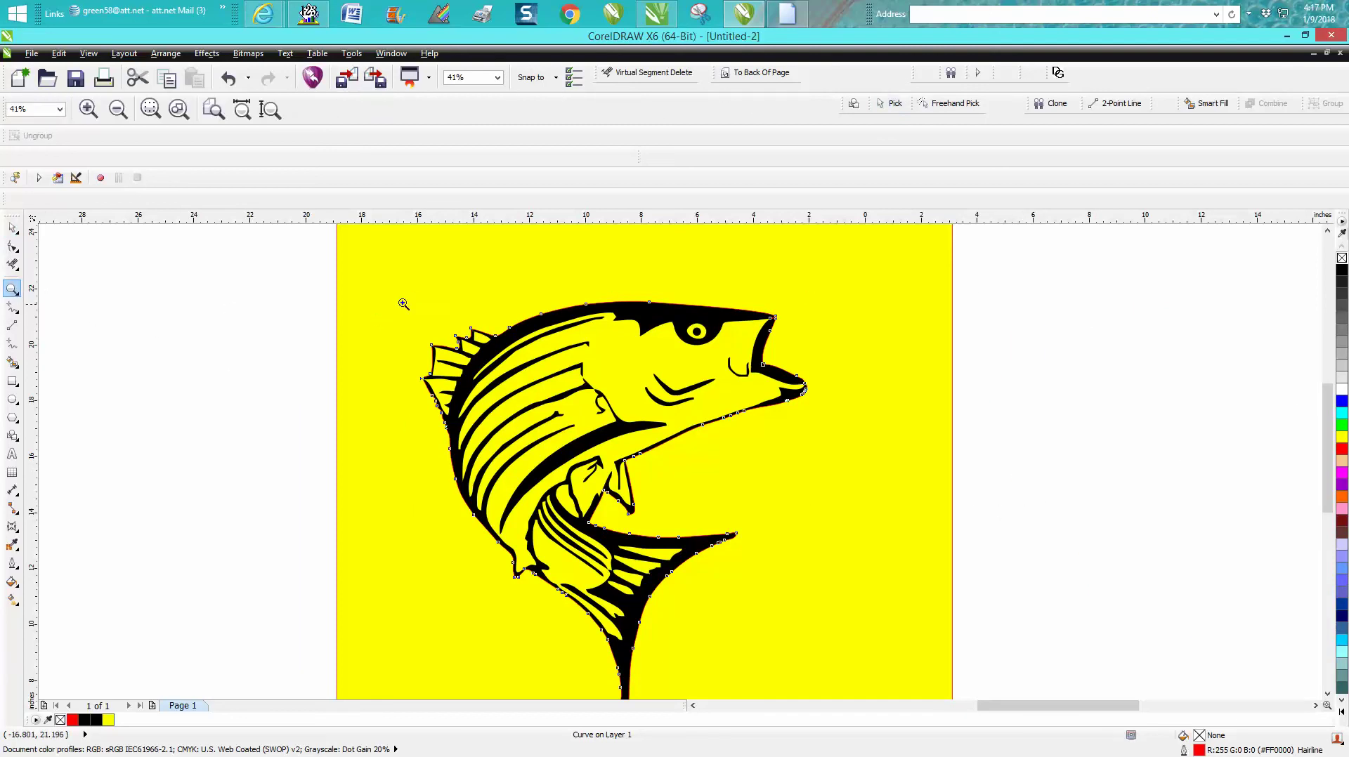
drag(401, 302, 953, 403)
scroll(857, 397, down, 4)
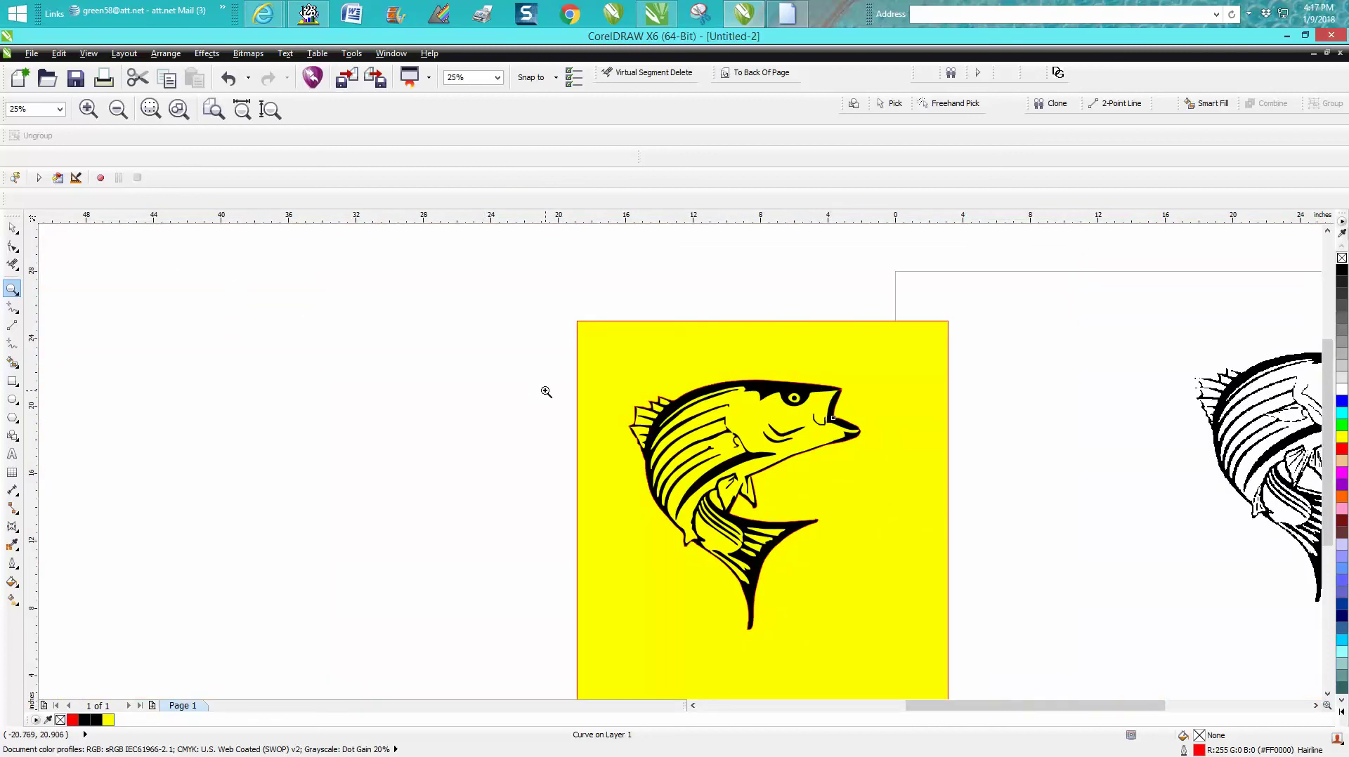
key(Left)
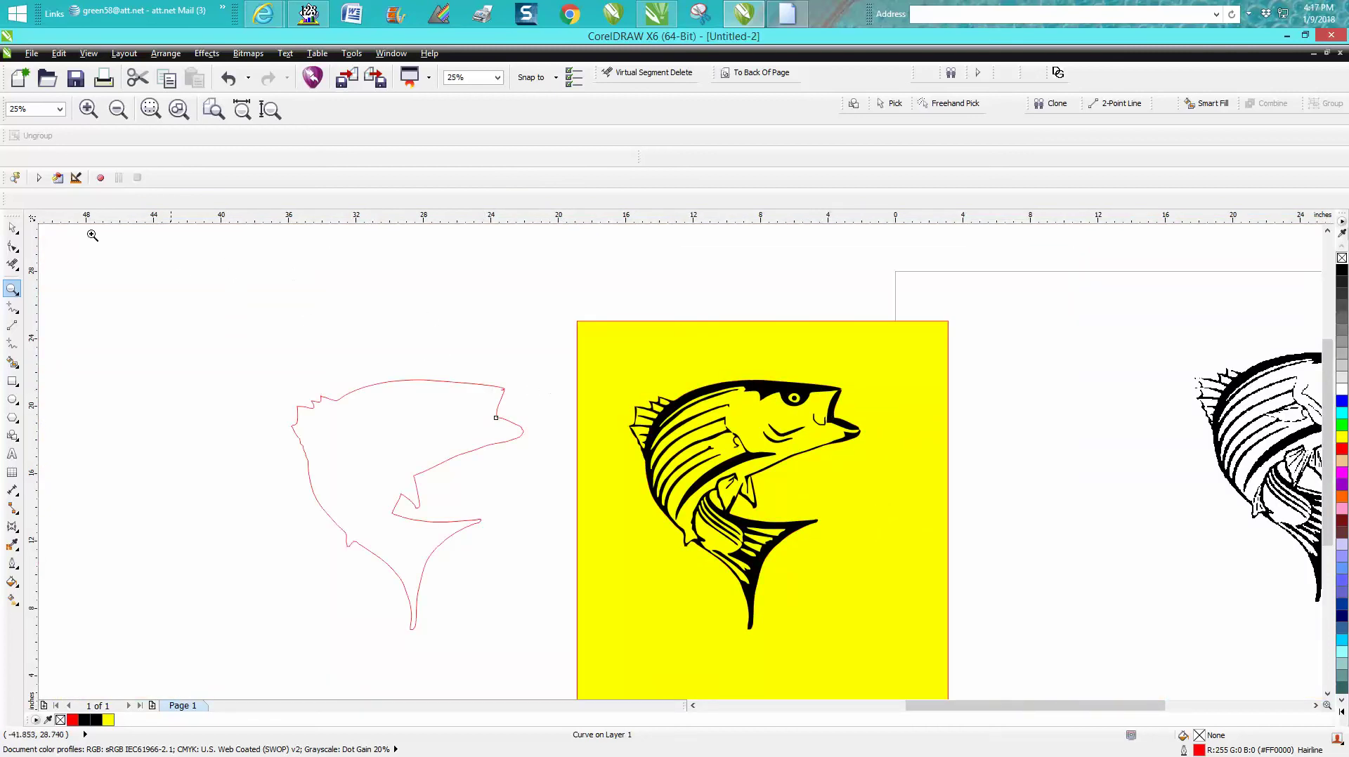
click(12, 227)
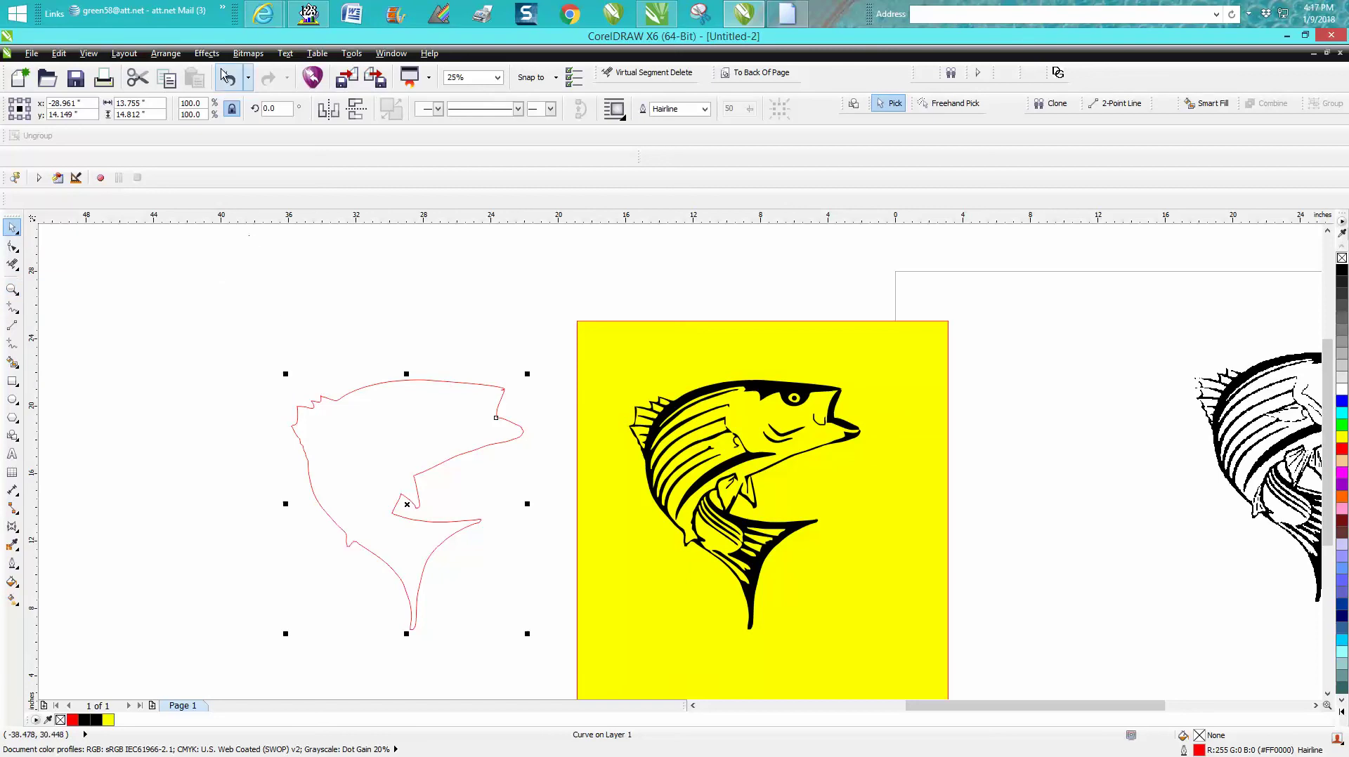
click(207, 54)
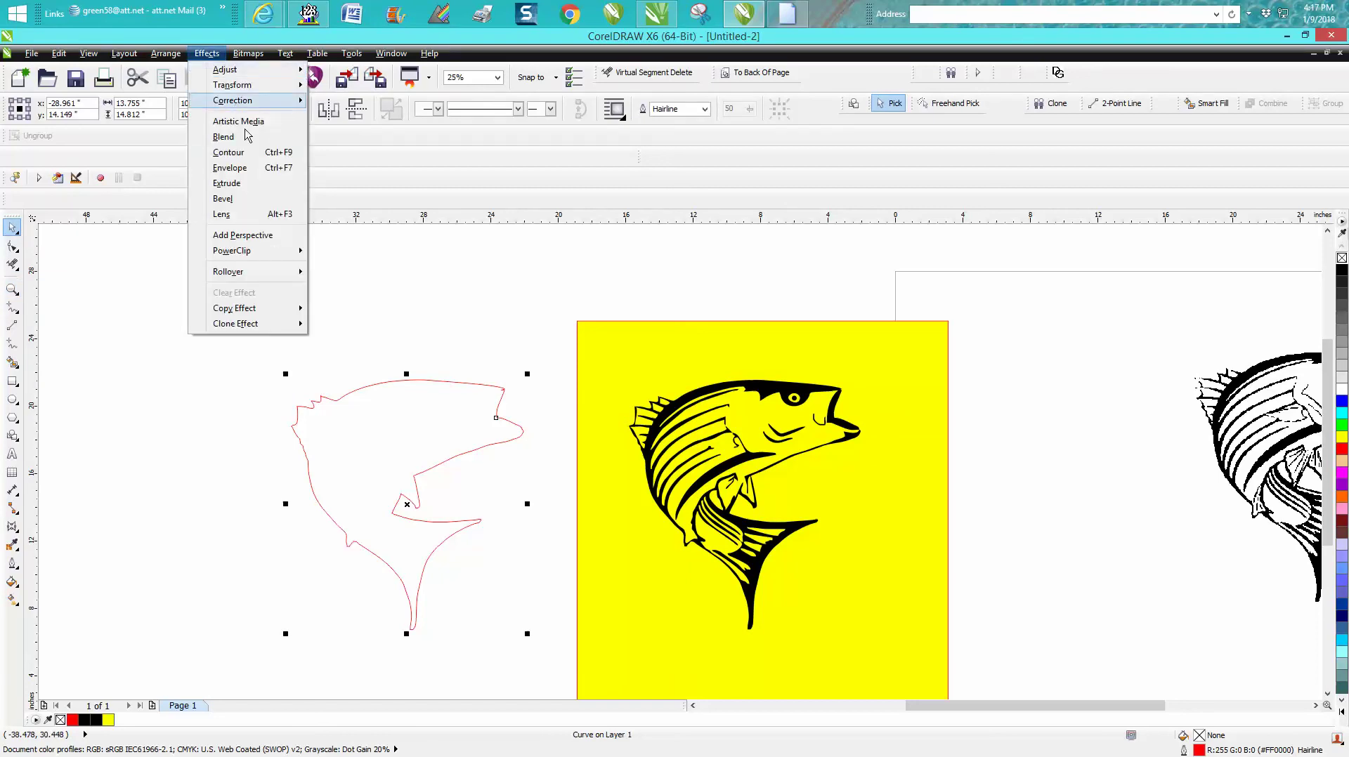
Apply a single-step 0.09-inch outside contour to the red fish silhouette.
click(248, 155)
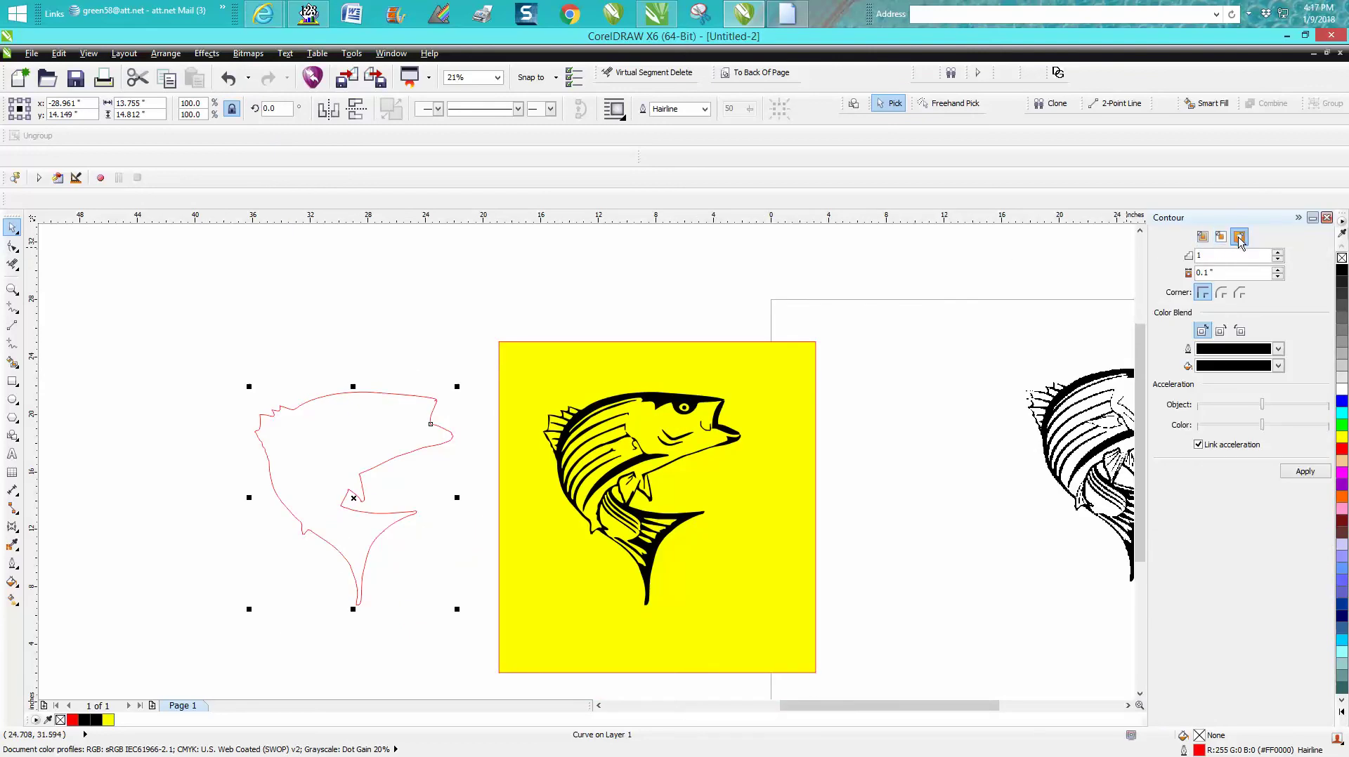
double_click(1231, 274)
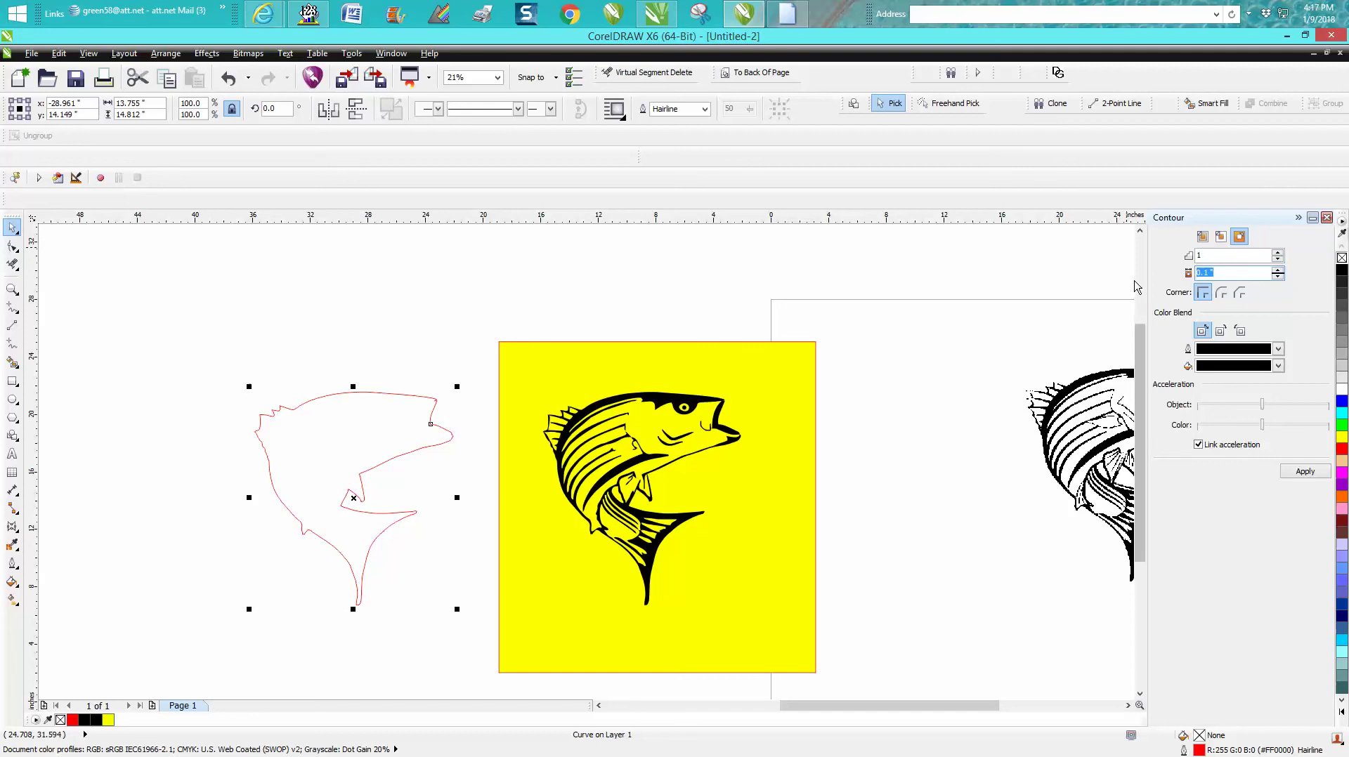
text(.09)
click(1309, 472)
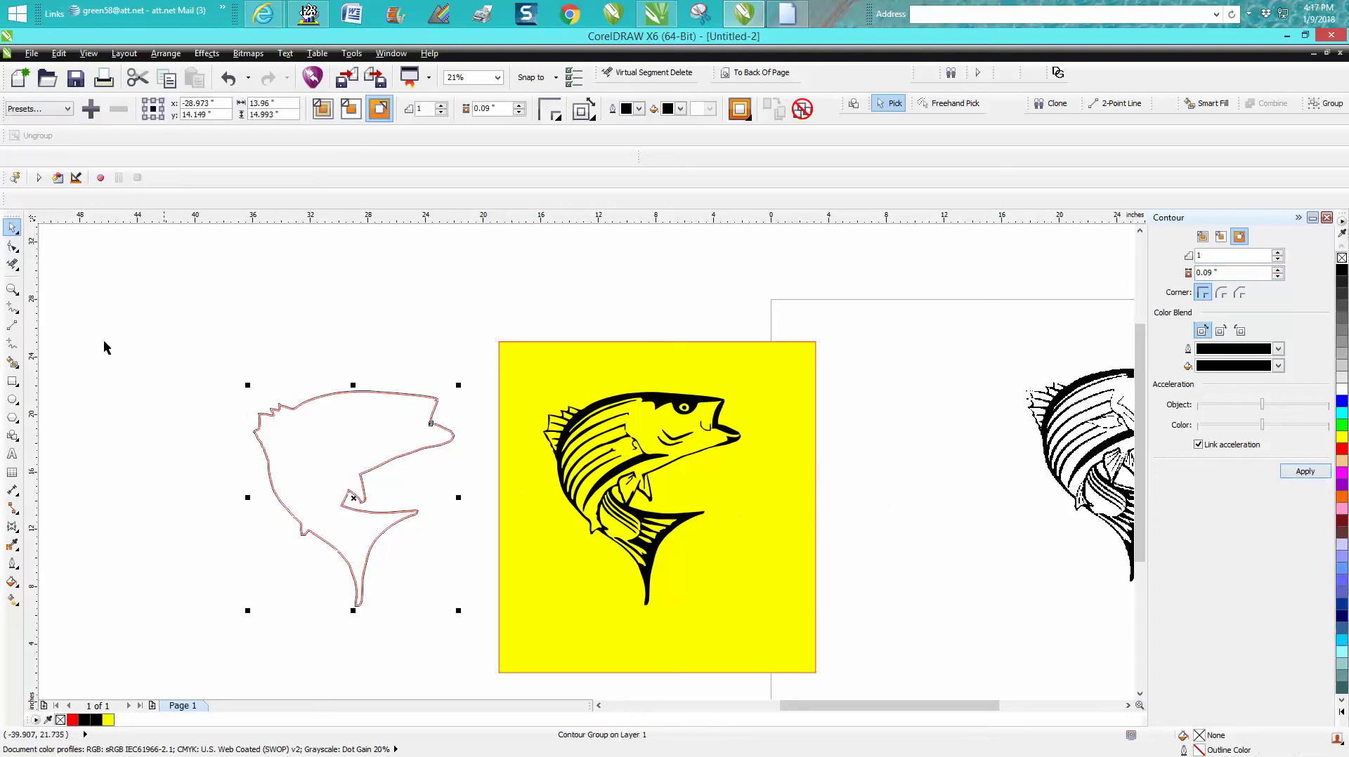
Zoom to inspect the contour, then select the contour group.
click(12, 289)
scroll(499, 450, up, 3)
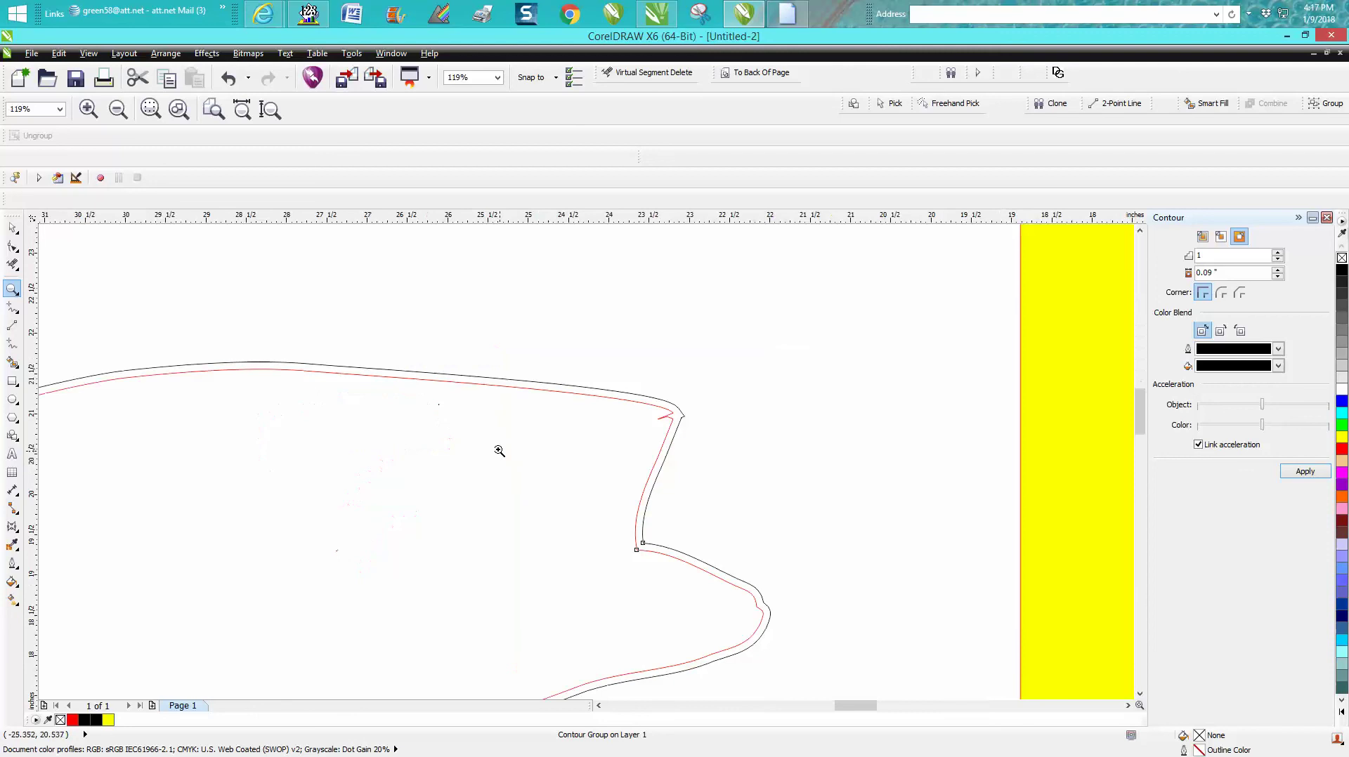
scroll(523, 430, down, 3)
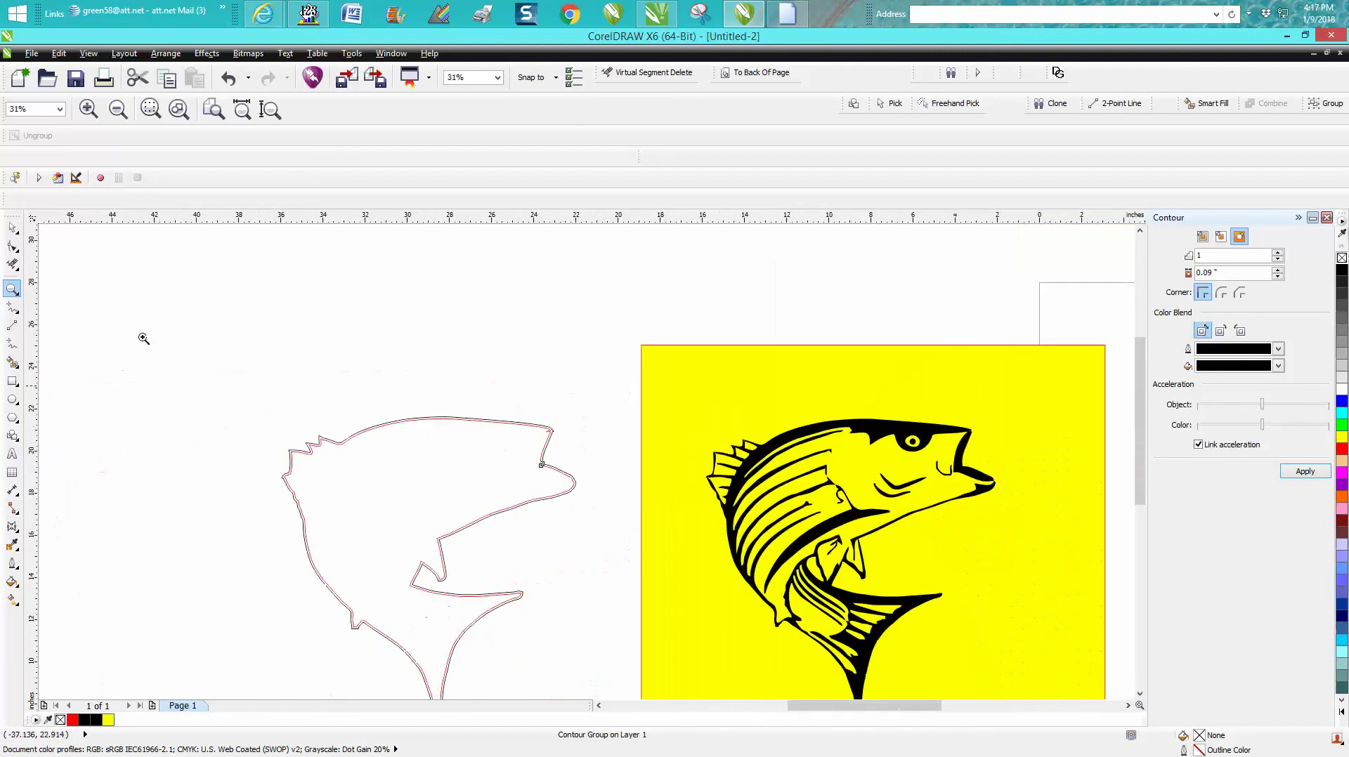
click(12, 227)
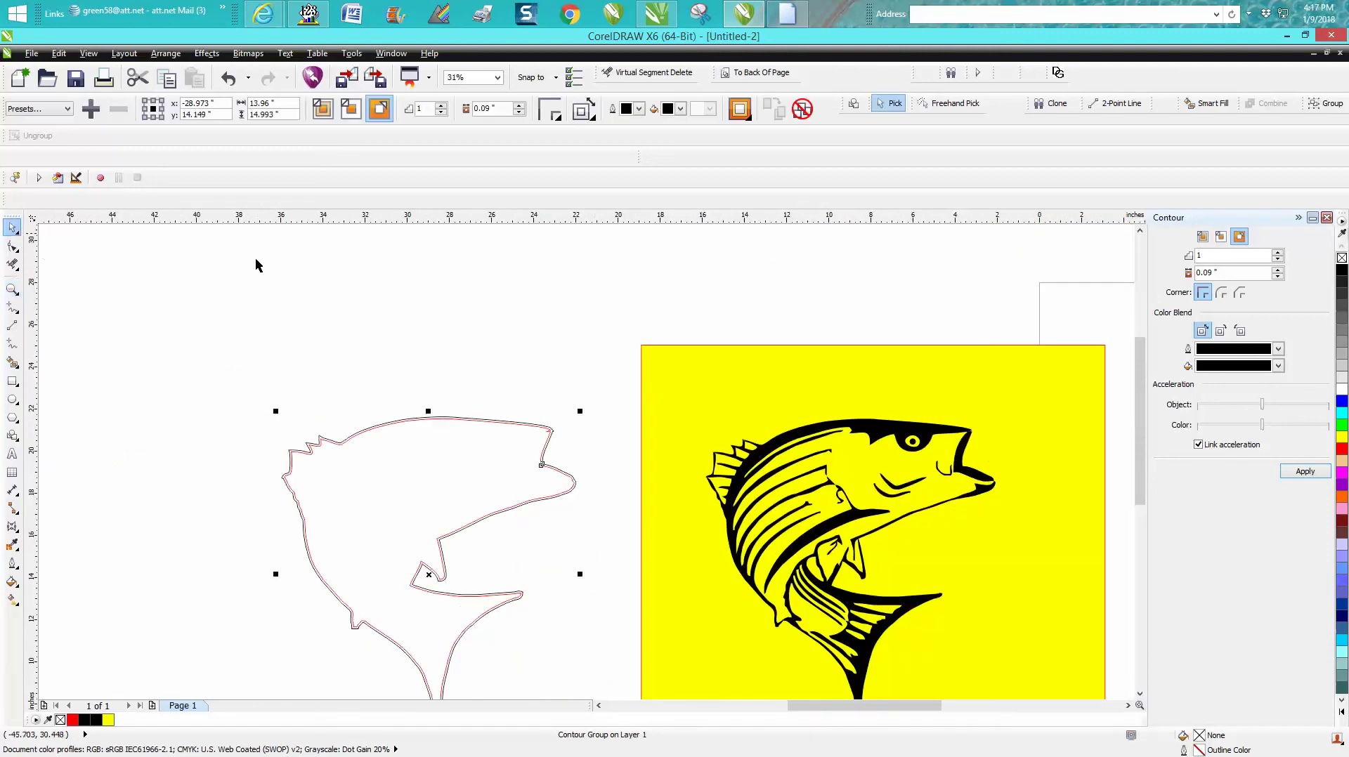
Break the contour group apart and delete the extra inner curve.
click(175, 58)
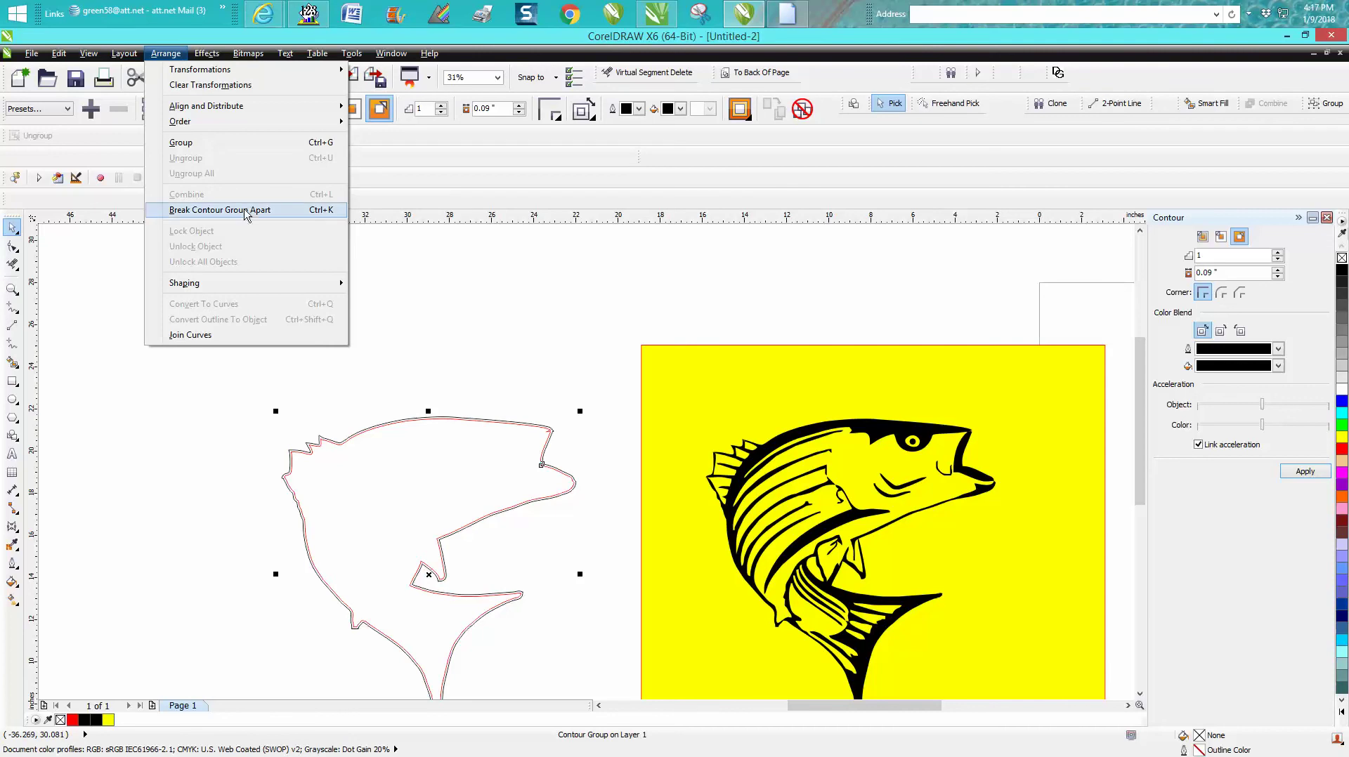
click(219, 209)
click(490, 339)
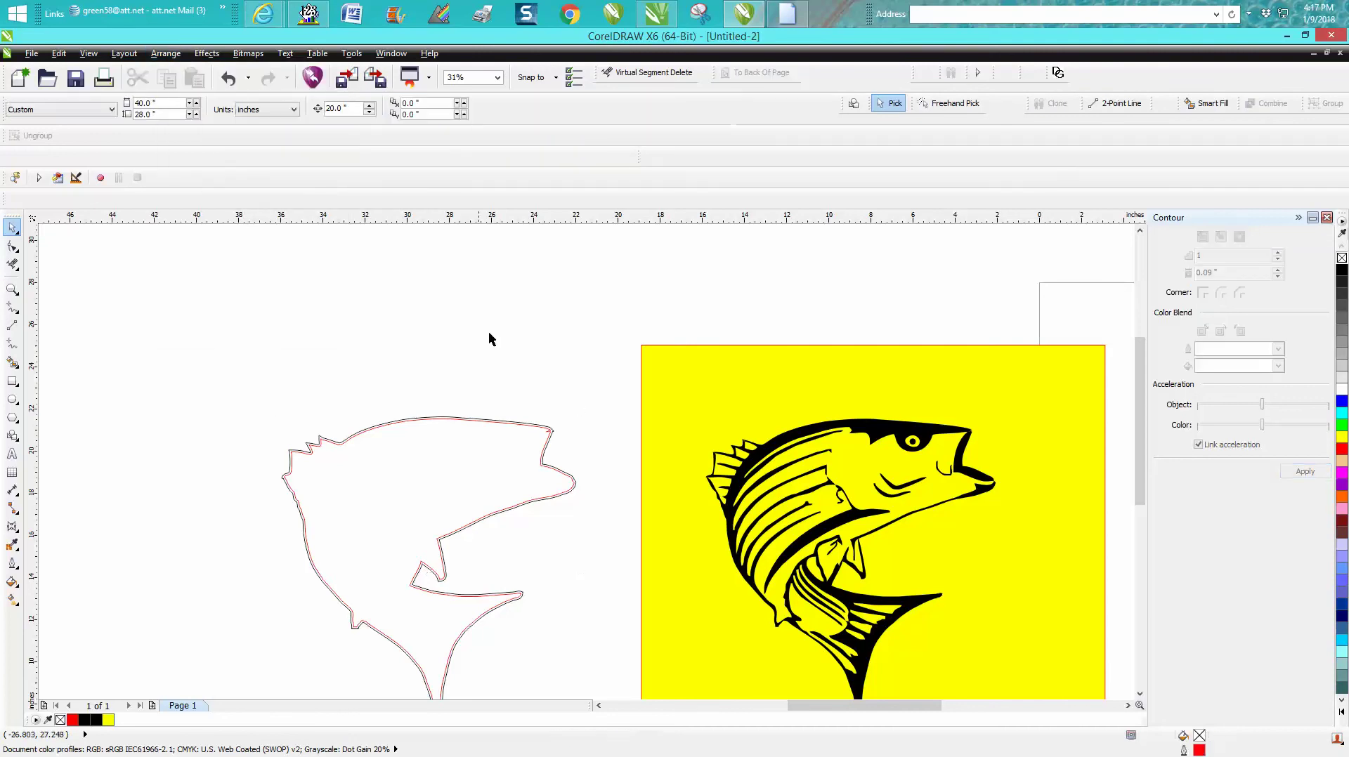
click(545, 428)
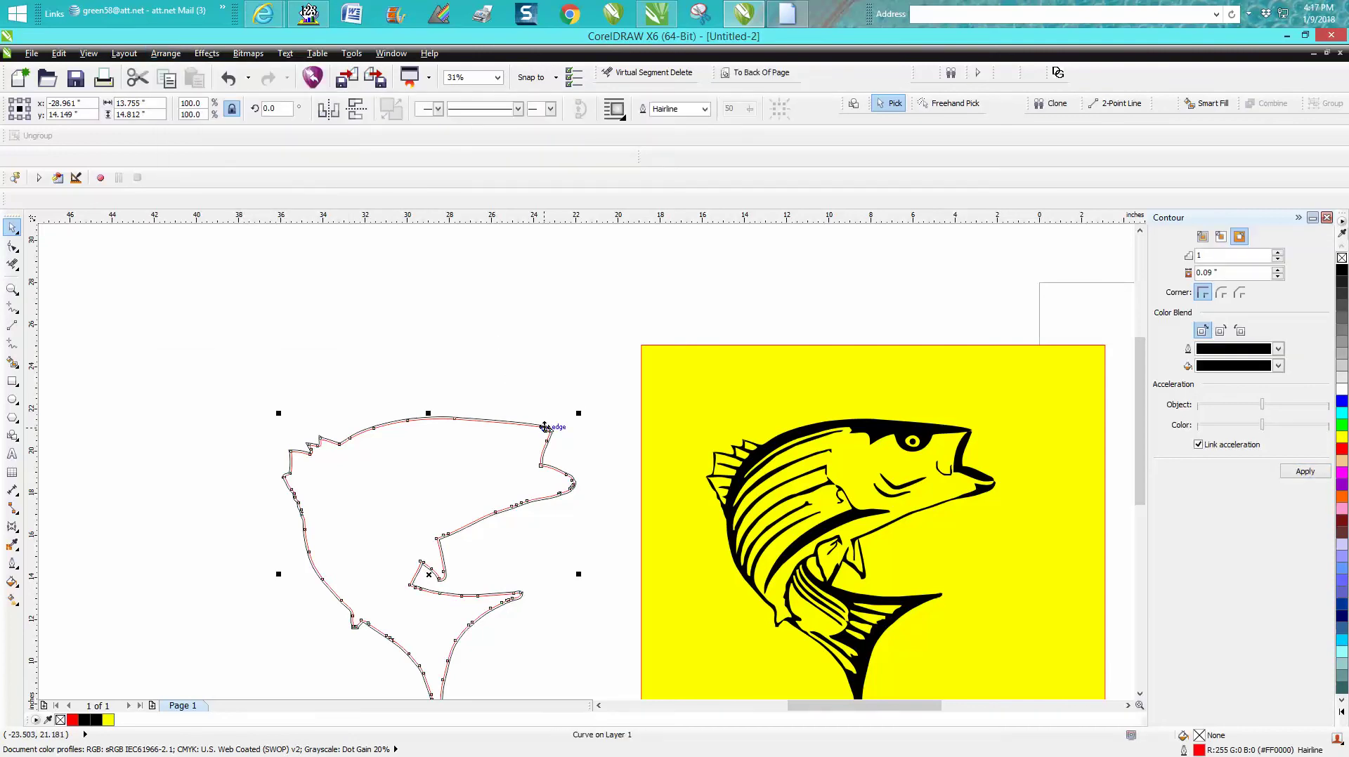
key(Up)
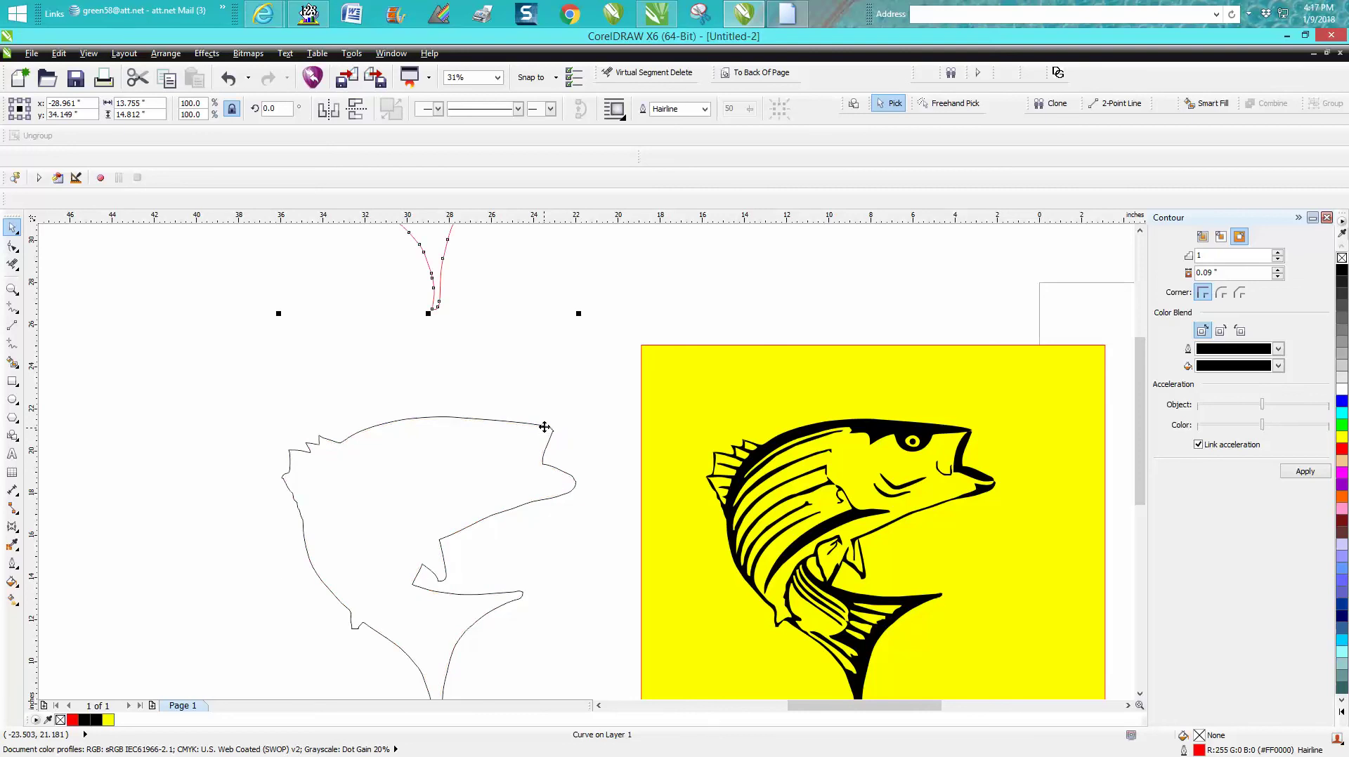
key(Delete)
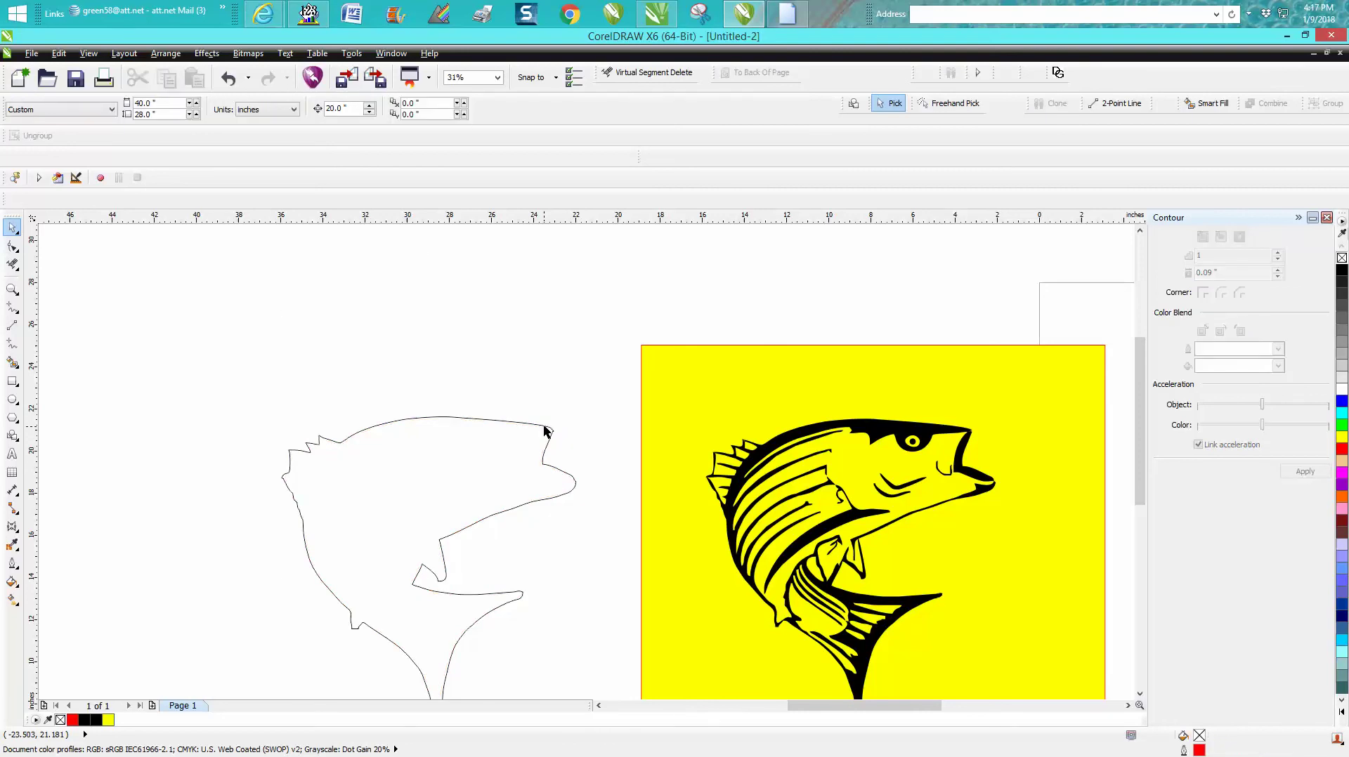
Give the remaining contour curve a red outline and nudge it 20 inches right onto the yellow fish.
click(551, 430)
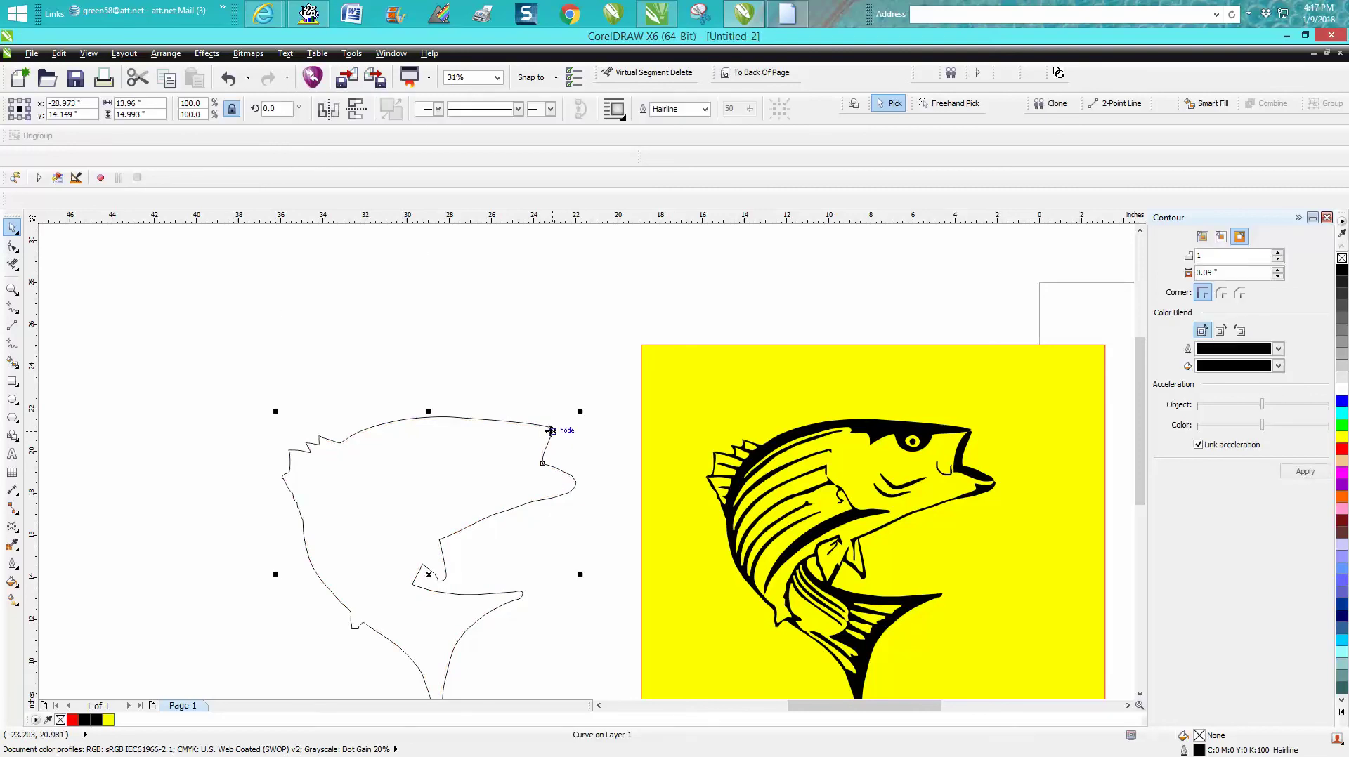
right_click(1342, 448)
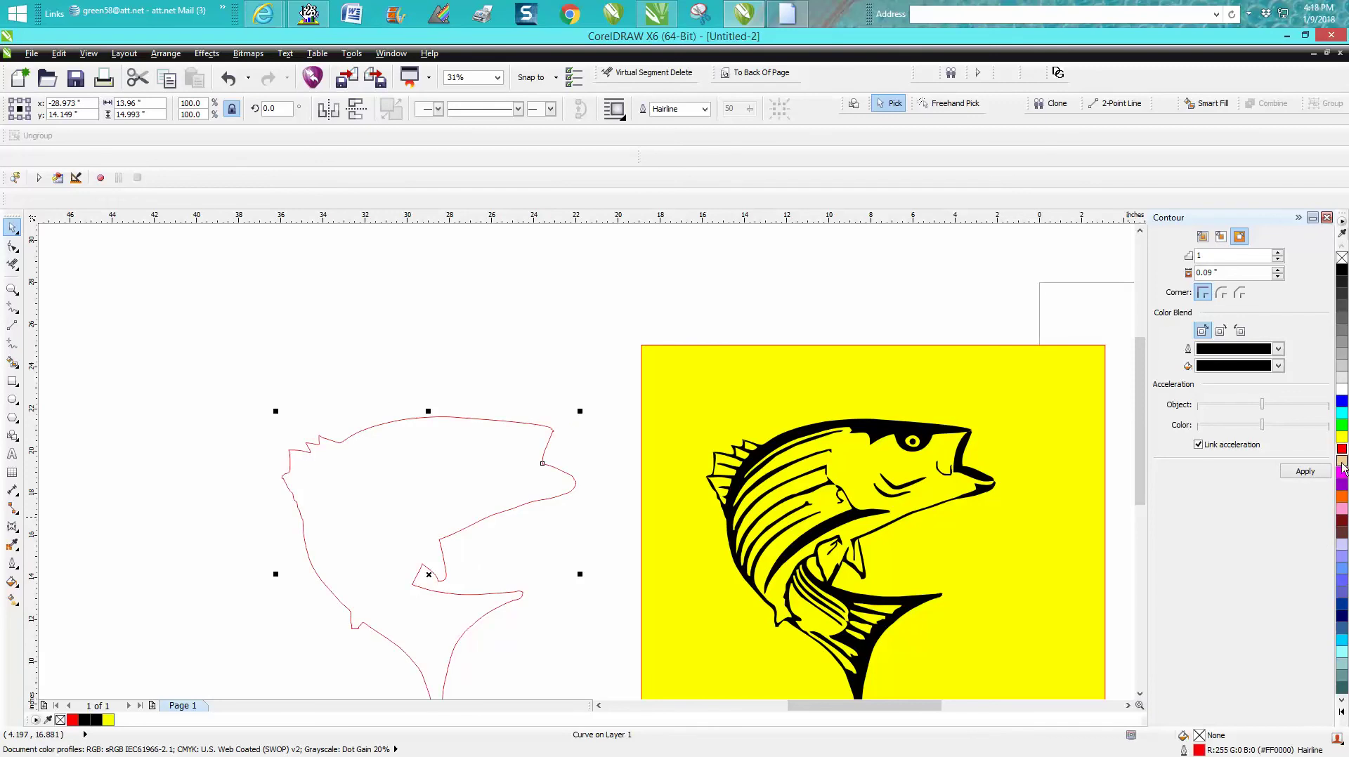
key(Right)
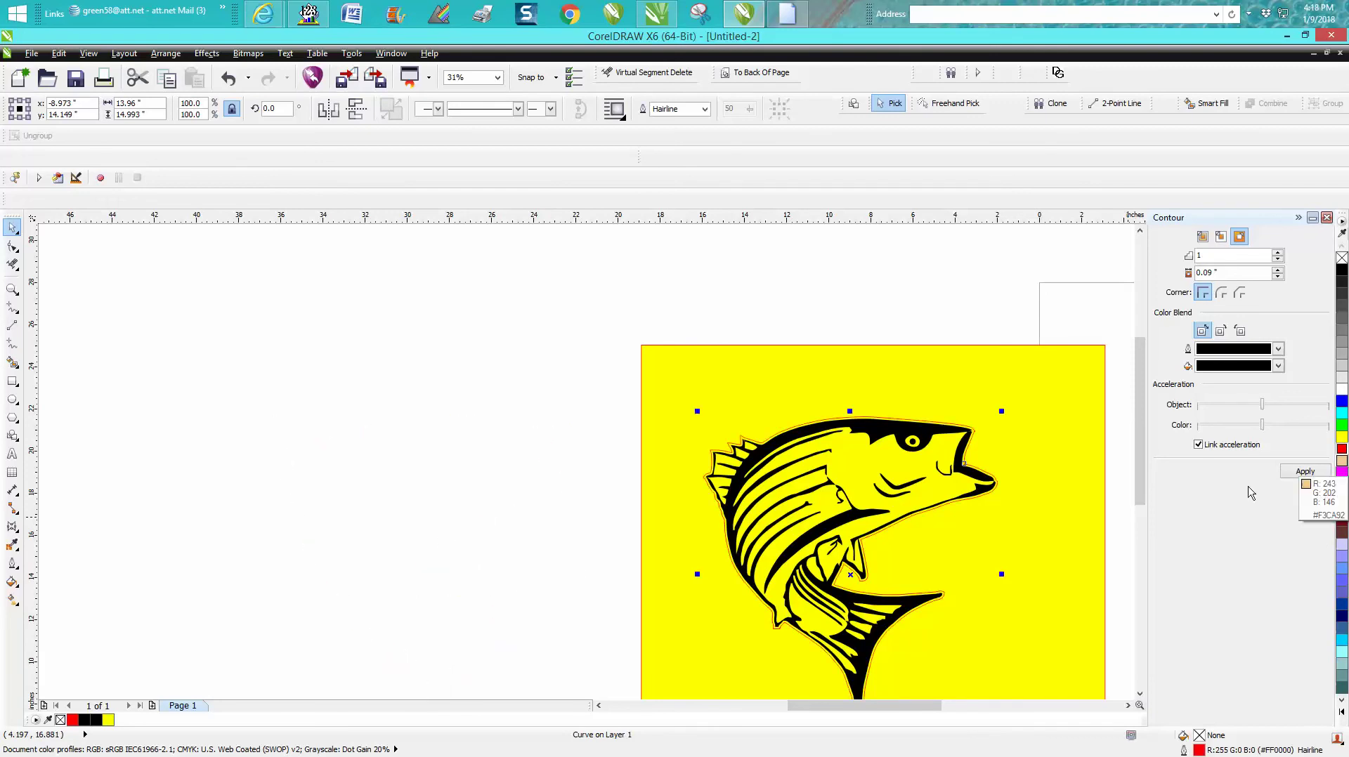
click(12, 289)
Delete the sharp corner node on the red cut line near the fish's mouth.
drag(805, 391, 1077, 514)
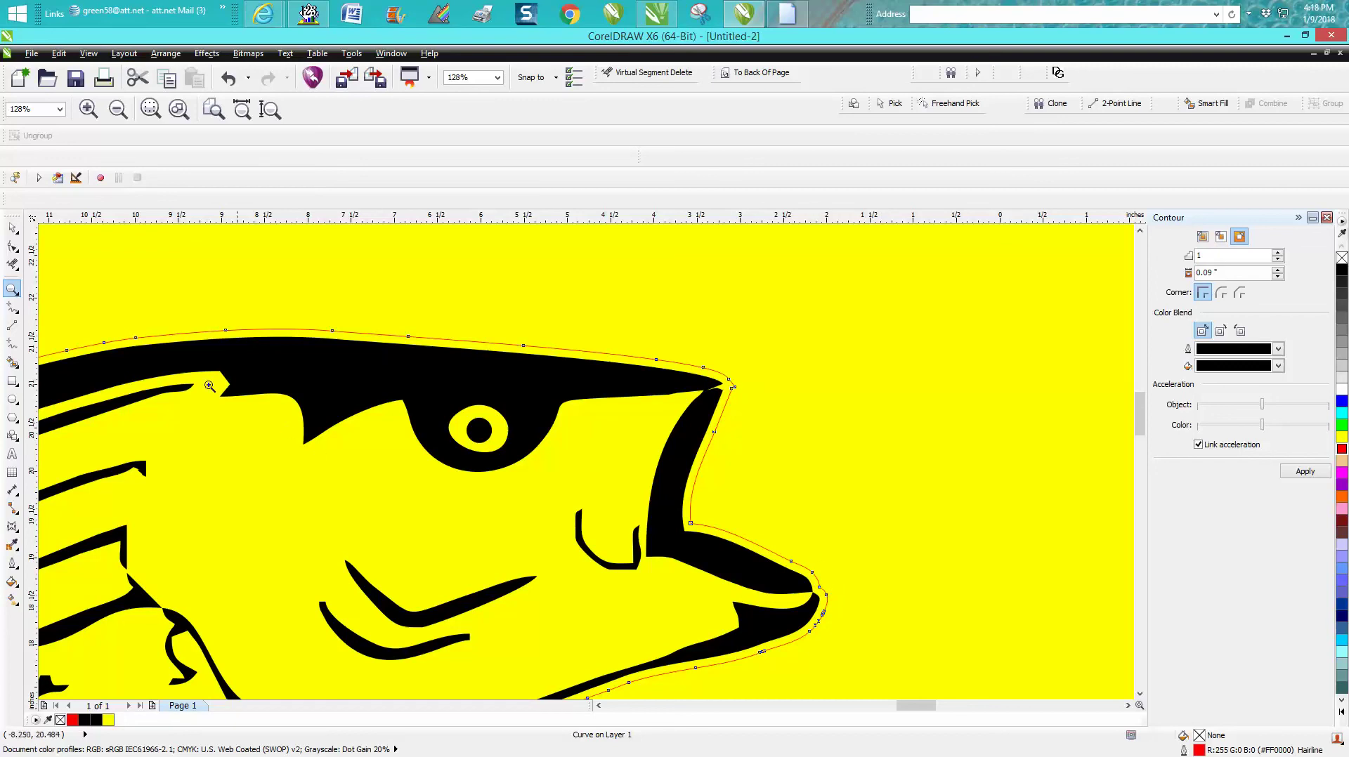
click(12, 246)
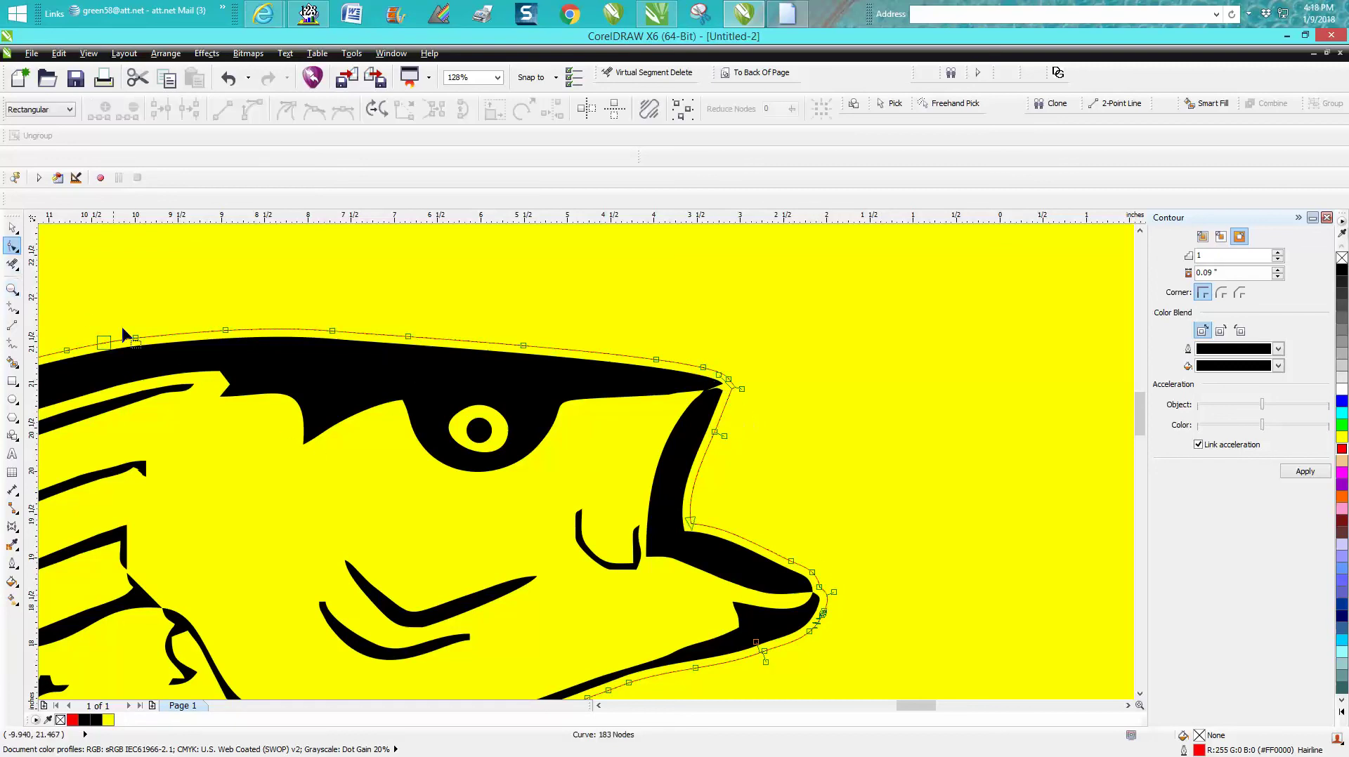
click(12, 288)
drag(712, 365, 769, 416)
click(14, 245)
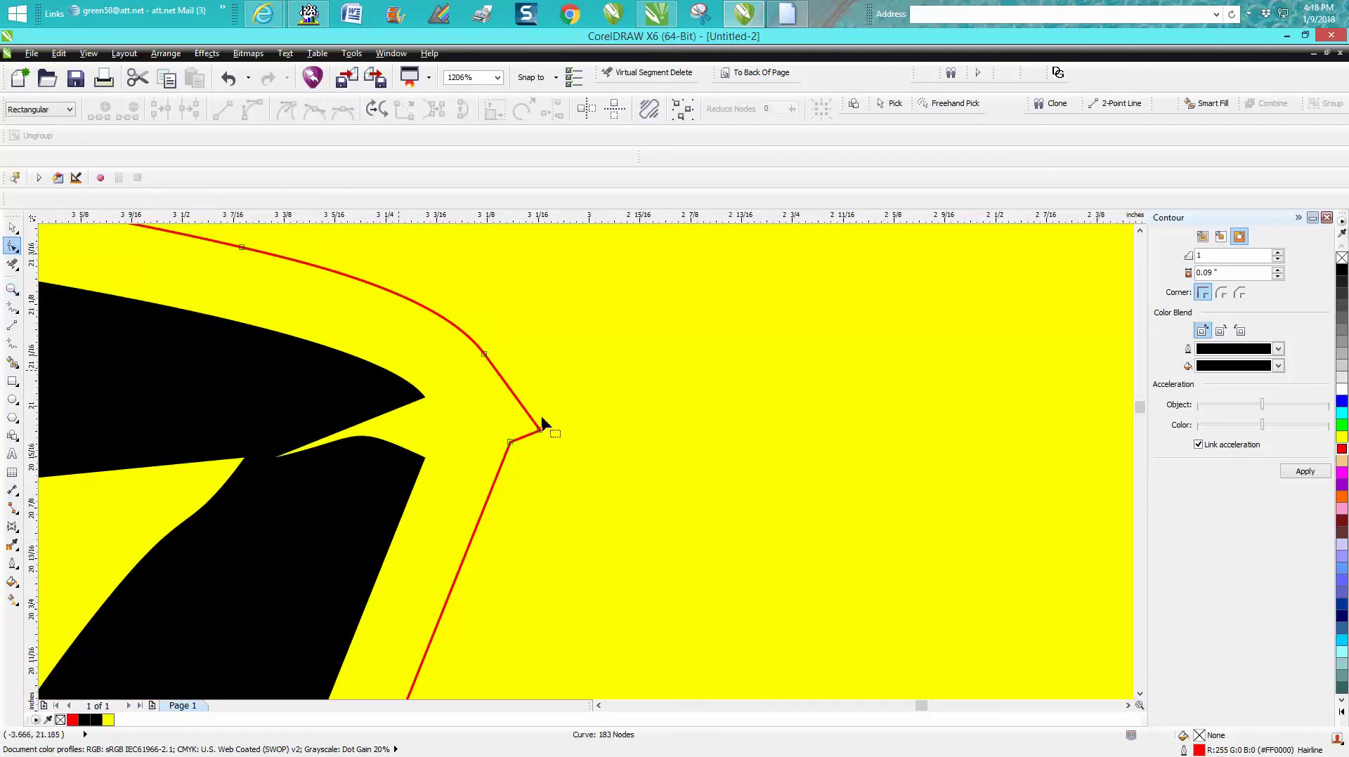
click(510, 441)
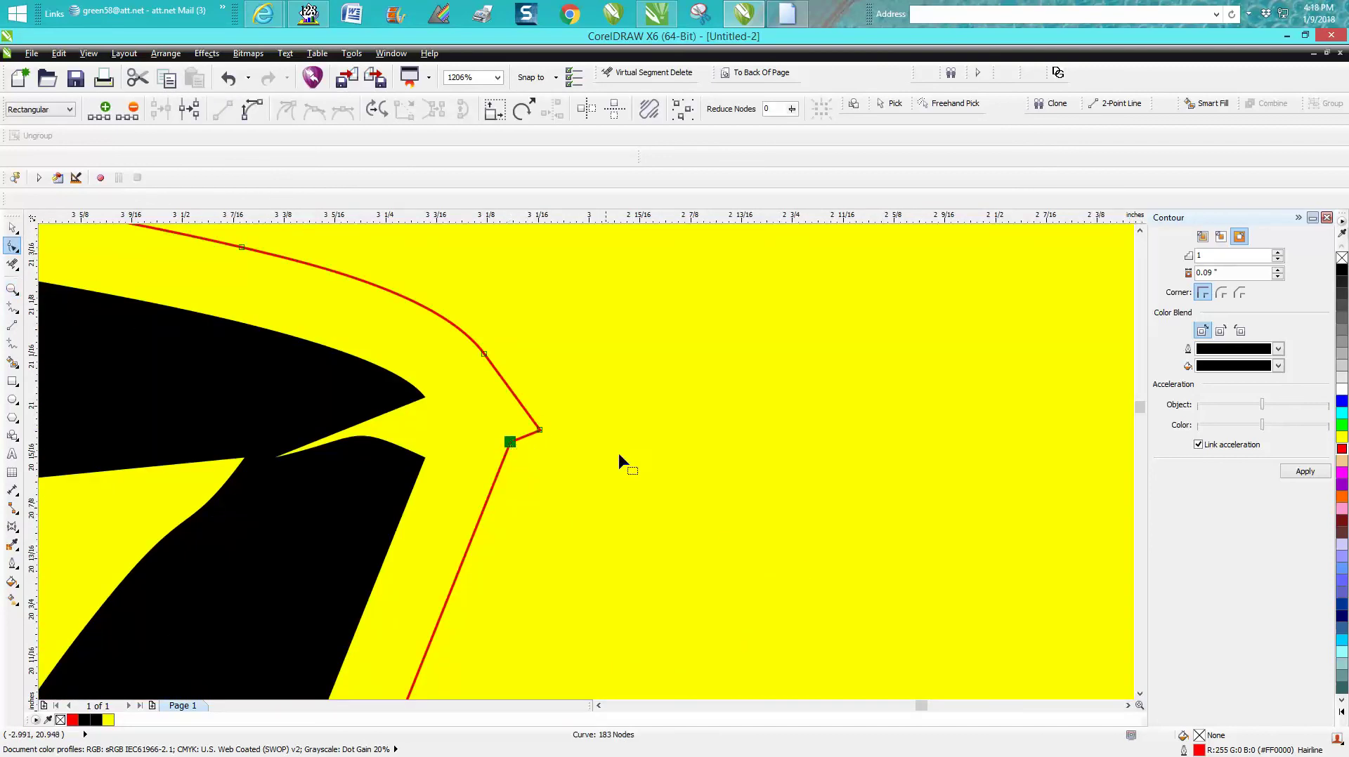
key(Delete)
Delete a stray node on the red cut line along the fish's lower jaw.
scroll(611, 453, down, 2)
scroll(637, 450, down, 6)
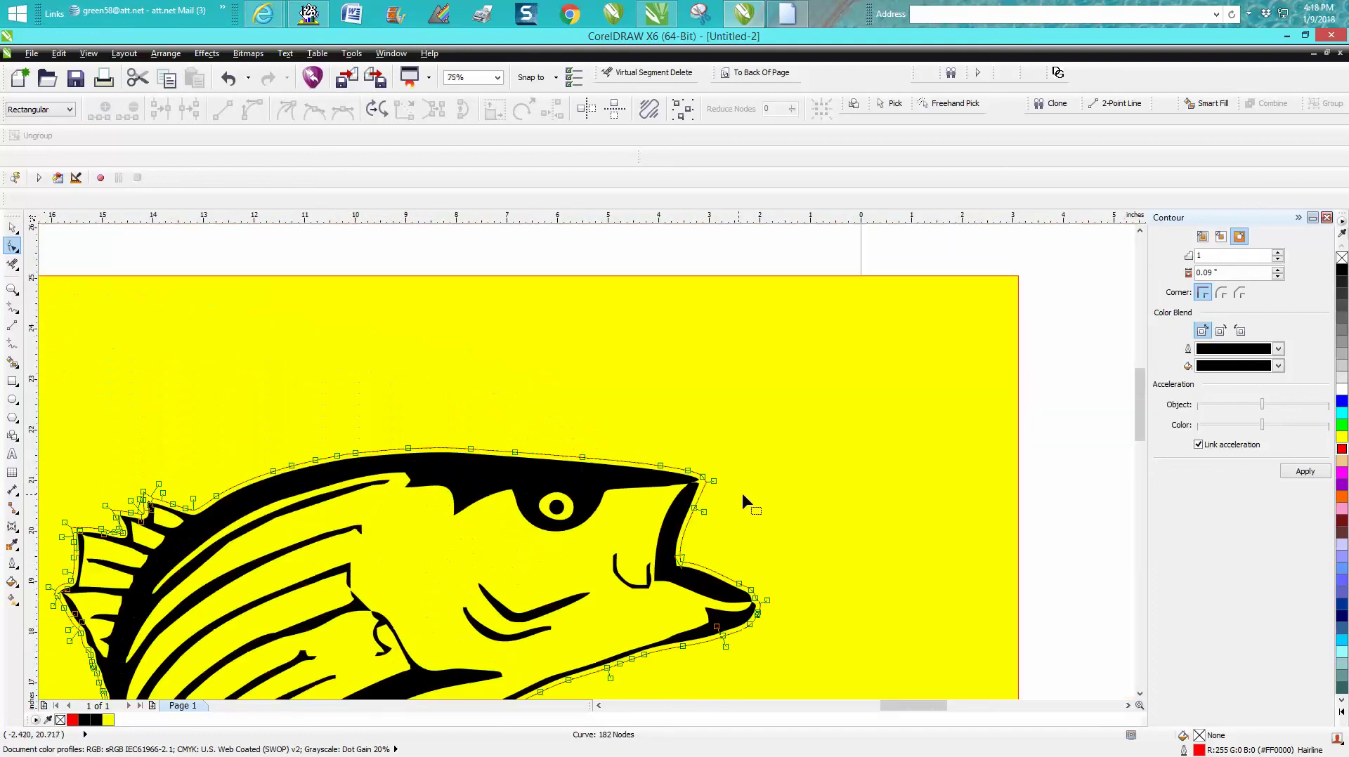
scroll(263, 506, down, 2)
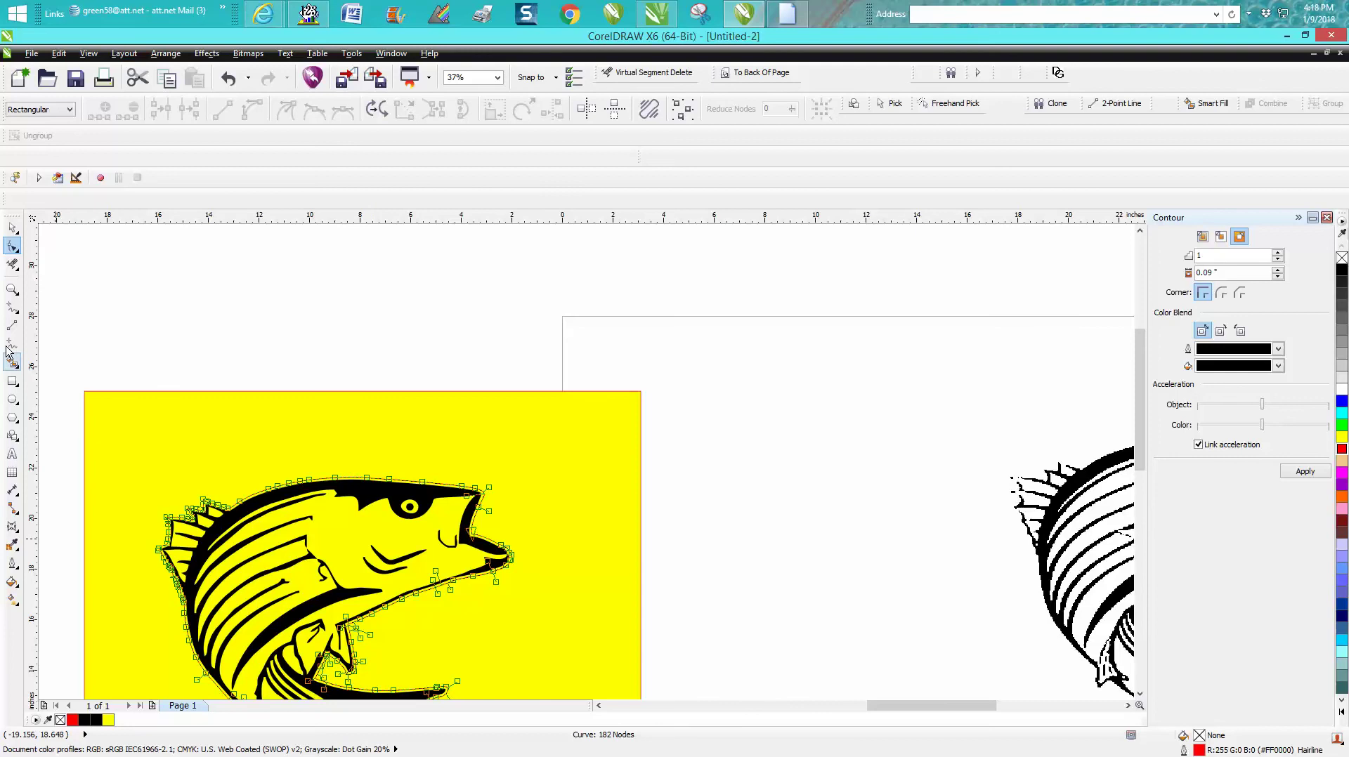
click(14, 290)
drag(314, 618, 435, 685)
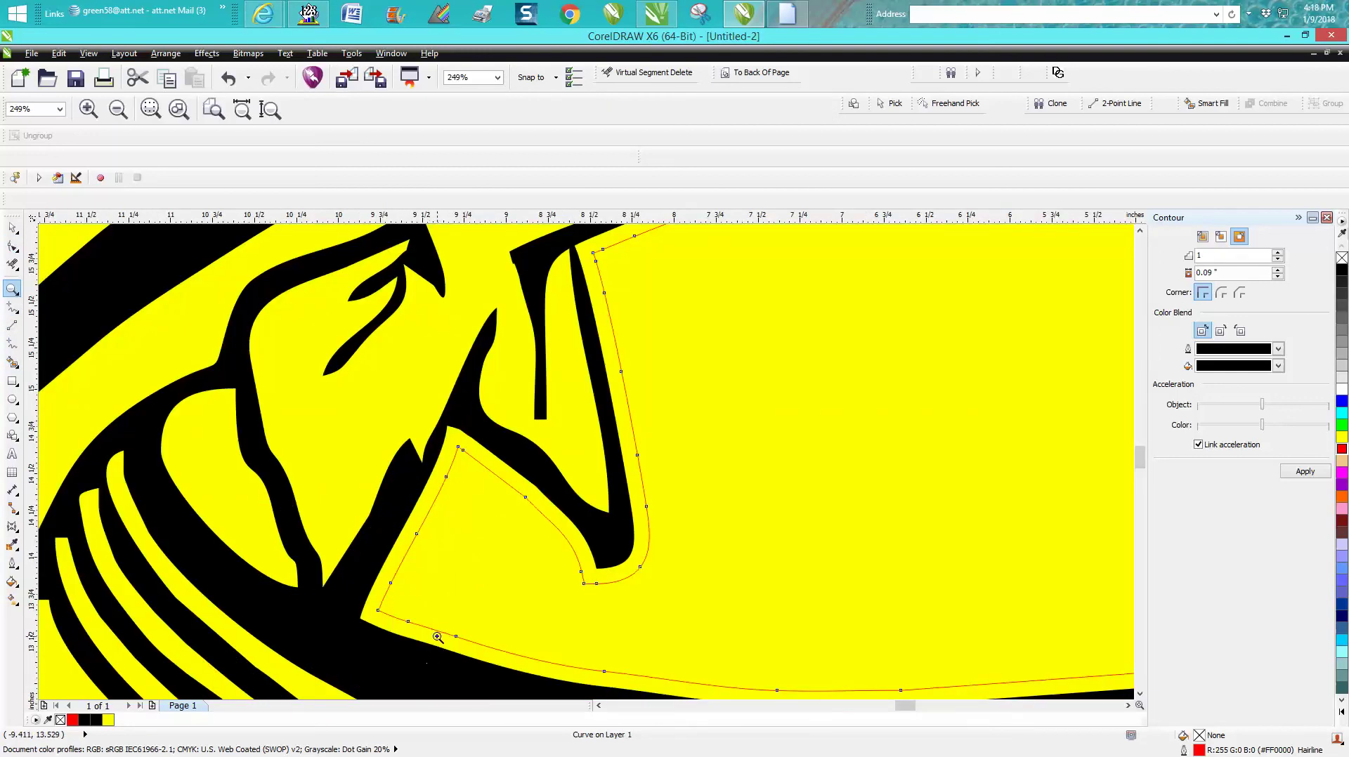
scroll(438, 637, down, 4)
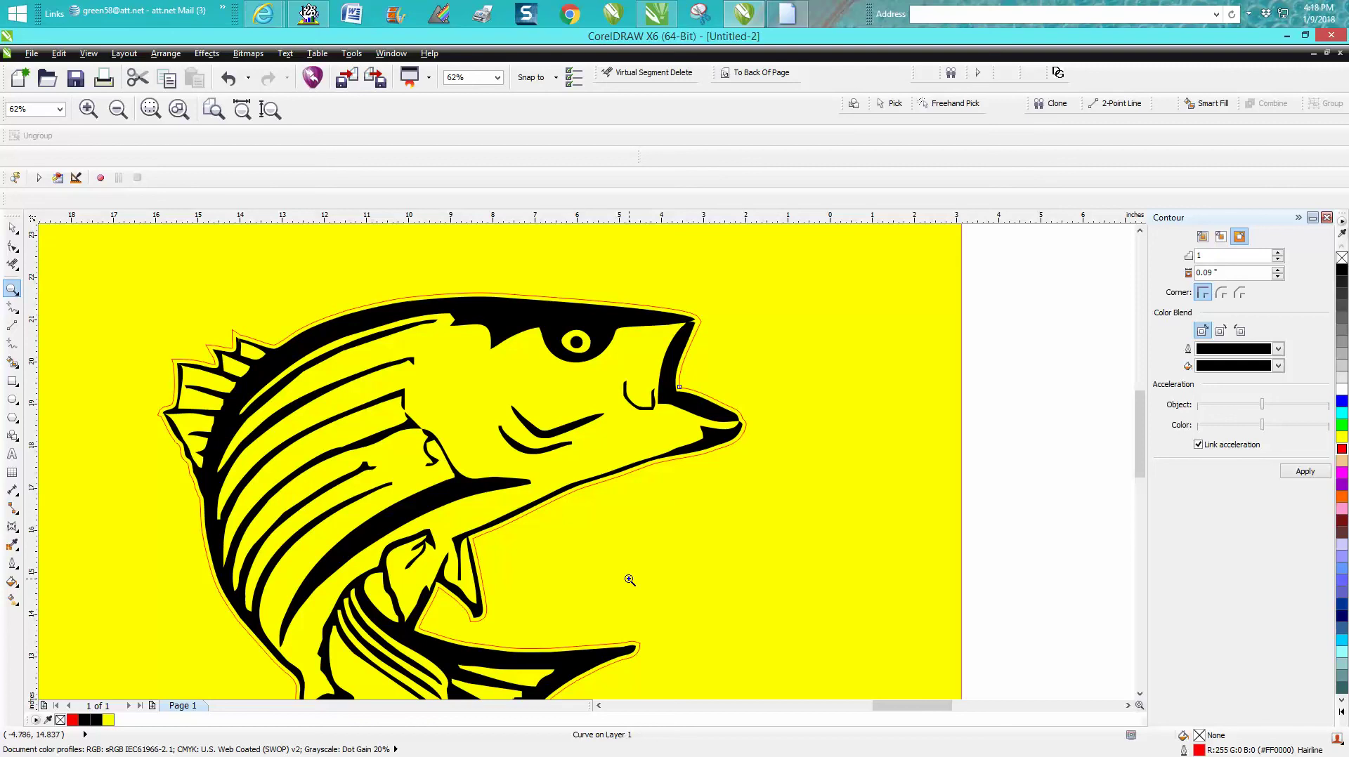
drag(784, 403, 697, 459)
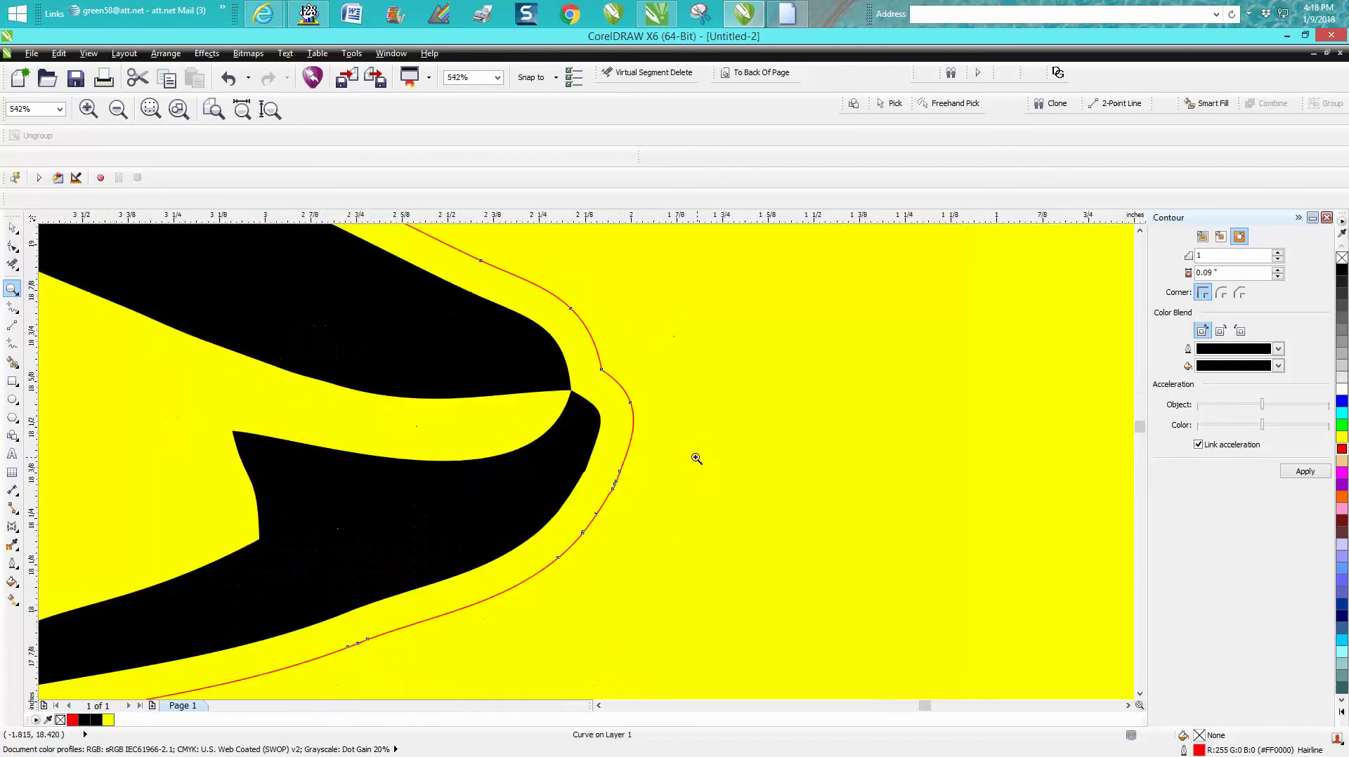
click(12, 245)
click(601, 370)
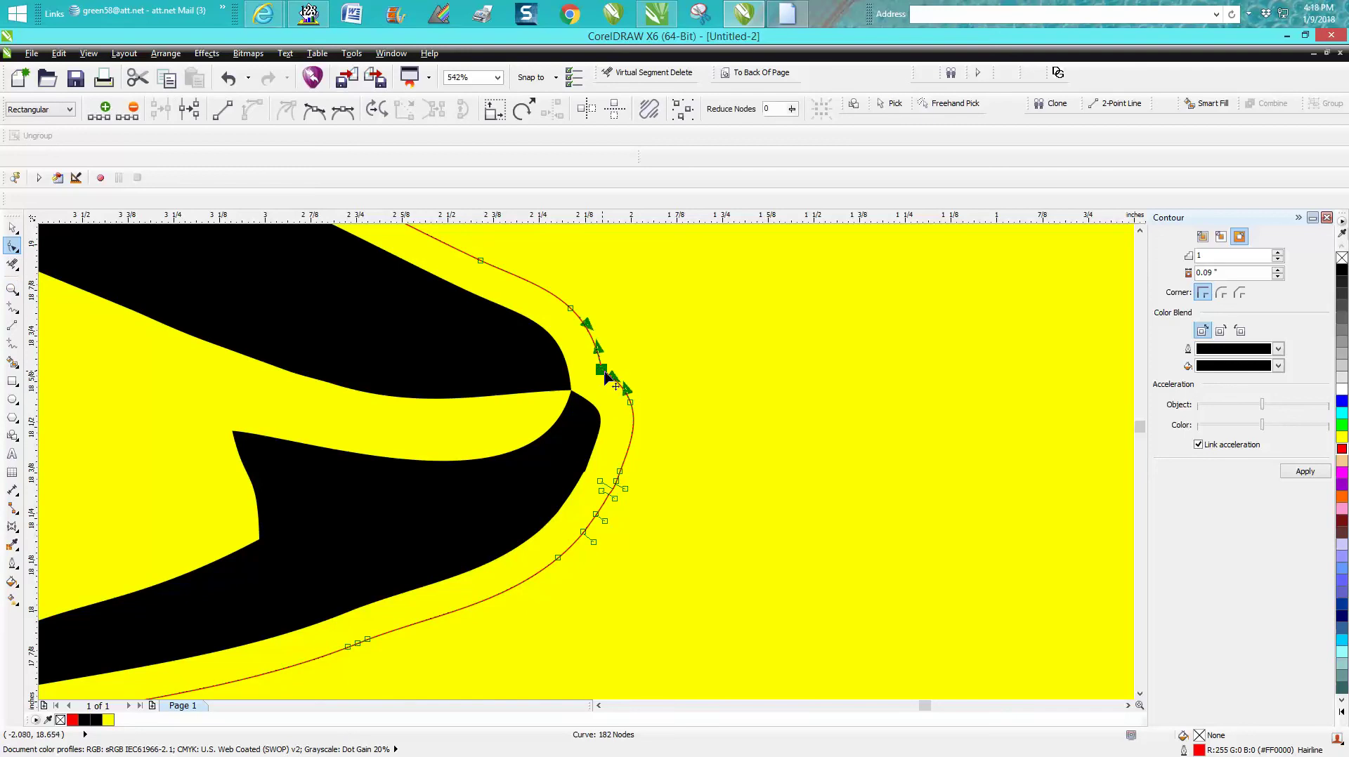
key(Delete)
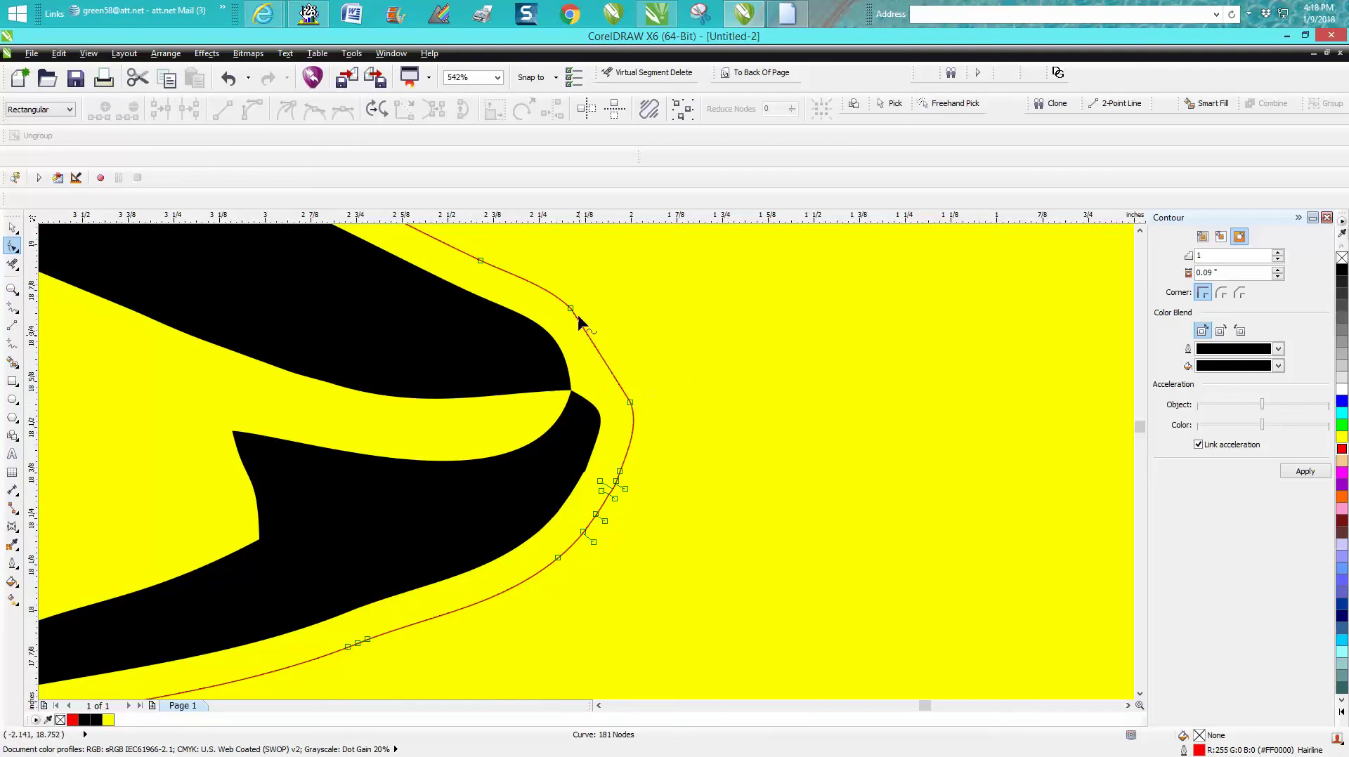
Reshape the jaw-tip node upward so the red line curves smoothly around the snout.
drag(665, 269, 555, 419)
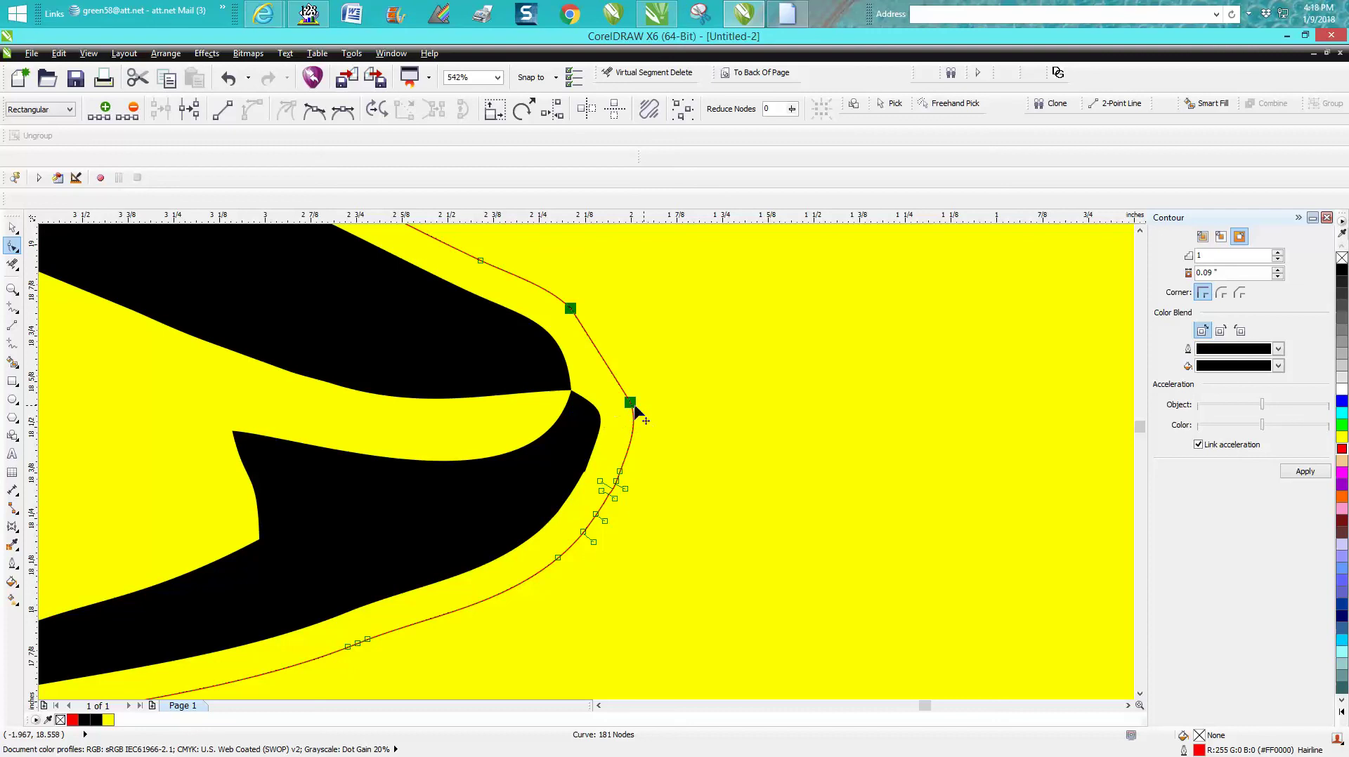
right_click(633, 406)
click(745, 390)
click(650, 382)
click(631, 398)
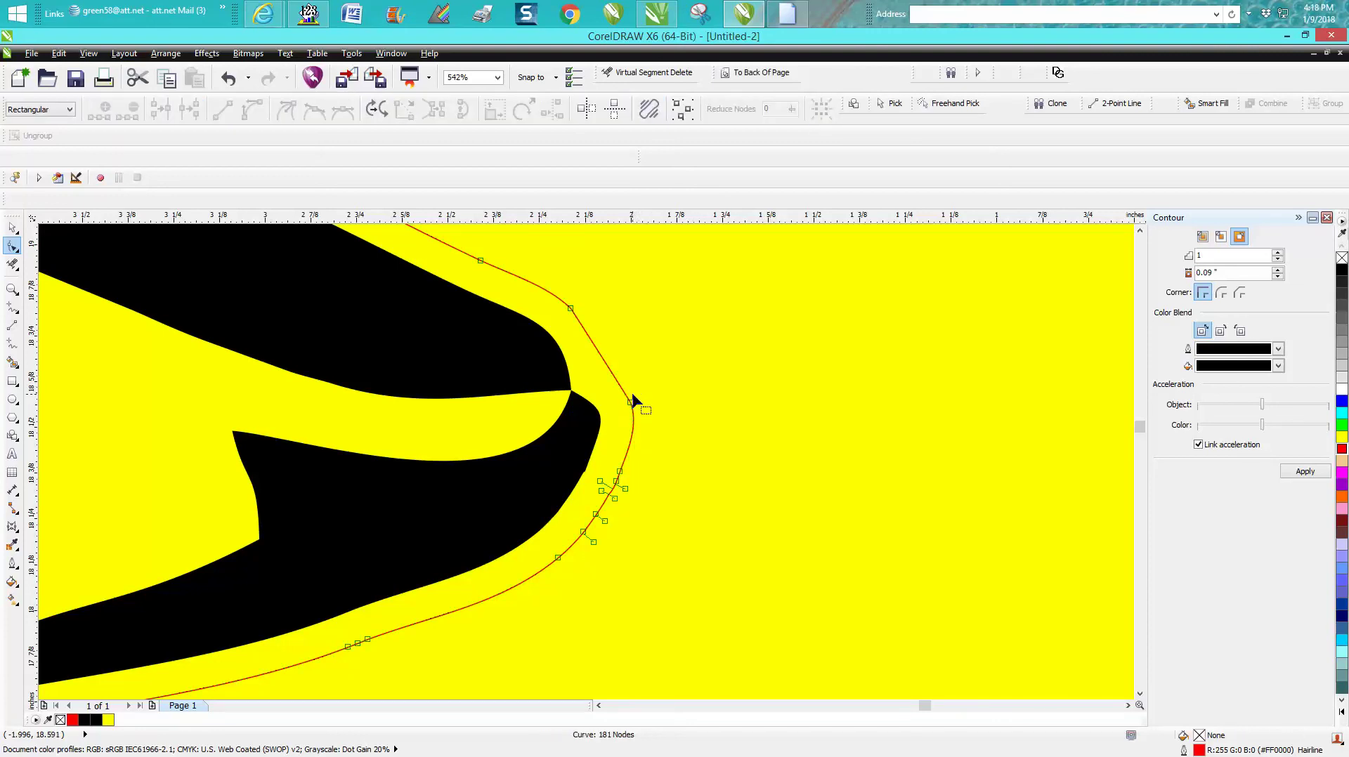
click(630, 404)
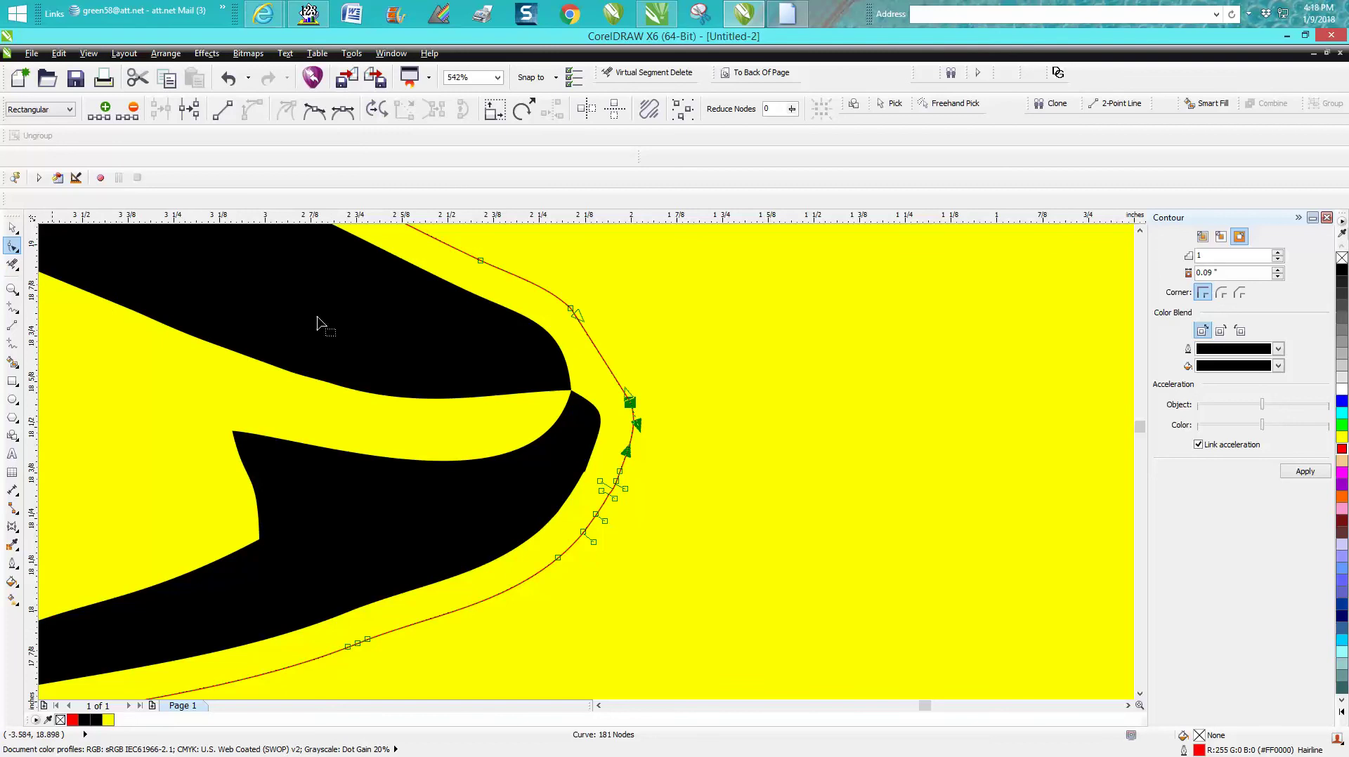
drag(627, 392, 629, 355)
click(697, 436)
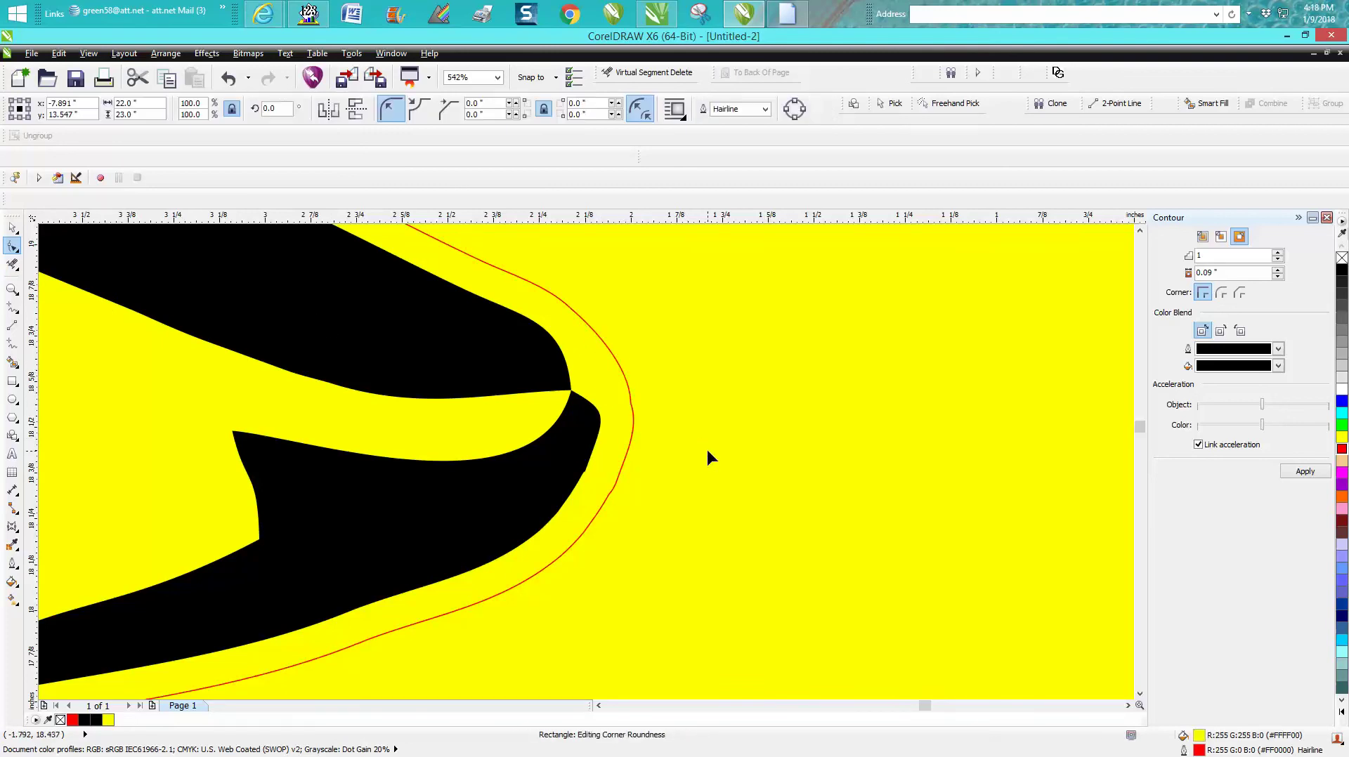
Drag the yellow background rectangle off to the left, then zoom in on the red-outlined fish.
scroll(708, 452, down, 6)
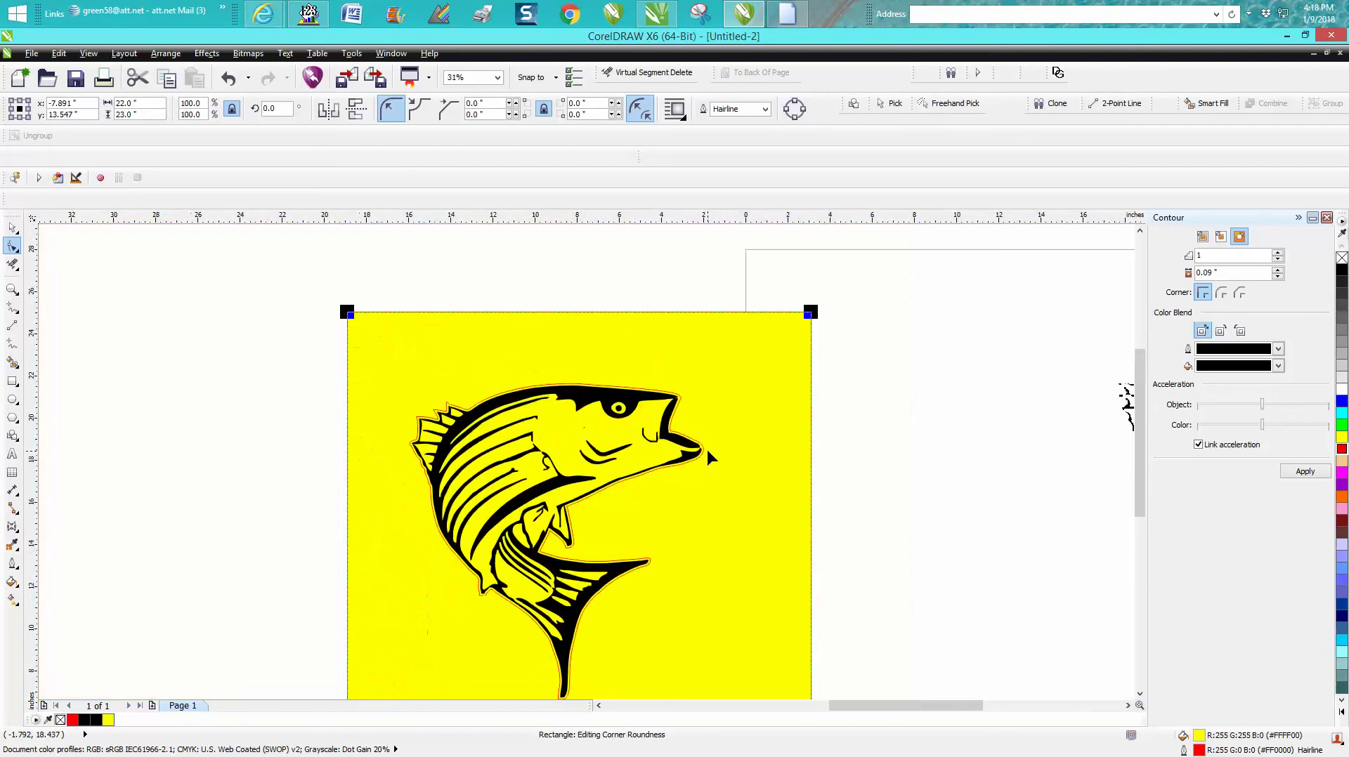
scroll(707, 450, down, 1)
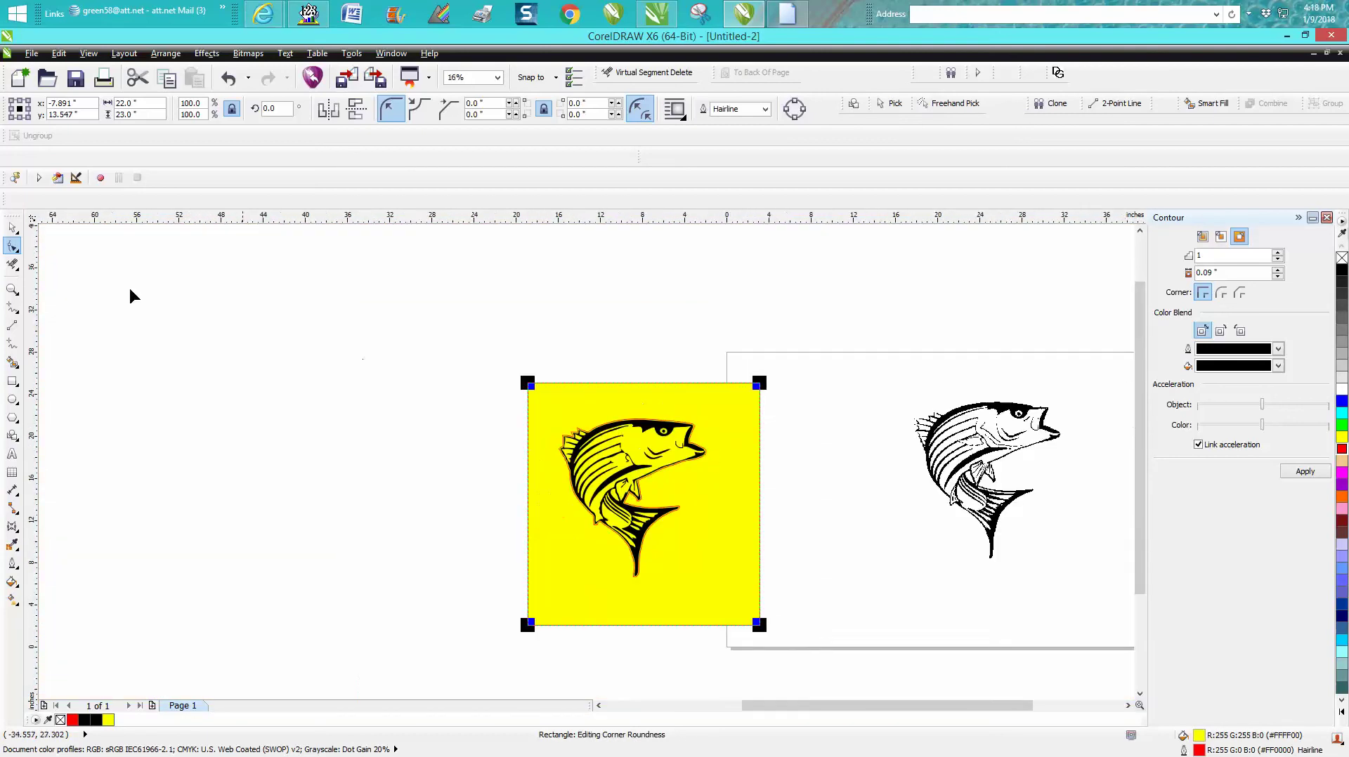
click(13, 227)
drag(650, 409, 259, 386)
click(13, 289)
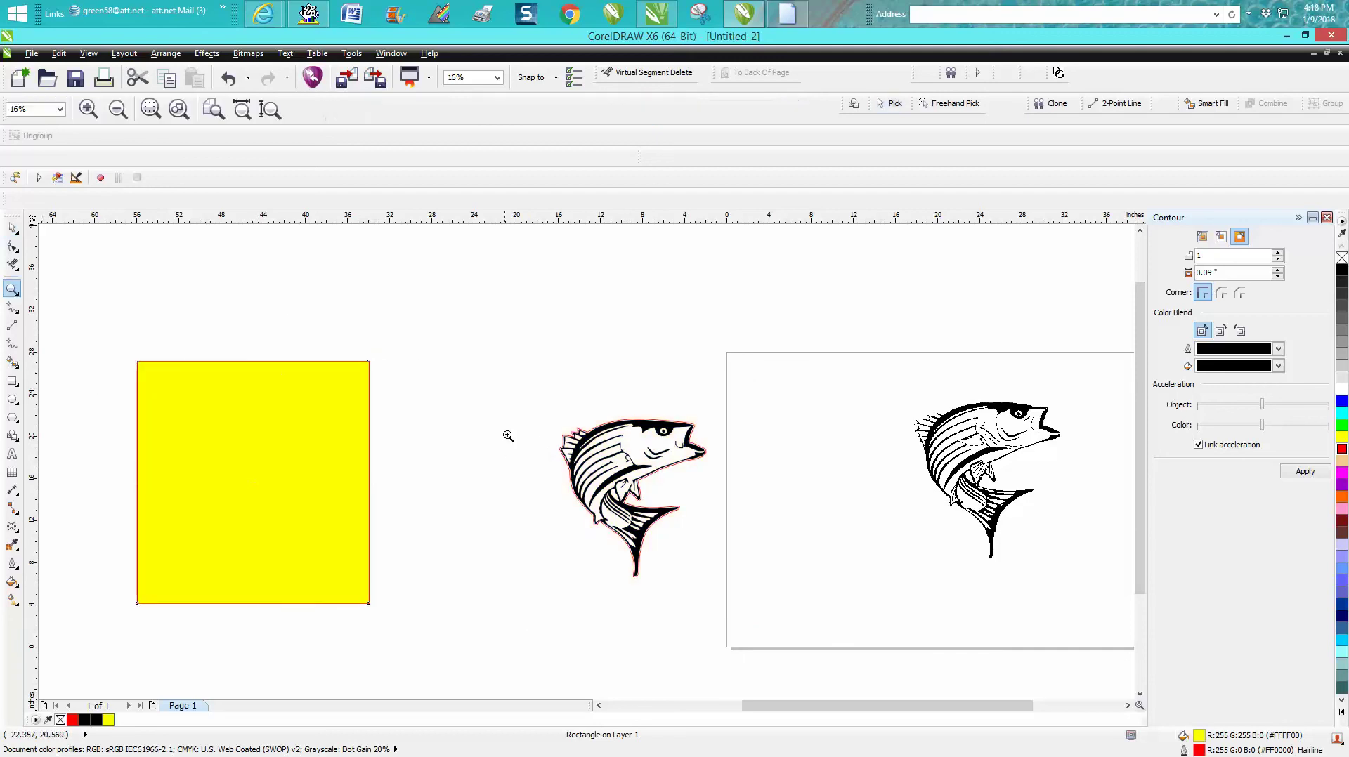
drag(550, 441, 740, 523)
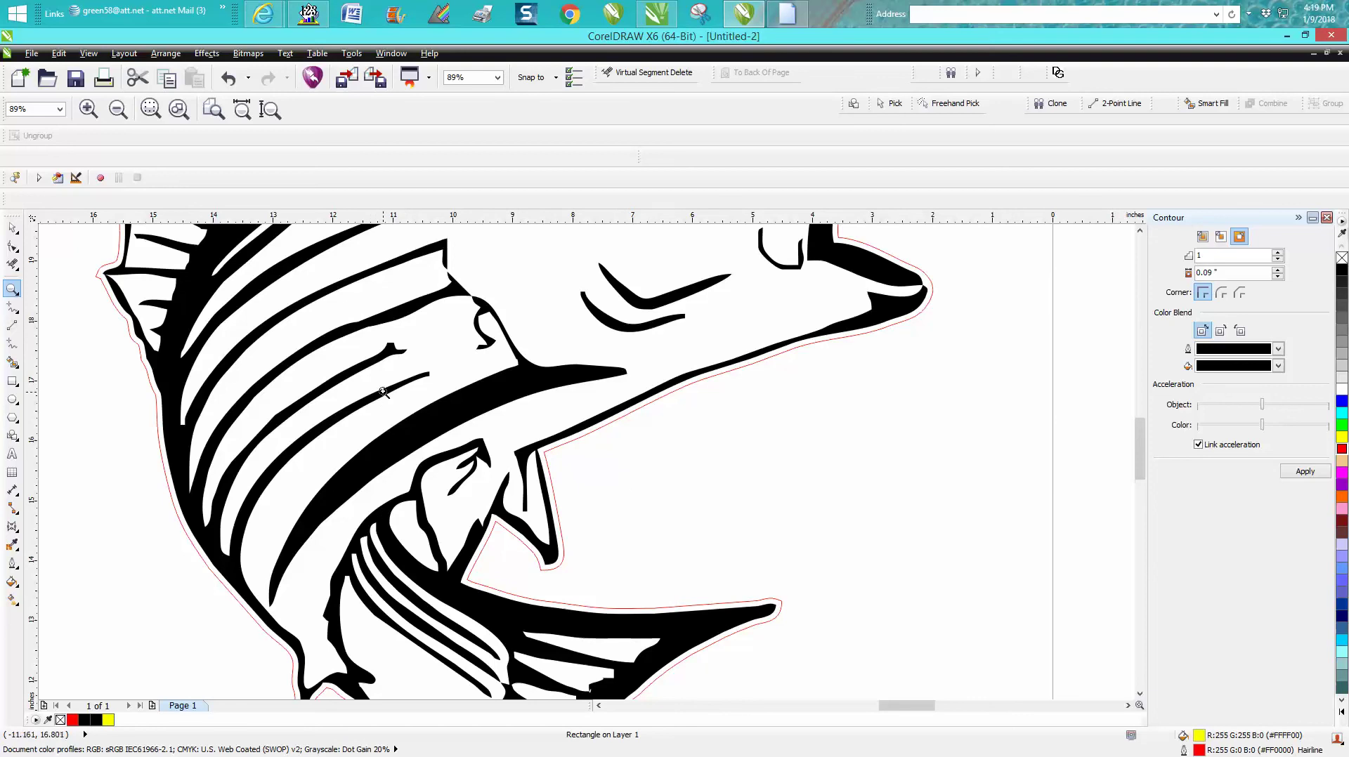
scroll(408, 420, down, 2)
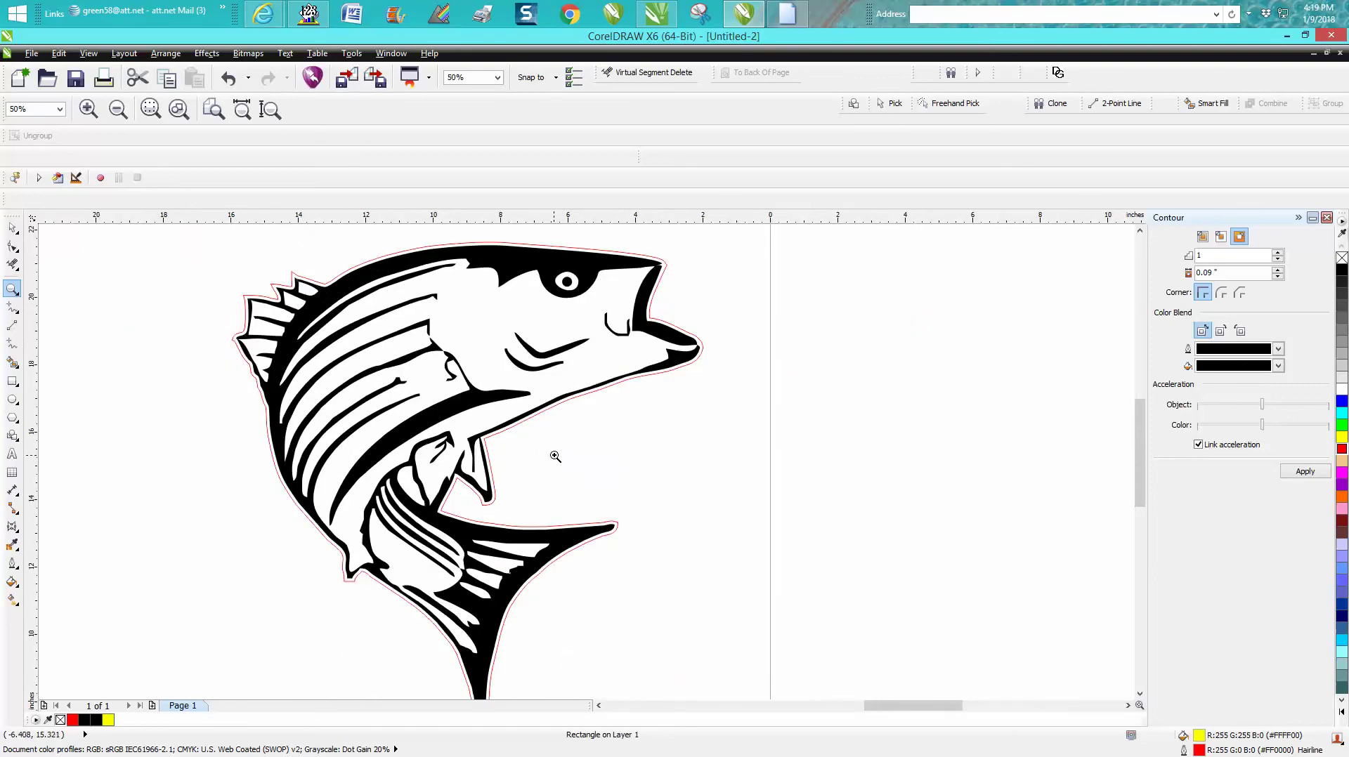